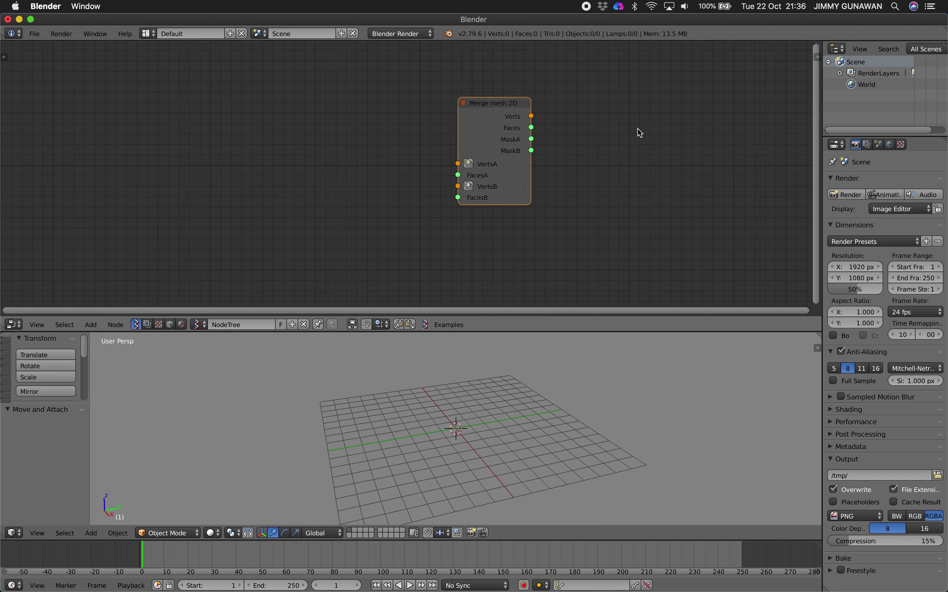
# Step: Reposition the Merge mesh 2D node in the node editor and make the program window full screen
pyautogui.moveTo(492, 118); pyautogui.dragTo(505, 108)
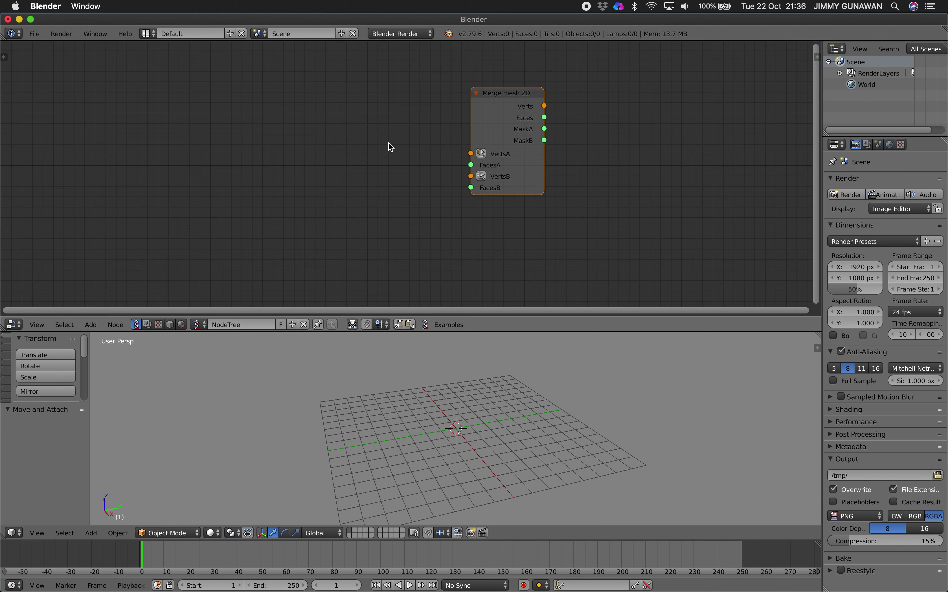
pyautogui.click(30, 19)
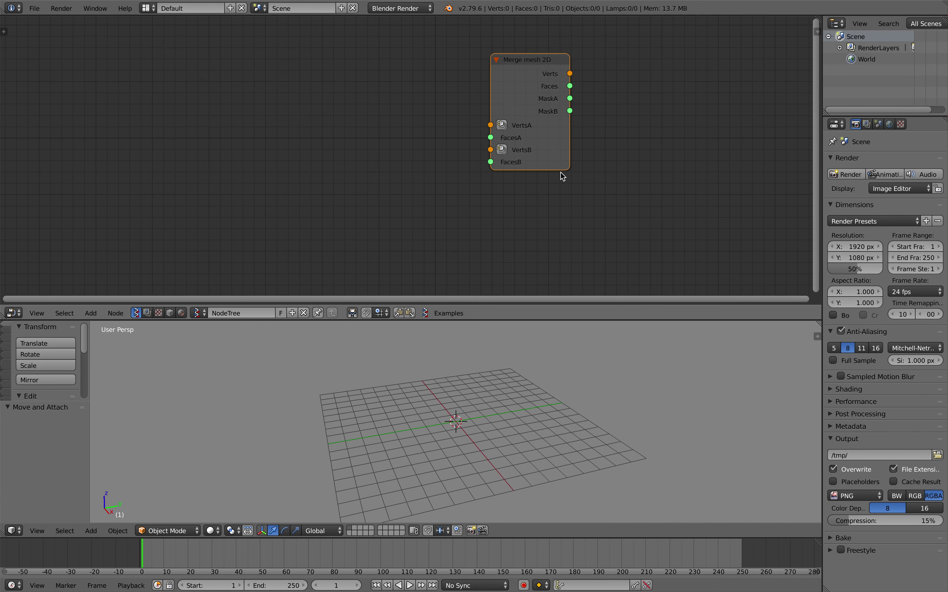
pyautogui.moveTo(563, 160); pyautogui.dragTo(582, 158)
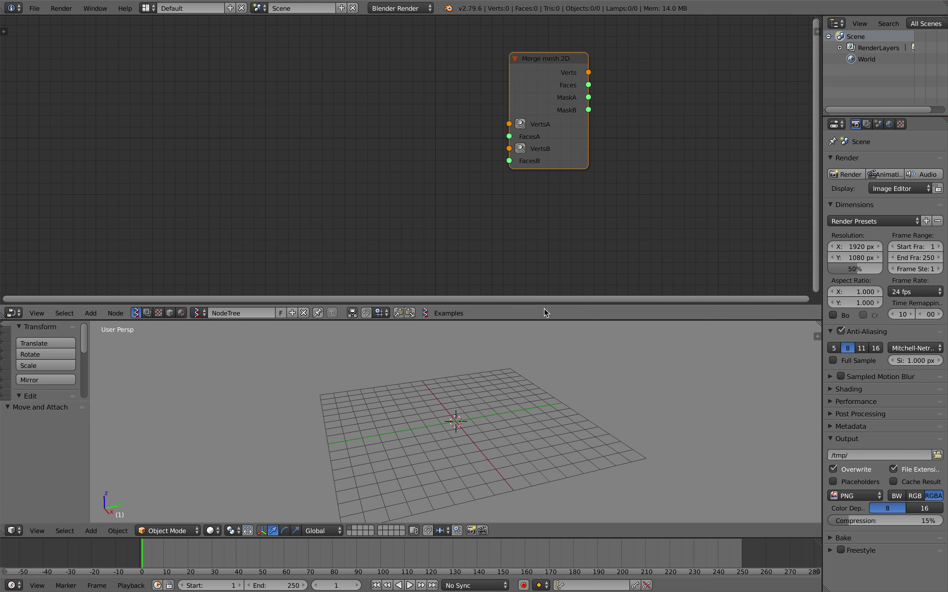
# Step: Enlarge the 3D viewport at the node editor's expense and set it to the Top viewpoint
pyautogui.moveTo(545, 320); pyautogui.dragTo(545, 289)
pyautogui.moveTo(482, 359); pyautogui.dragTo(379, 397, button='middle')
pyautogui.moveTo(460, 418); pyautogui.dragTo(514, 408, button='middle')
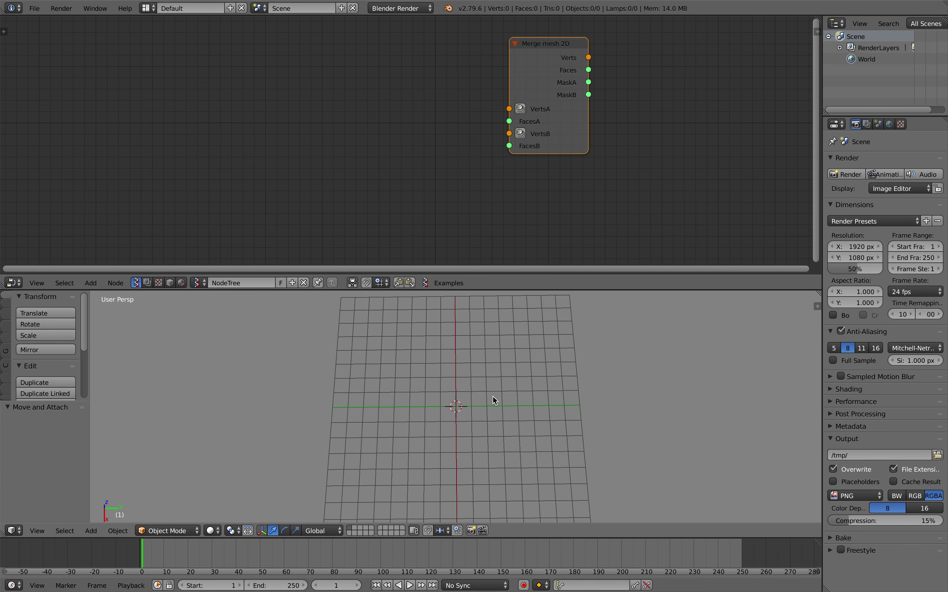
pyautogui.moveTo(459, 405); pyautogui.dragTo(391, 409, button='middle')
pyautogui.click(31, 531)
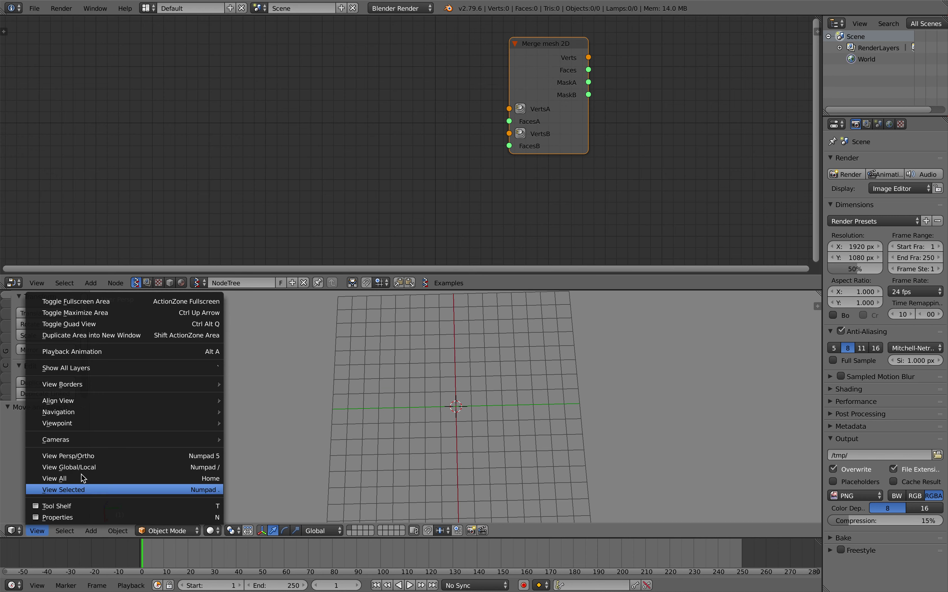
pyautogui.moveTo(126, 423)
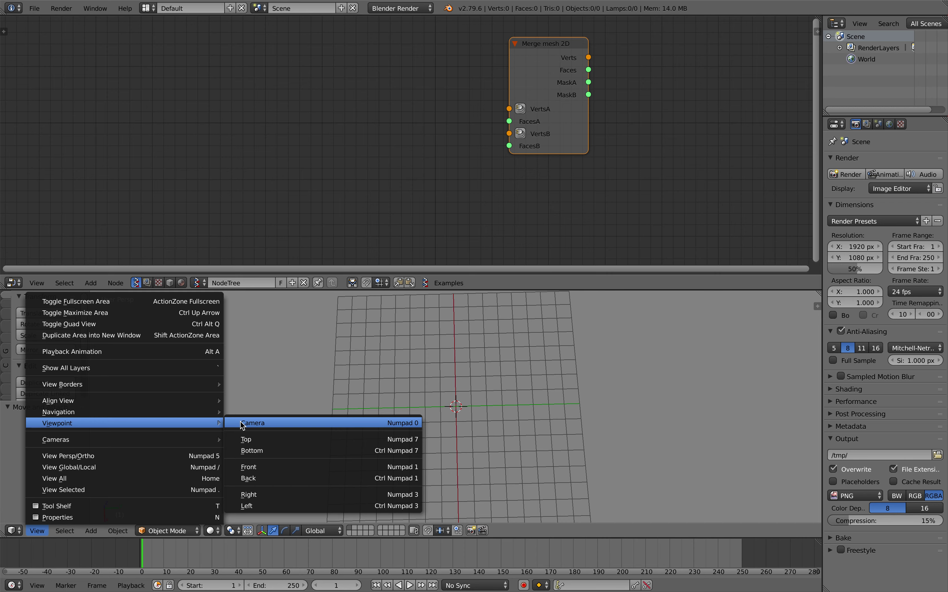
pyautogui.click(250, 440)
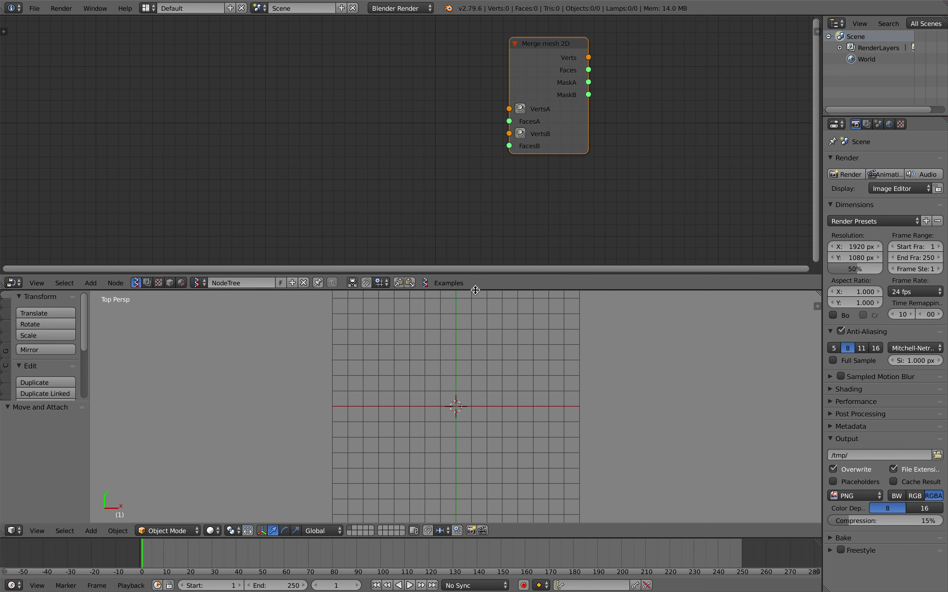
pyautogui.moveTo(475, 291); pyautogui.dragTo(476, 266)
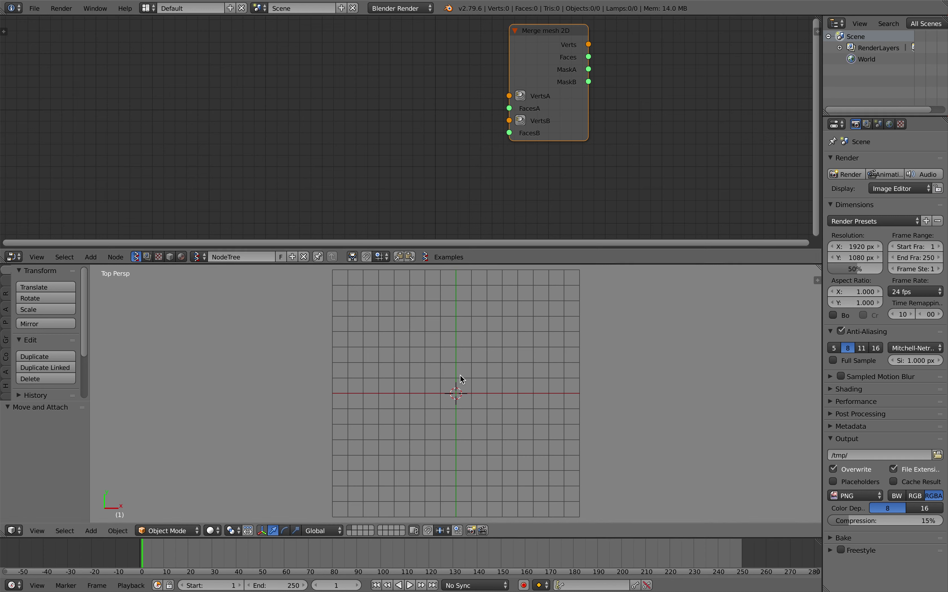
# Step: Draw four large overlapping closed loops with Grease Pencil across and around the grid in the top view
pyautogui.moveTo(312, 334)
pyautogui.mouseDown()
pyautogui.moveTo(256, 433)
pyautogui.moveTo(362, 489)
pyautogui.moveTo(436, 387)
pyautogui.moveTo(364, 333)
pyautogui.moveTo(328, 329)
pyautogui.mouseUp()
pyautogui.moveTo(409, 297)
pyautogui.mouseDown()
pyautogui.moveTo(382, 322)
pyautogui.moveTo(509, 435)
pyautogui.moveTo(636, 331)
pyautogui.moveTo(484, 296)
pyautogui.moveTo(413, 296)
pyautogui.mouseUp()
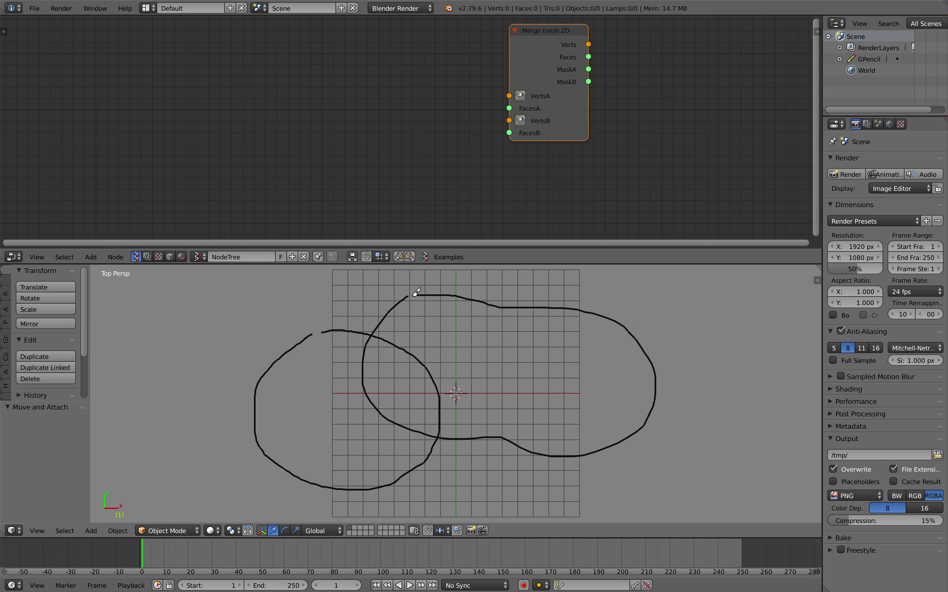
pyautogui.moveTo(246, 308)
pyautogui.mouseDown()
pyautogui.moveTo(309, 396)
pyautogui.moveTo(450, 506)
pyautogui.moveTo(536, 396)
pyautogui.moveTo(514, 294)
pyautogui.moveTo(447, 265)
pyautogui.moveTo(275, 289)
pyautogui.moveTo(308, 396)
pyautogui.moveTo(445, 485)
pyautogui.moveTo(488, 334)
pyautogui.moveTo(364, 281)
pyautogui.moveTo(305, 306)
pyautogui.mouseUp()
pyautogui.scroll(-5, 354, 351)
pyautogui.scroll(4, 469, 313)
pyautogui.hotkey('ctrl', 'z')
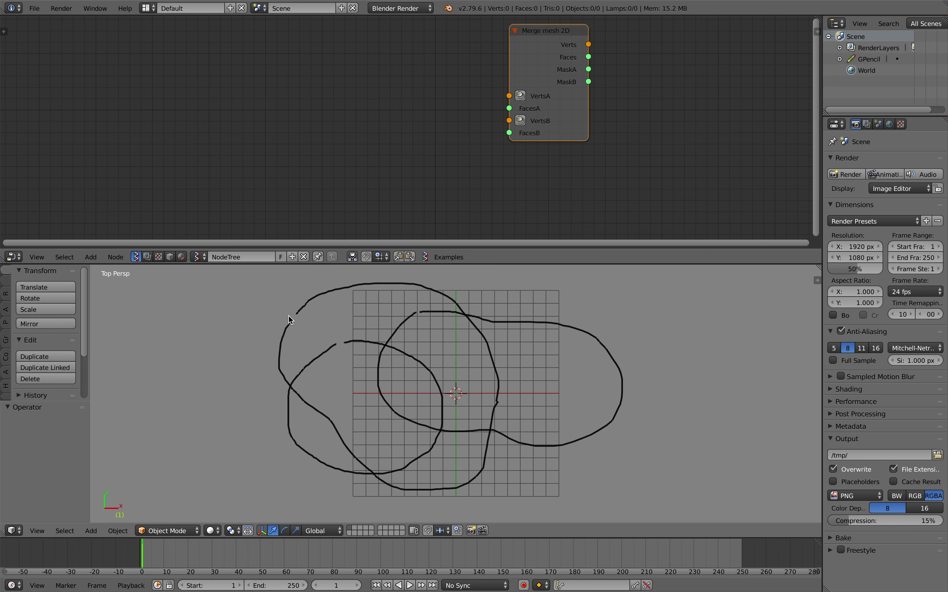
pyautogui.moveTo(527, 288)
pyautogui.mouseDown()
pyautogui.moveTo(578, 479)
pyautogui.moveTo(643, 331)
pyautogui.moveTo(555, 275)
pyautogui.moveTo(537, 281)
pyautogui.mouseUp()
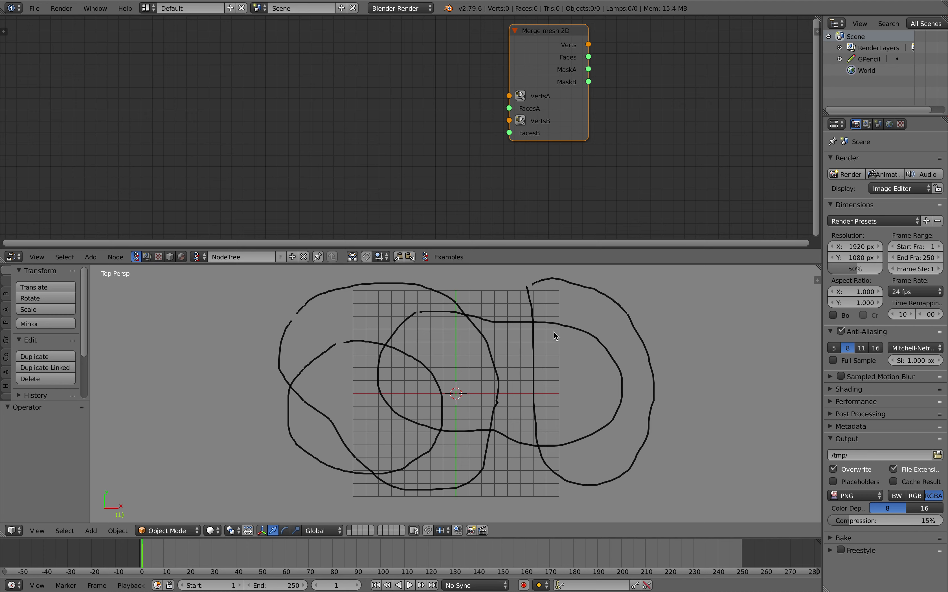
pyautogui.scroll(1, 264, 322)
pyautogui.scroll(-1, 411, 352)
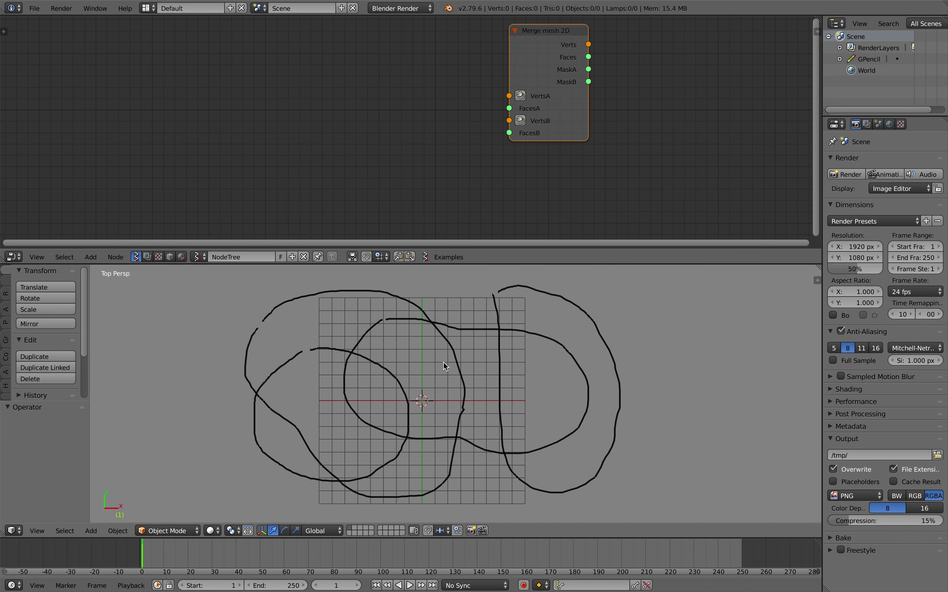
# Step: Save the scene to the Desktop folder as greasepencil_shapecutter_001.blend
pyautogui.hotkey('ctrl', 's')
pyautogui.click(176, 51)
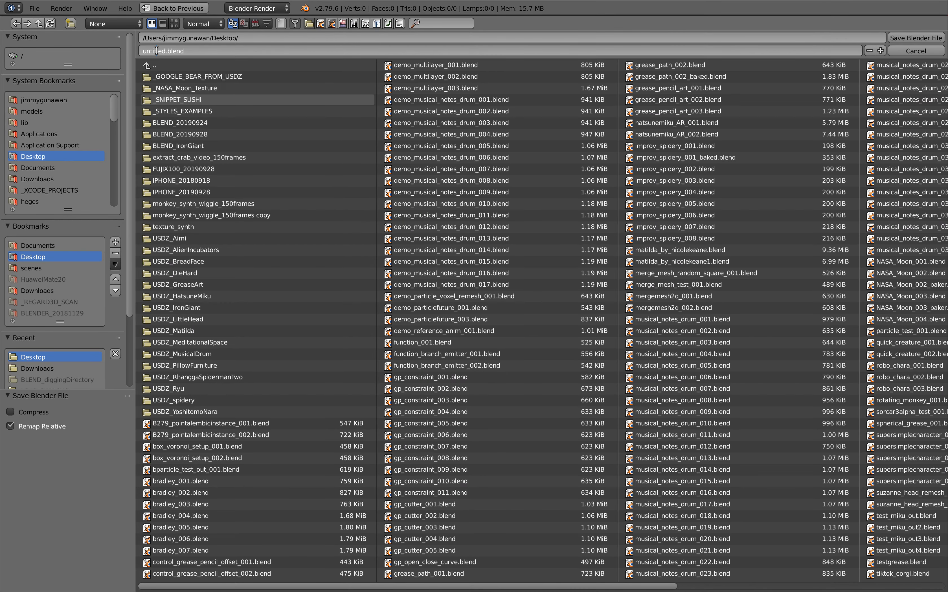
pyautogui.doubleClick(163, 51)
pyautogui.write('gre')
pyautogui.write('asepencil')
pyautogui.write('_shapecutter_001')
pyautogui.press('Return')
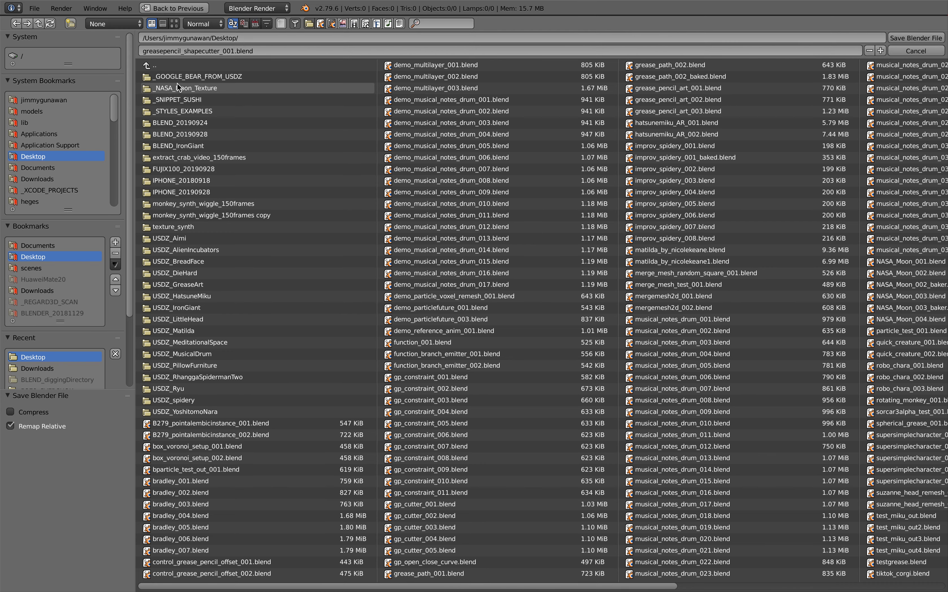
pyautogui.click(915, 39)
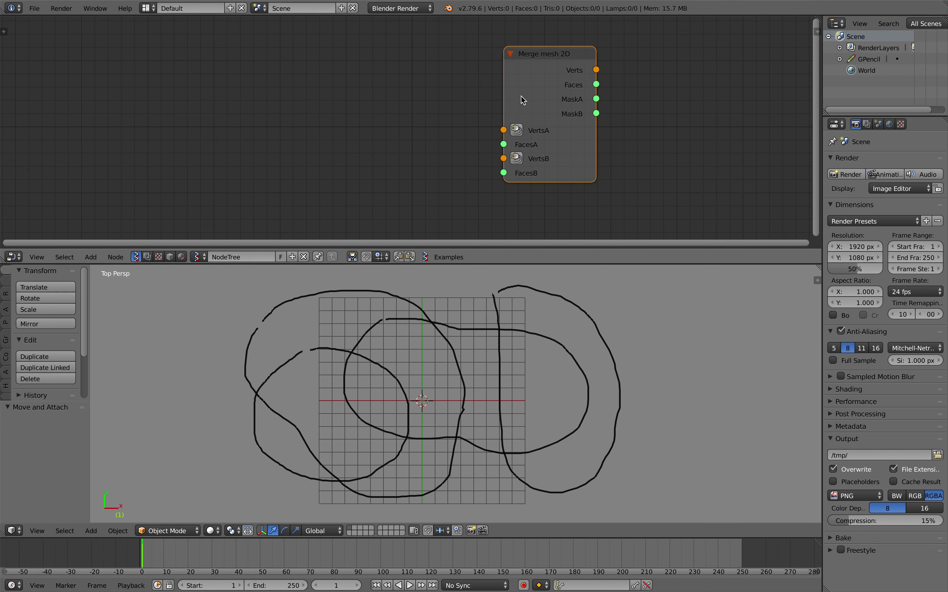
# Step: Move the Merge mesh 2D node farther right and place the 3D cursor to the right of the drawn loops
pyautogui.moveTo(541, 67); pyautogui.dragTo(556, 74)
pyautogui.scroll(-3, 550, 80)
pyautogui.moveTo(549, 81); pyautogui.dragTo(594, 61, button='middle')
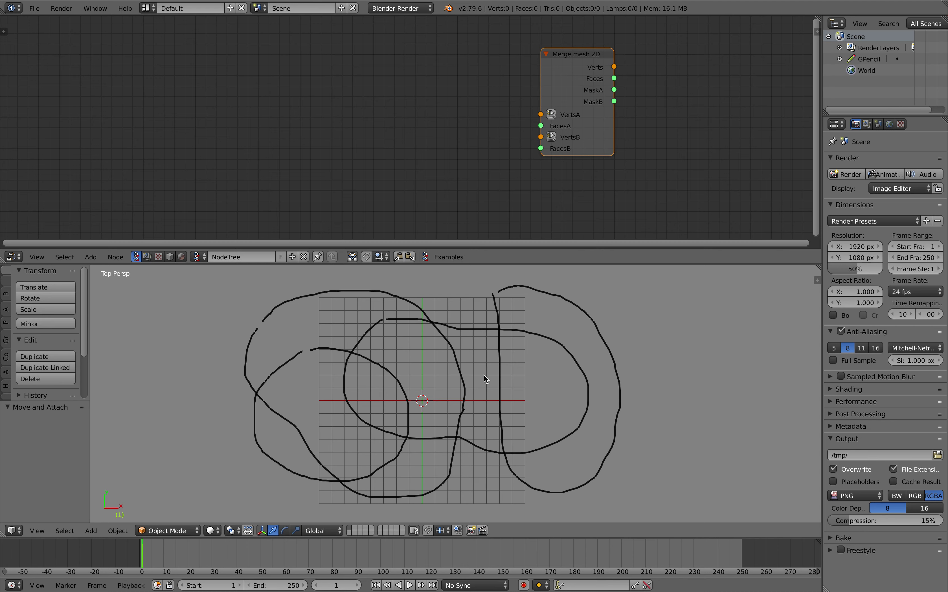
pyautogui.click(630, 353)
pyautogui.moveTo(586, 147); pyautogui.dragTo(627, 135)
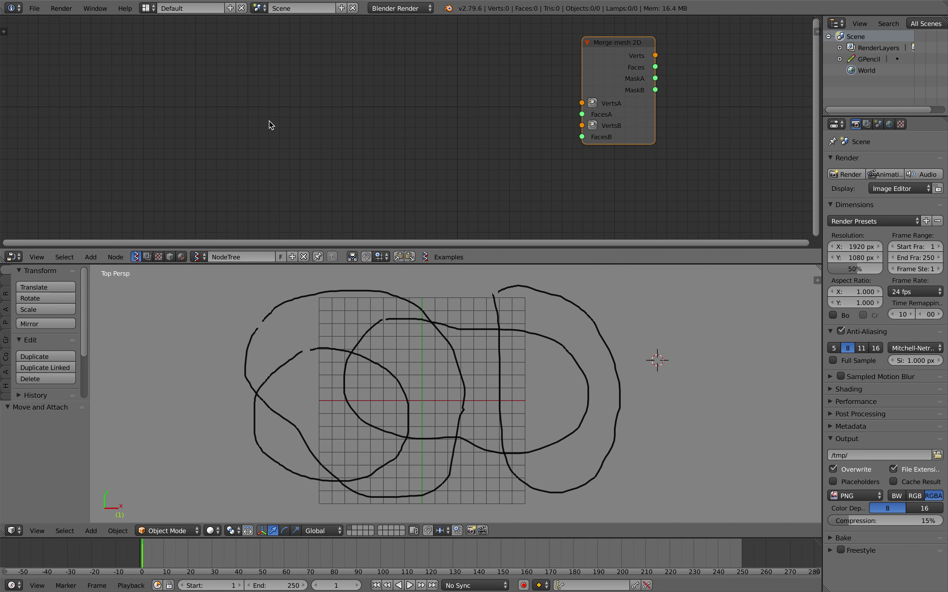
# Step: Enable the fake user for the NodeTree node group
pyautogui.scroll(-1, 254, 120)
pyautogui.moveTo(239, 118); pyautogui.dragTo(270, 101, button='middle')
pyautogui.click(280, 257)
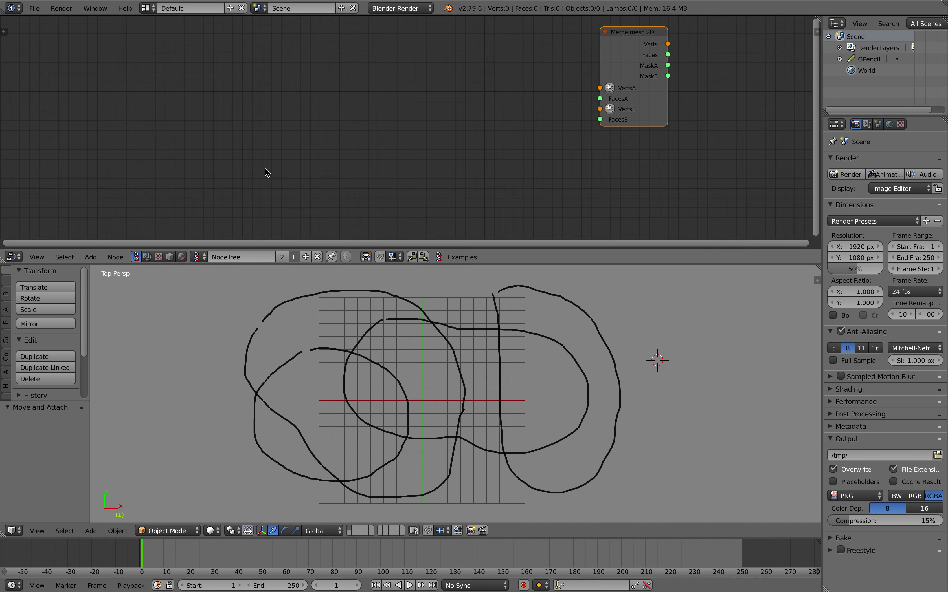
# Step: Add the grease pencil setup node chain (gp +) to the node tree by searching for "gp"
pyautogui.hotkey('shift', 'a')
pyautogui.click(162, 99)
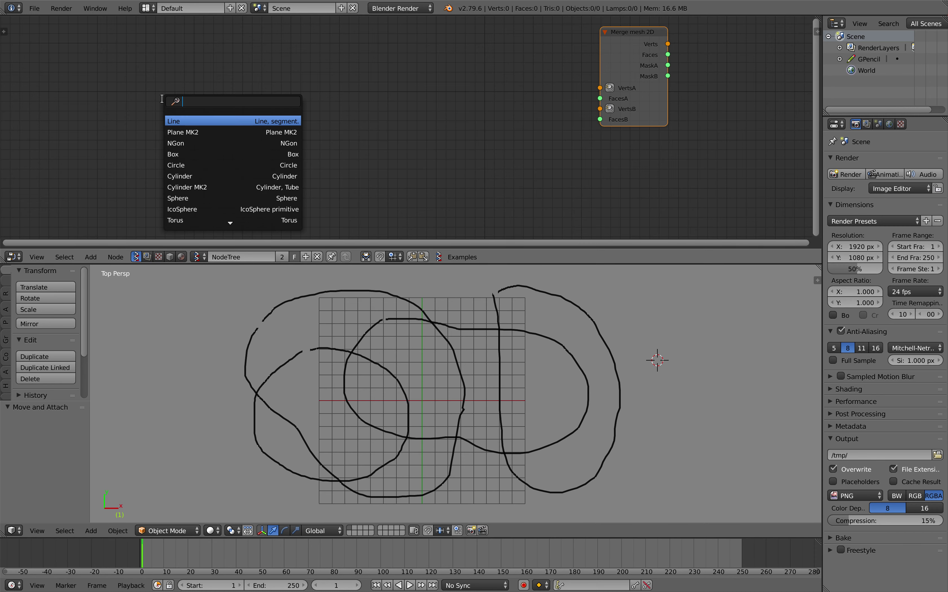
pyautogui.write('gp')
pyautogui.press('Return')
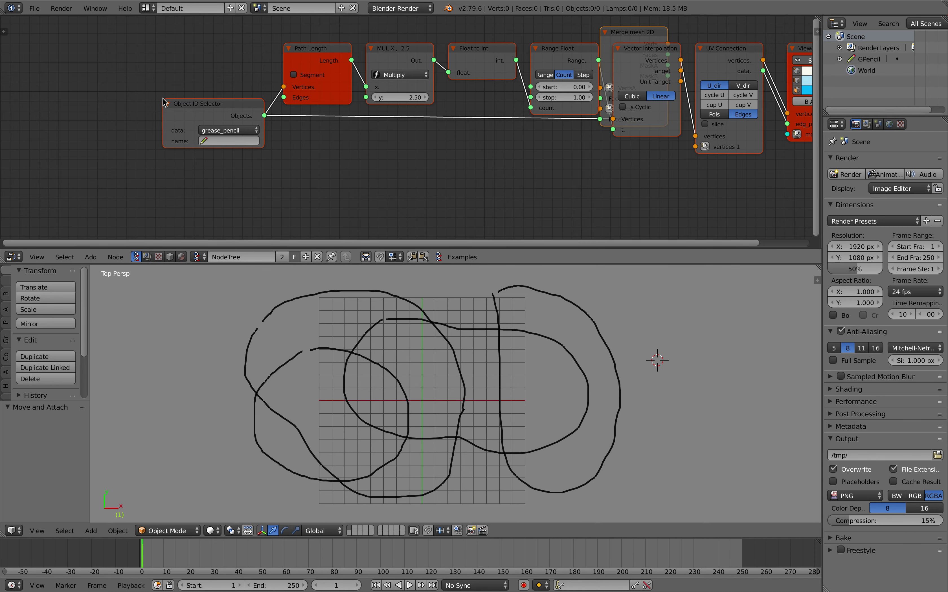
pyautogui.click(500, 116)
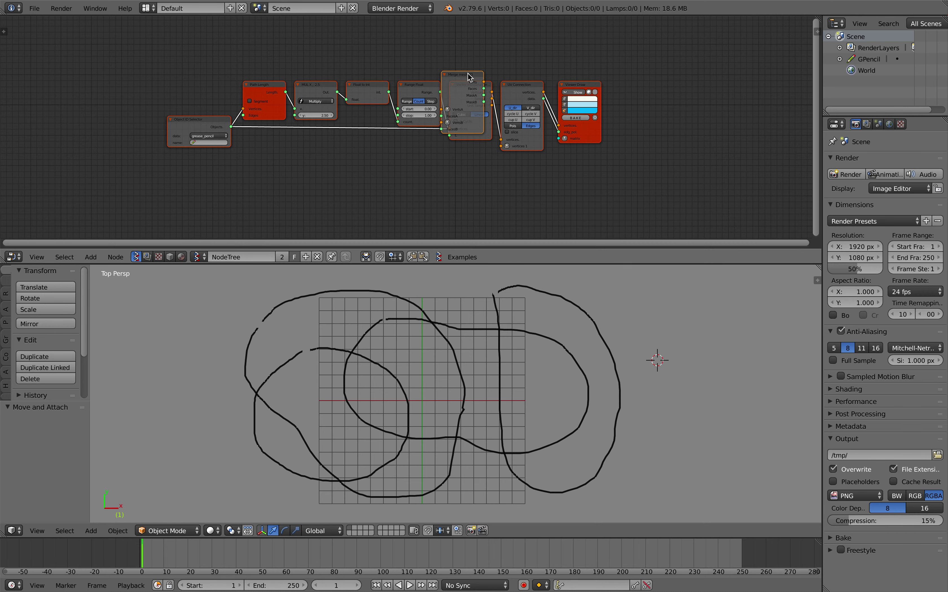
# Step: Move the Merge mesh 2D node beyond the Viewer Draw node and widen the node editor and 3D viewport
pyautogui.moveTo(469, 77); pyautogui.dragTo(713, 67)
pyautogui.scroll(1, 713, 67)
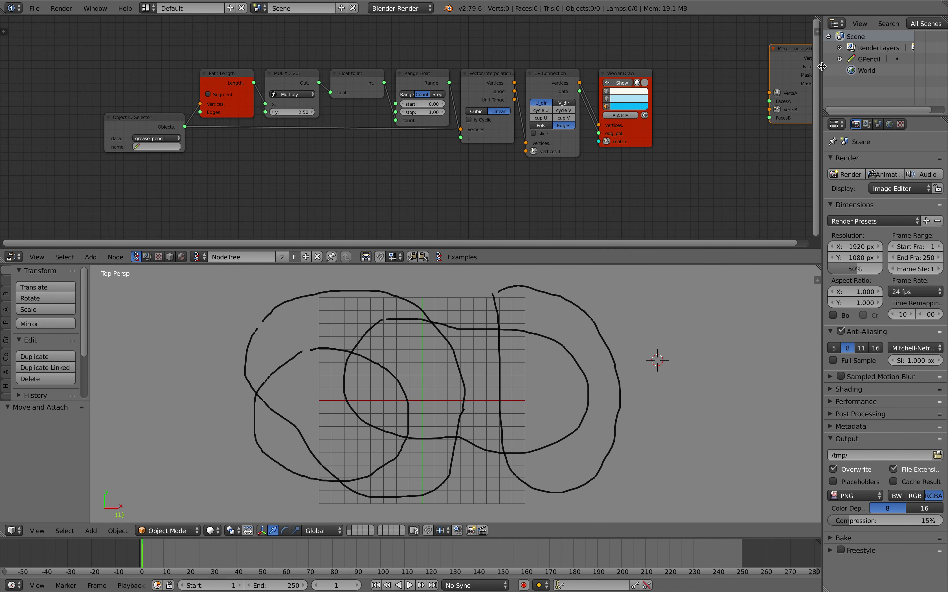
pyautogui.moveTo(822, 67); pyautogui.dragTo(853, 68)
pyautogui.moveTo(650, 81); pyautogui.dragTo(592, 81, button='middle')
pyautogui.scroll(2, 567, 83)
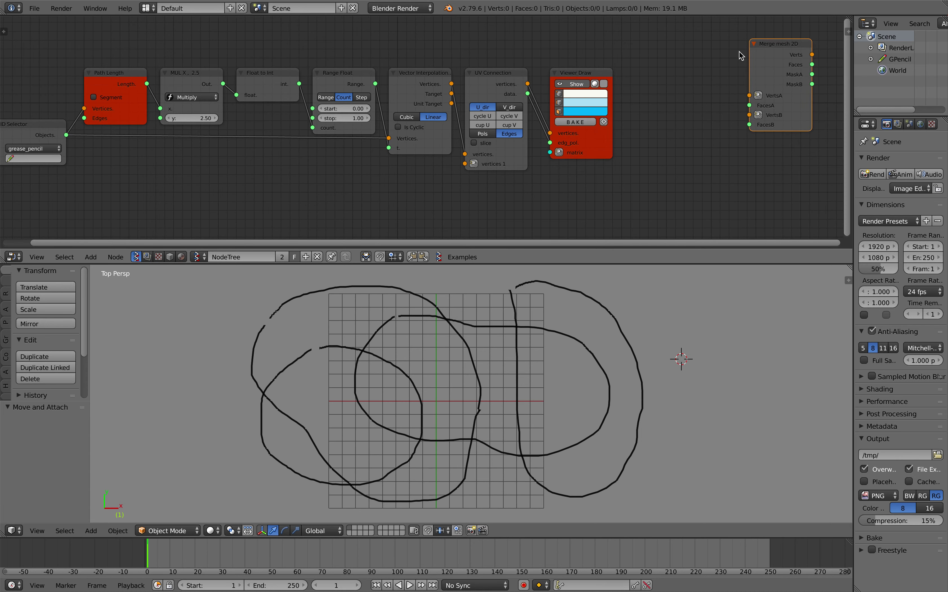
pyautogui.moveTo(781, 61); pyautogui.dragTo(739, 70)
pyautogui.scroll(1, 483, 72)
pyautogui.moveTo(376, 72); pyautogui.dragTo(539, 97, button='middle')
pyautogui.scroll(-4, 539, 97)
pyautogui.moveTo(172, 61); pyautogui.dragTo(329, 51, button='middle')
pyautogui.scroll(1, 329, 51)
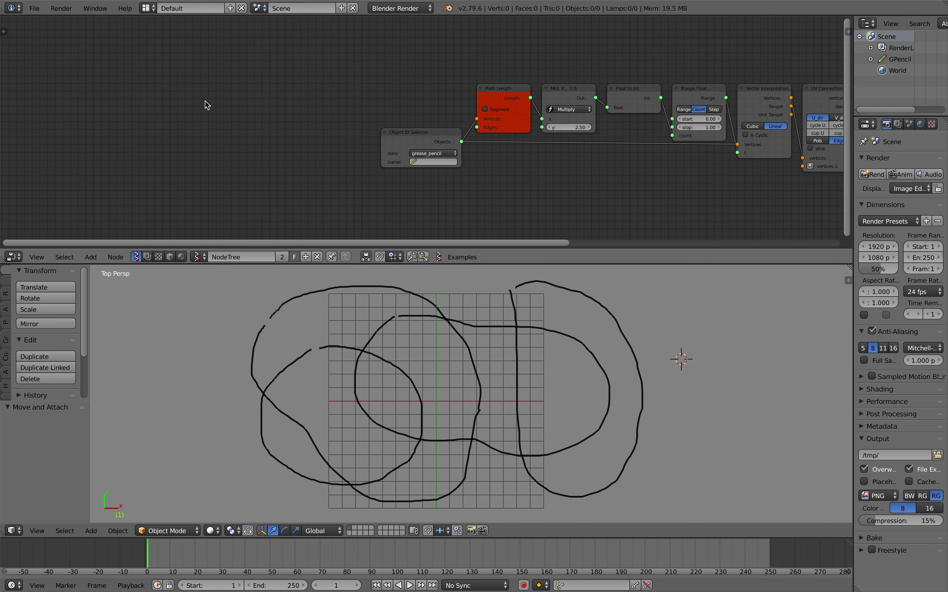
pyautogui.scroll(1, 206, 101)
pyautogui.keyDown('ctrl'); pyautogui.hscroll(3, 223, 100); pyautogui.keyUp('ctrl')
pyautogui.hotkey('shift', 'a')
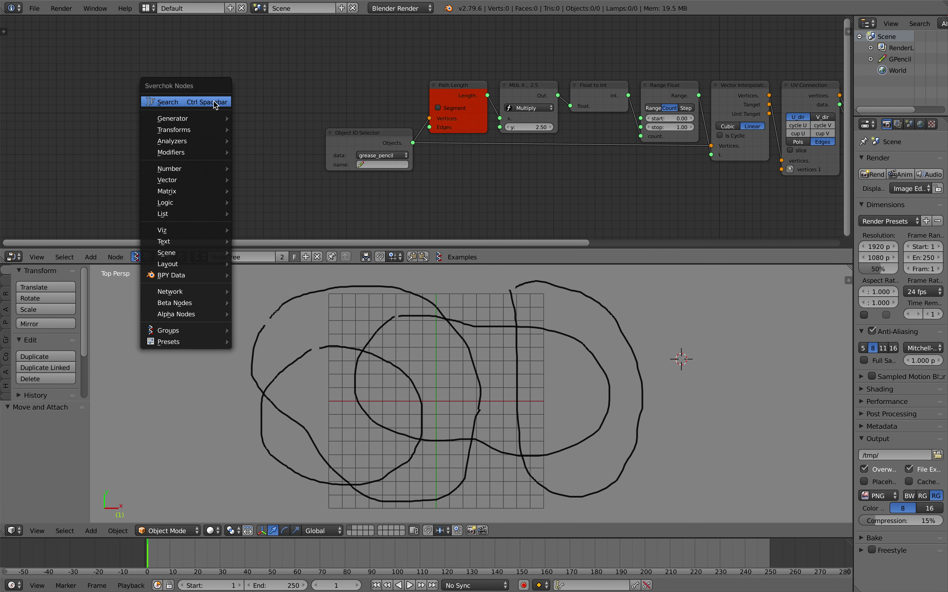
pyautogui.click(188, 102)
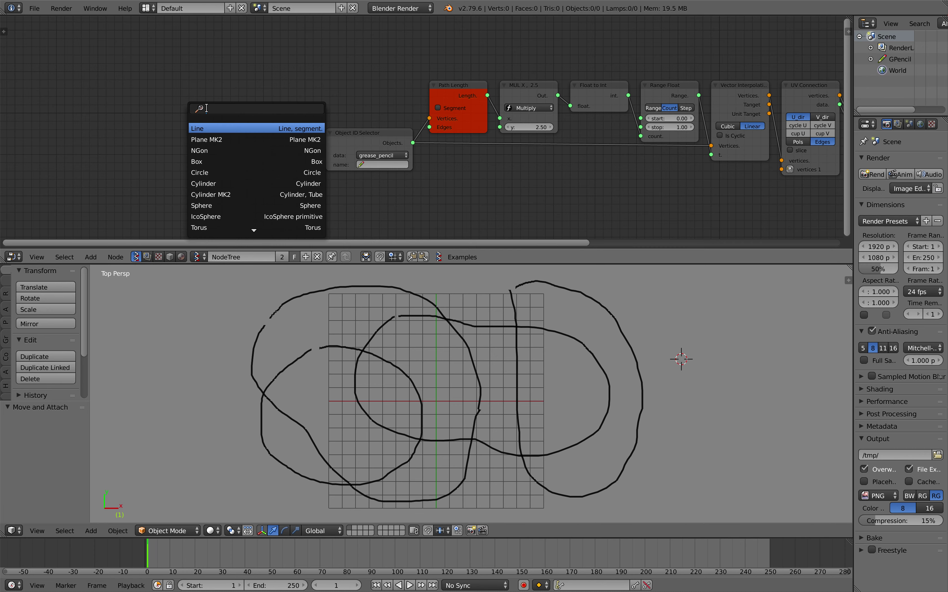
pyautogui.write('gp')
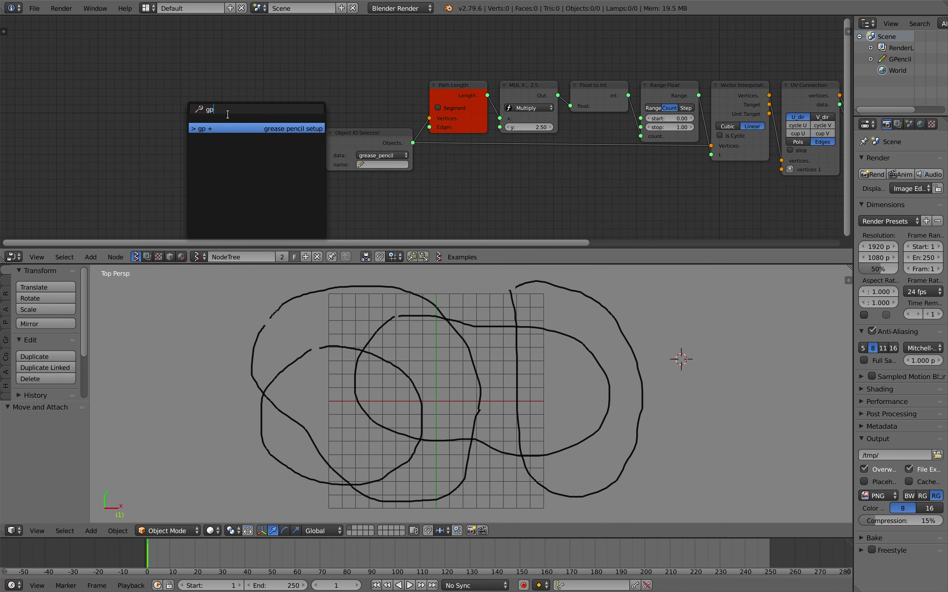
pyautogui.press('Escape')
# Step: Move the Merge mesh 2D node slightly farther right and set the Object ID Selector to GPencil with layer GP_Layer
pyautogui.moveTo(398, 79); pyautogui.dragTo(88, 79, button='middle')
pyautogui.moveTo(707, 80); pyautogui.dragTo(745, 70)
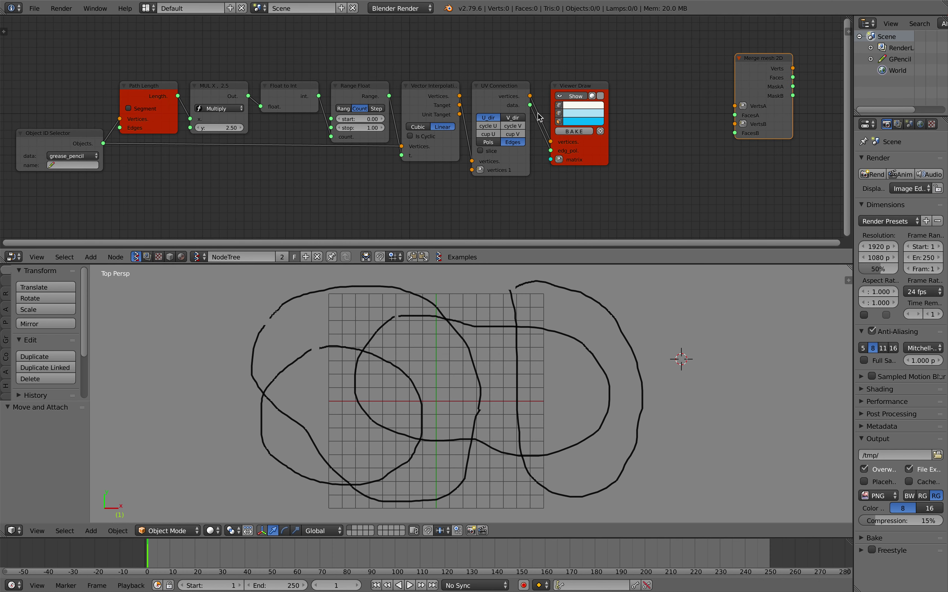
pyautogui.click(85, 165)
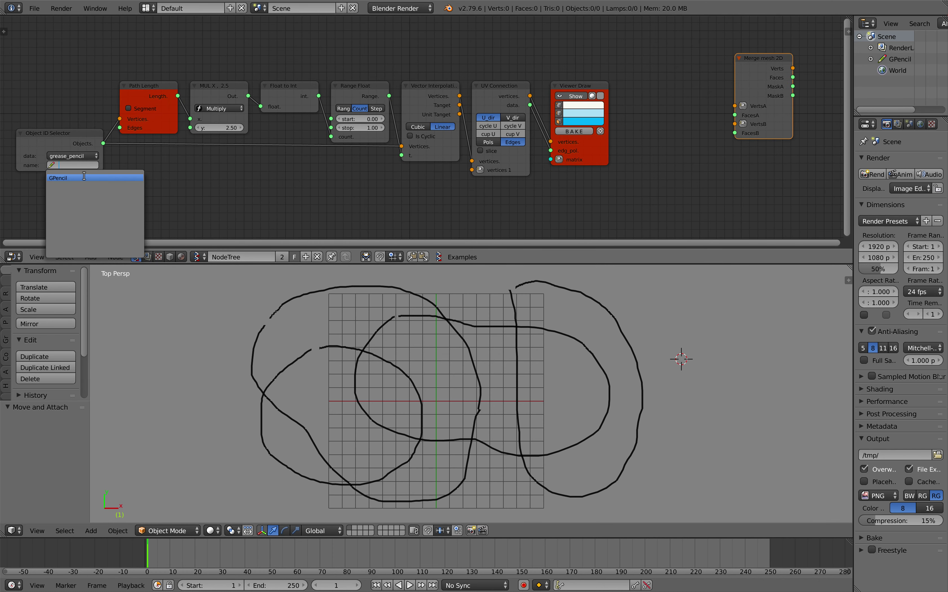
pyautogui.click(84, 174)
pyautogui.click(83, 174)
pyautogui.click(83, 187)
pyautogui.click(87, 184)
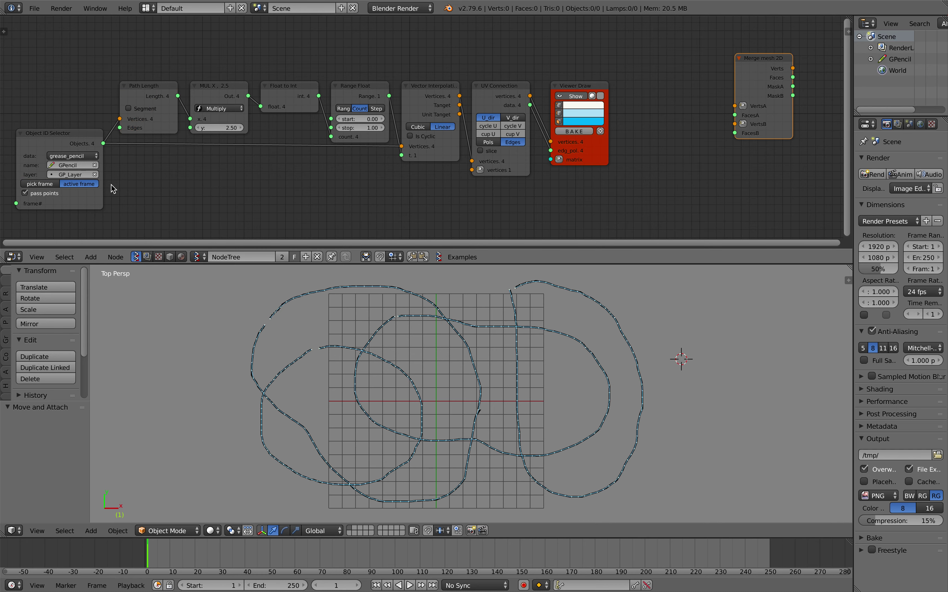
# Step: Add a Frame info node before the Object ID Selector and connect its Current Frame output to the frame# input
pyautogui.moveTo(113, 188); pyautogui.dragTo(265, 157, button='middle')
pyautogui.hotkey('shift', 'a')
pyautogui.click(45, 135)
pyautogui.write('frame info')
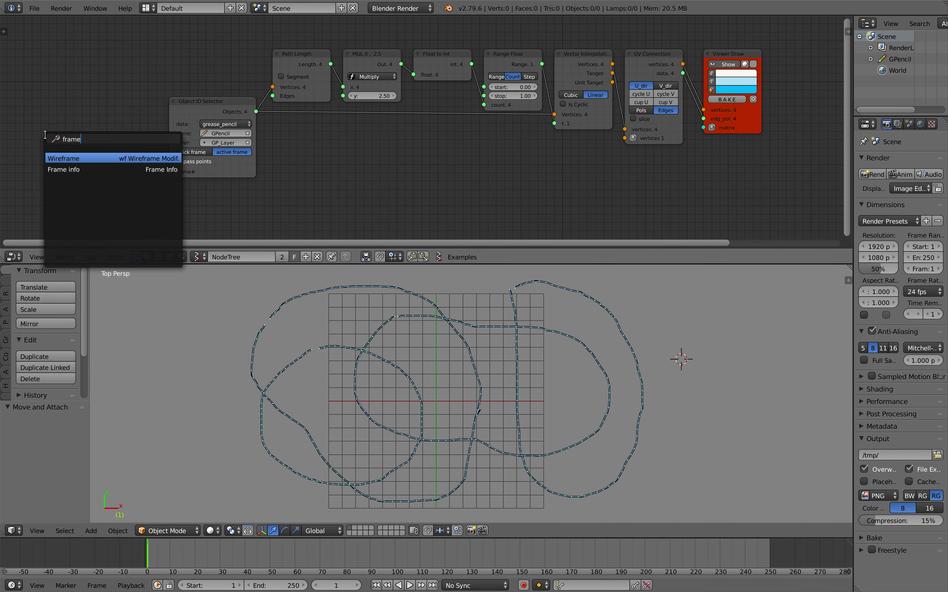
pyautogui.press('Return')
pyautogui.click(46, 134)
pyautogui.moveTo(104, 150)
pyautogui.mouseDown()
pyautogui.moveTo(166, 170)
pyautogui.moveTo(114, 142)
pyautogui.mouseUp()
pyautogui.click(114, 146)
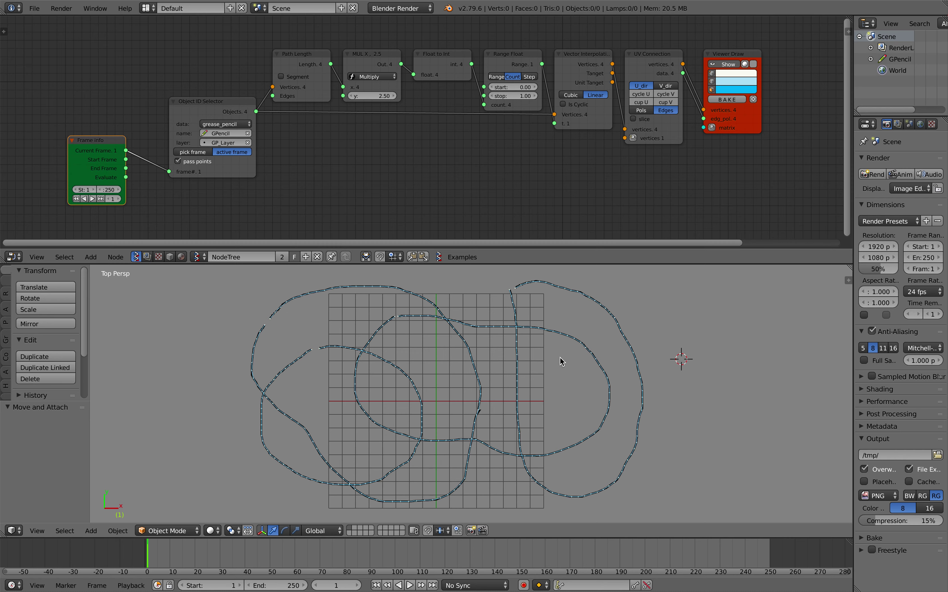
# Step: Set the y value of the Multiply math node to 2.32
pyautogui.moveTo(372, 96); pyautogui.dragTo(364, 96)
pyautogui.moveTo(440, 163); pyautogui.dragTo(423, 162, button='middle')
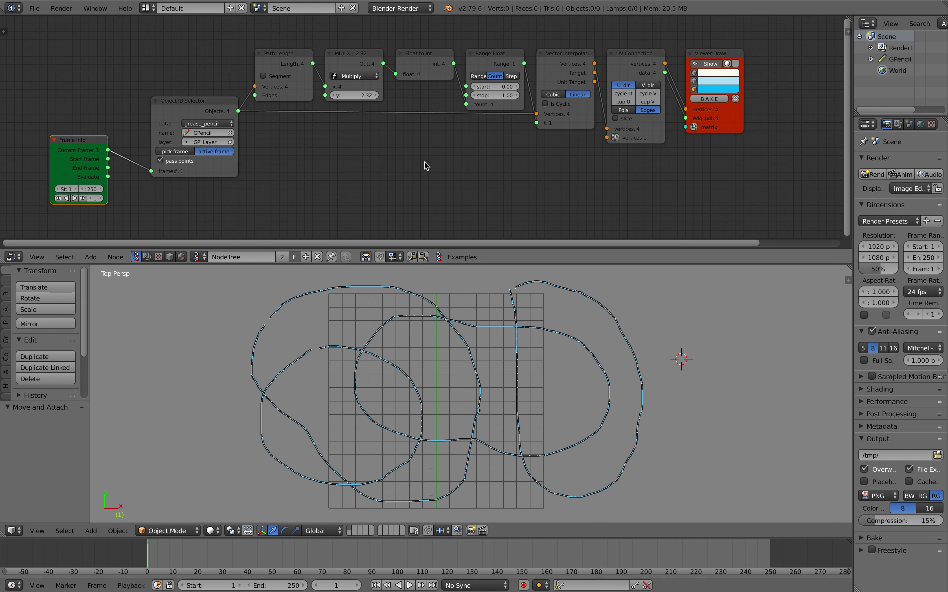
# Step: Move the Viewer Draw node up and away from UV Connection, and shift the Merge mesh 2D node farther right
pyautogui.moveTo(479, 125); pyautogui.dragTo(315, 122, button='middle')
pyautogui.moveTo(557, 124)
pyautogui.mouseDown()
pyautogui.moveTo(600, 82)
pyautogui.moveTo(625, 79)
pyautogui.mouseUp()
pyautogui.moveTo(690, 88); pyautogui.dragTo(509, 97, button='middle')
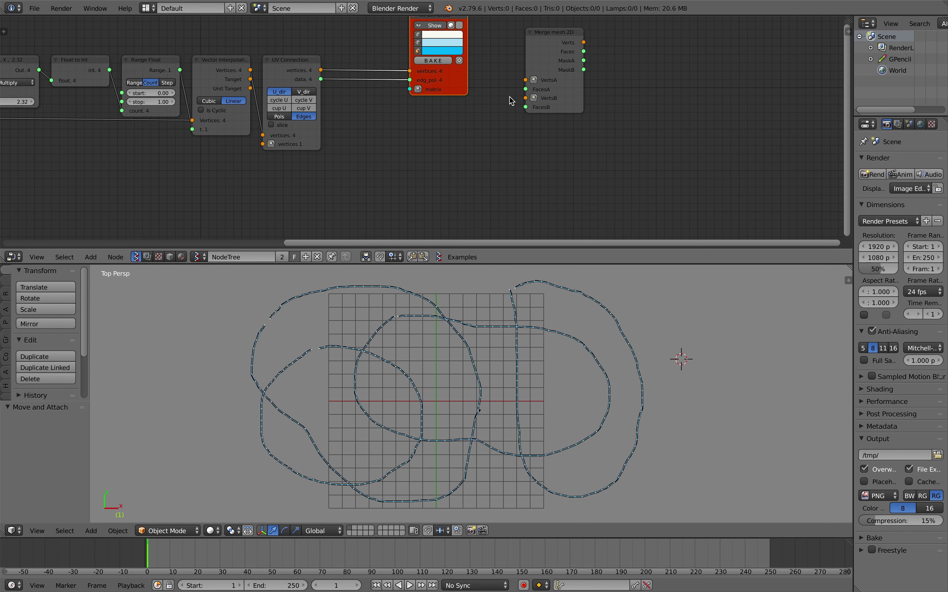
pyautogui.moveTo(569, 96); pyautogui.dragTo(661, 93)
pyautogui.moveTo(439, 45); pyautogui.dragTo(428, 73, button='middle')
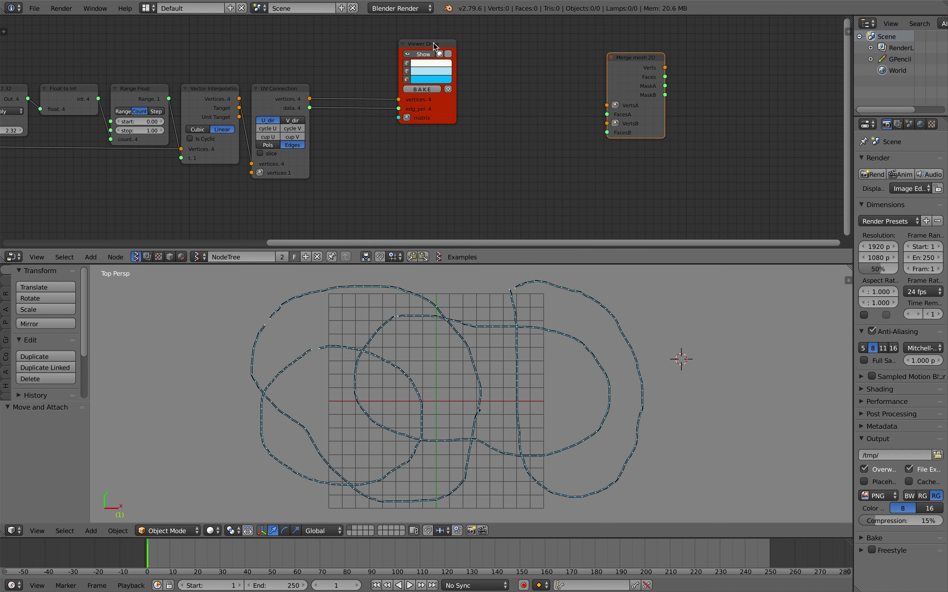
# Step: Move the Viewer Draw node farther up and right to clear space after UV Connection
pyautogui.moveTo(434, 47); pyautogui.dragTo(461, 9)
pyautogui.scroll(2, 493, 317)
pyautogui.scroll(-2, 472, 274)
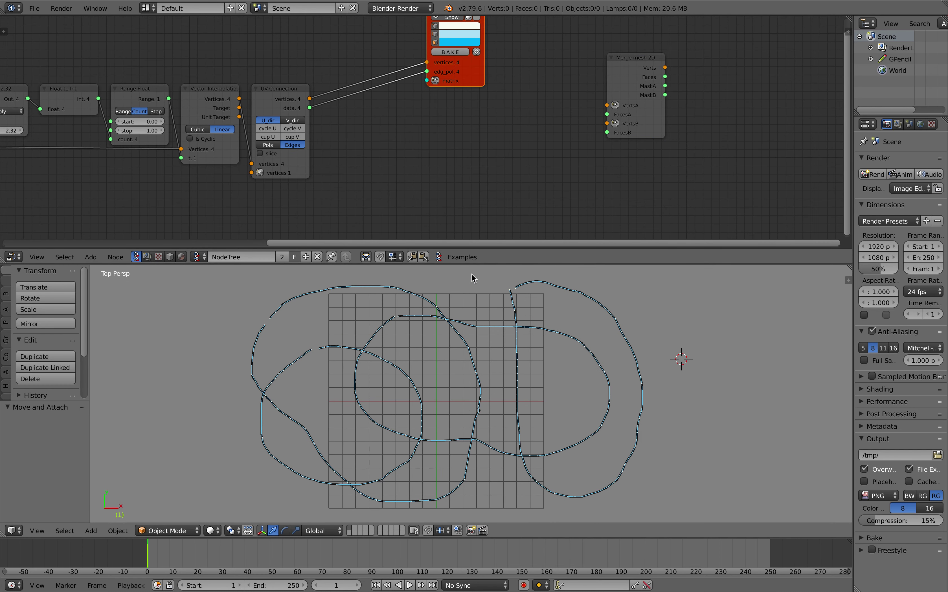
# Step: Add a Planar edgenet to polygons node and place it just after the UV Connection node, below Viewer Draw
pyautogui.hotkey('shift', 'a')
pyautogui.click(398, 146)
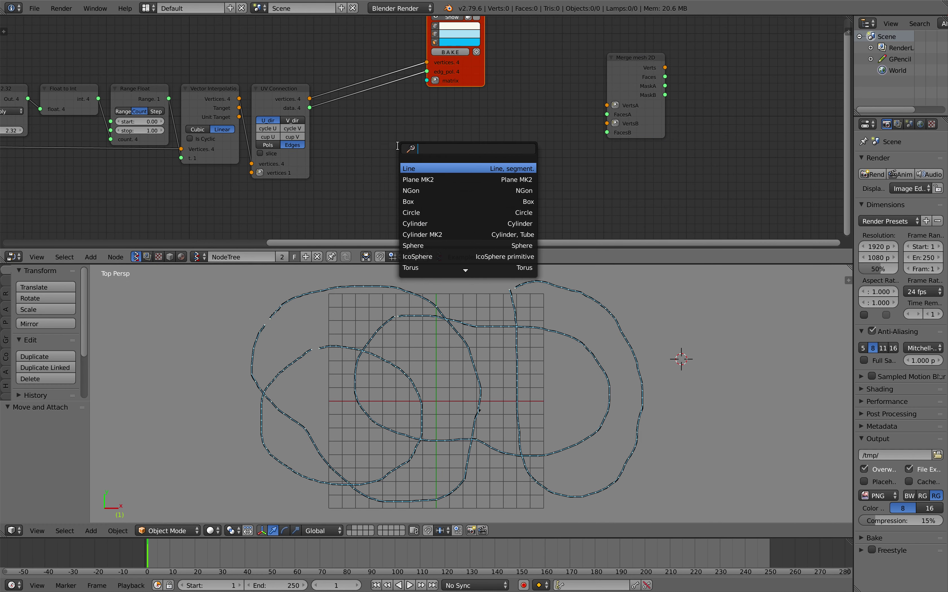
pyautogui.write('edge')
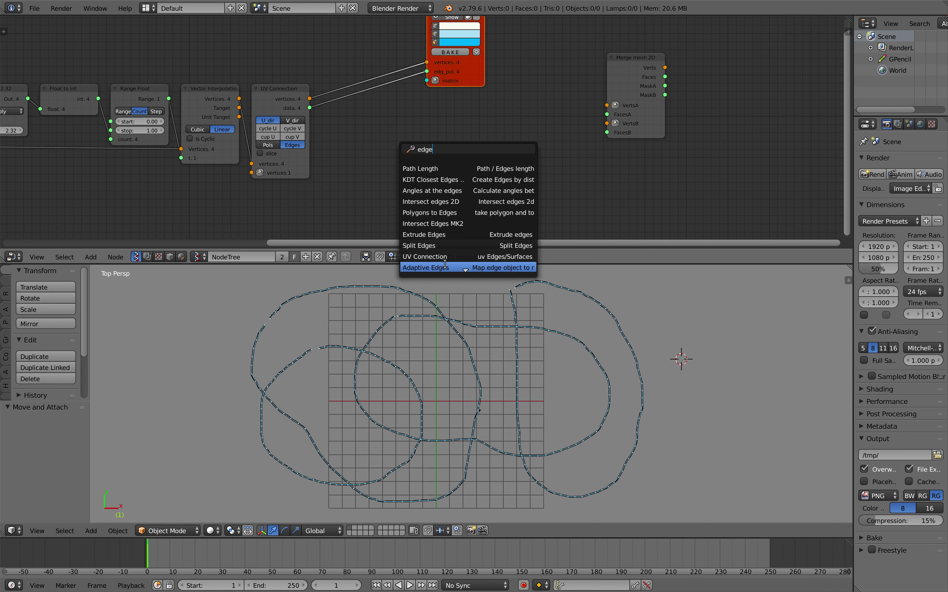
pyautogui.scroll(-4, 467, 274)
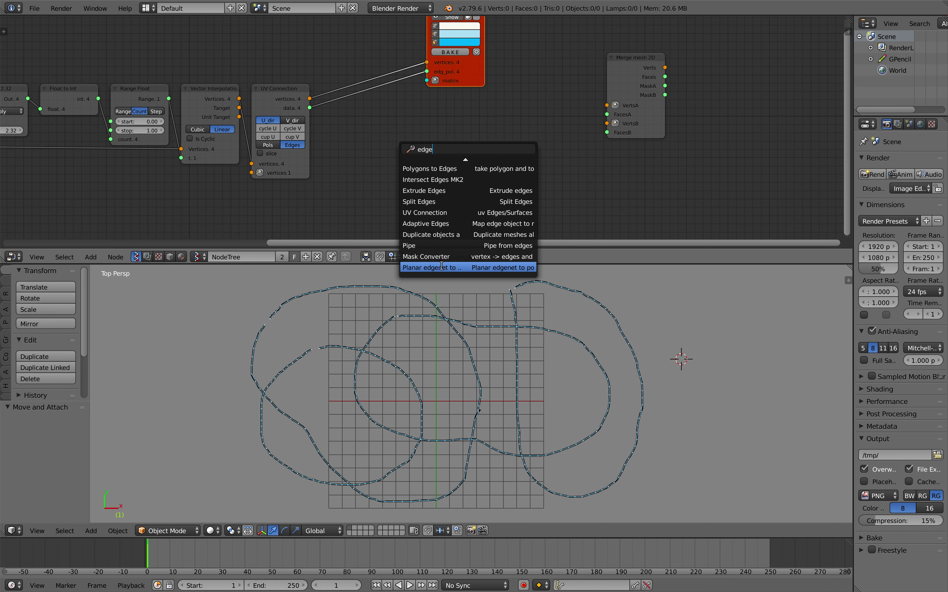
pyautogui.click(456, 267)
pyautogui.click(458, 131)
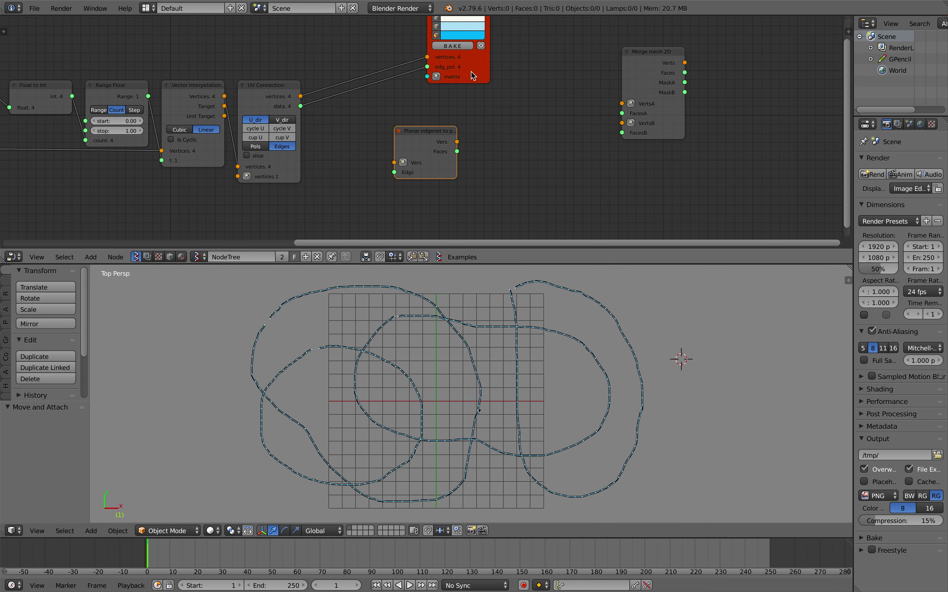
pyautogui.moveTo(444, 133); pyautogui.dragTo(424, 134)
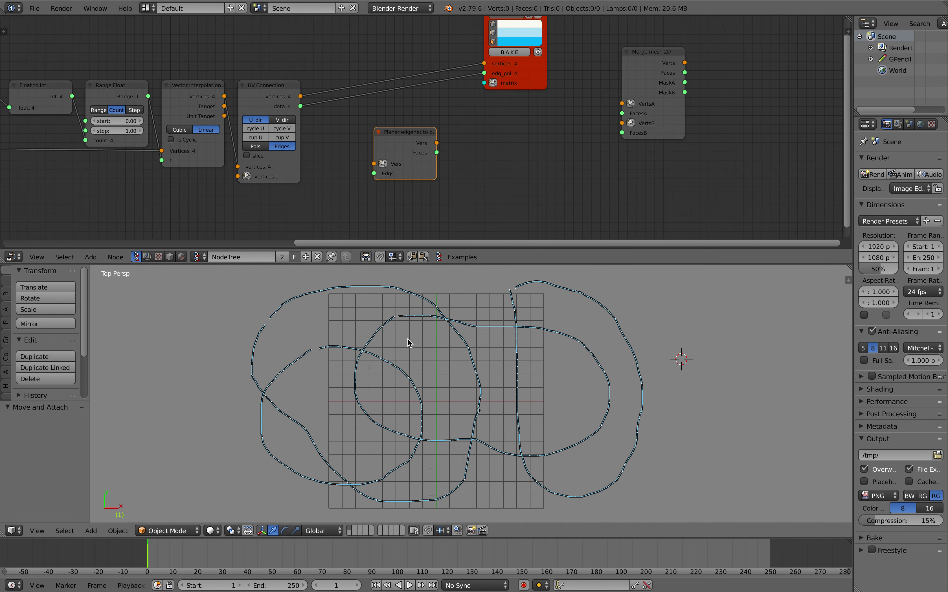
pyautogui.moveTo(399, 158); pyautogui.dragTo(389, 150)
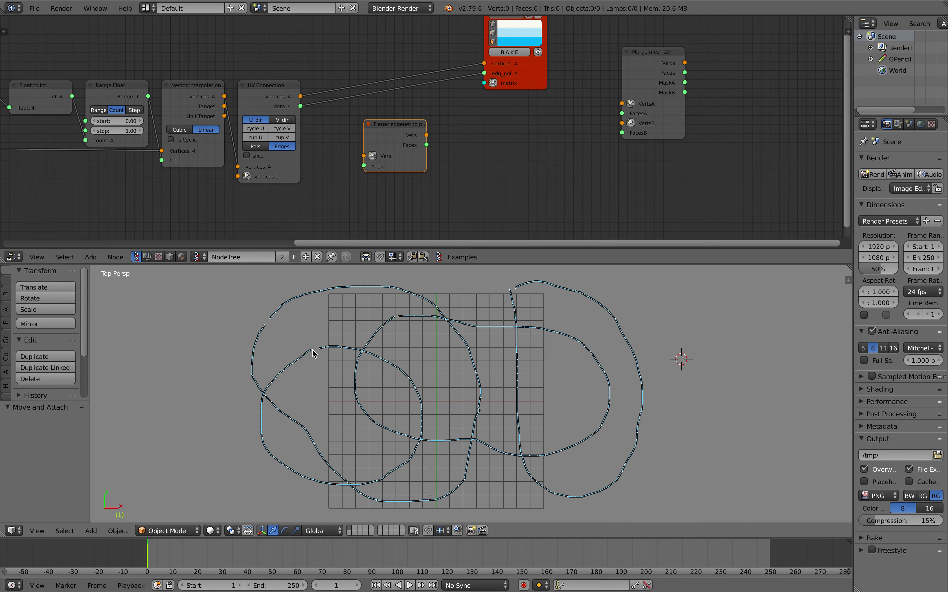
pyautogui.scroll(2, 316, 141)
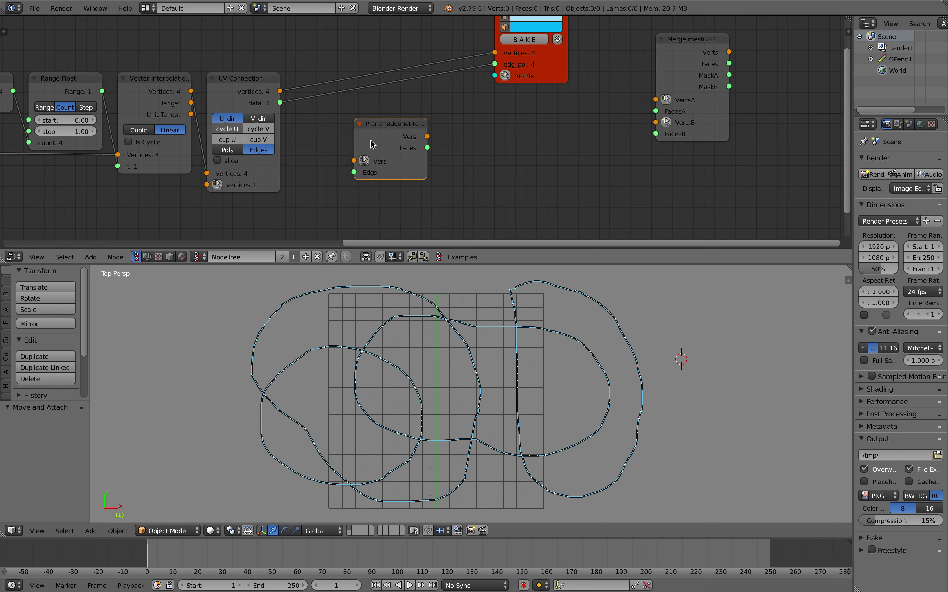
pyautogui.moveTo(372, 143); pyautogui.dragTo(393, 139)
# Step: Connect UV Connection's vertices and data to the Planar edgenet node, and its Vers and Faces outputs to Viewer Draw's vertices and edg_pol
pyautogui.moveTo(280, 92); pyautogui.dragTo(376, 156)
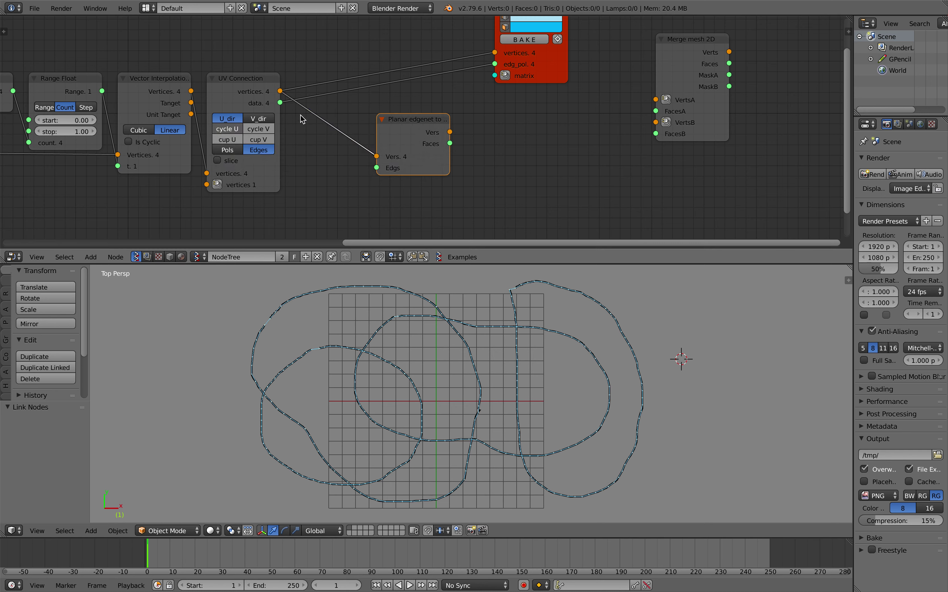
pyautogui.moveTo(279, 135); pyautogui.dragTo(377, 167)
pyautogui.moveTo(437, 132); pyautogui.dragTo(391, 132)
pyautogui.moveTo(404, 131); pyautogui.dragTo(495, 53)
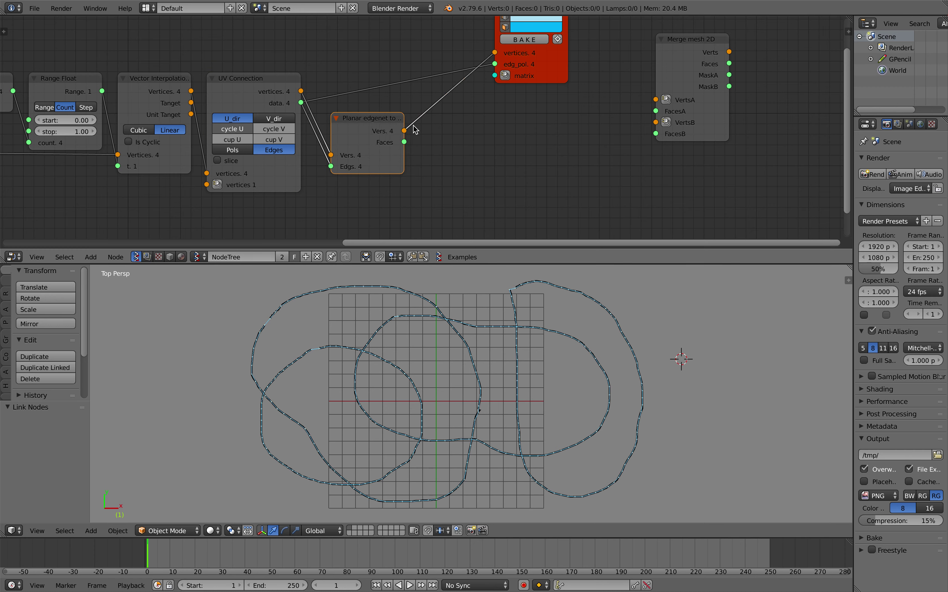
pyautogui.moveTo(404, 142); pyautogui.dragTo(493, 64)
pyautogui.moveTo(392, 119); pyautogui.dragTo(406, 98)
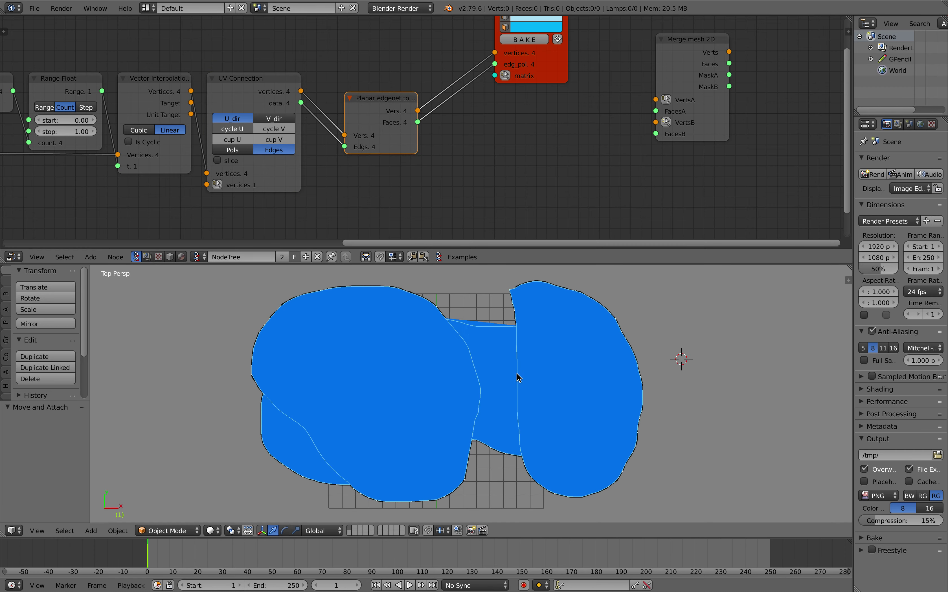
# Step: Move the Viewer Draw node down beside the Planar edgenet node and turn on ngons tessellation in its properties
pyautogui.keyDown('shift'); pyautogui.moveTo(519, 374); pyautogui.dragTo(478, 384, button='middle'); pyautogui.keyUp('shift')
pyautogui.moveTo(547, 74); pyautogui.dragTo(552, 111)
pyautogui.moveTo(572, 117); pyautogui.dragTo(488, 148, button='middle')
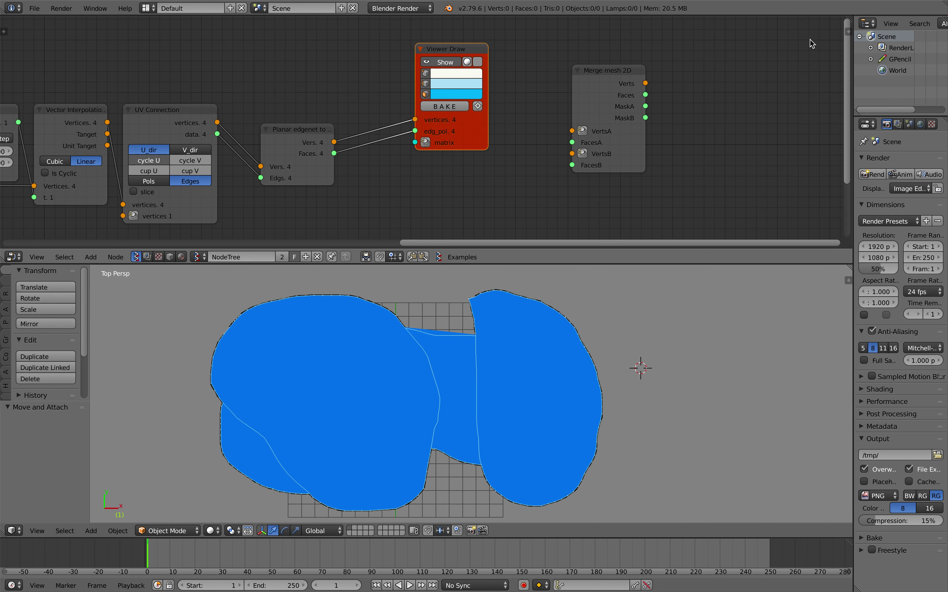
pyautogui.click(847, 32)
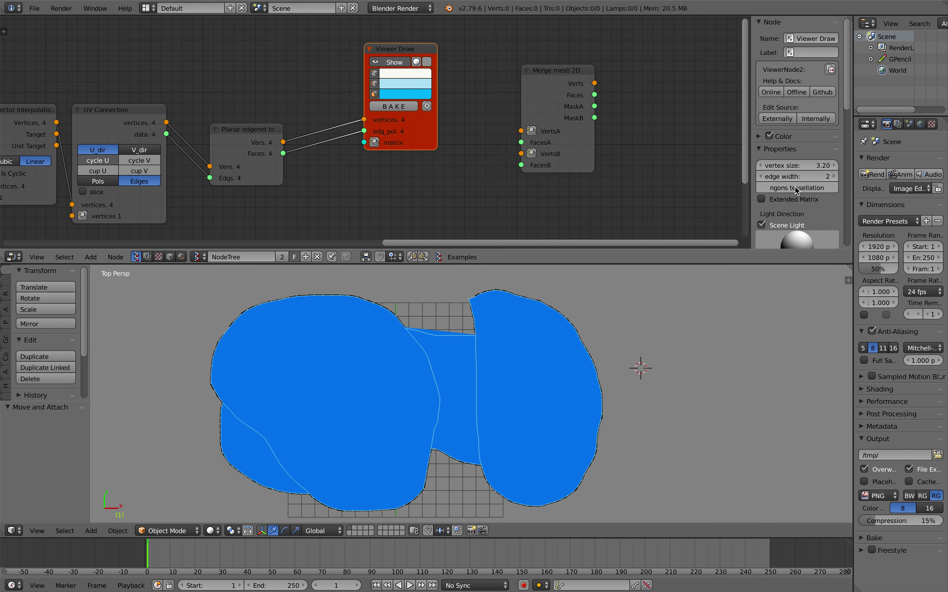
# Step: Bake the Viewer Draw shapes into mesh objects and move them all about 32.8 units in X and 2.7 in Y
pyautogui.click(394, 107)
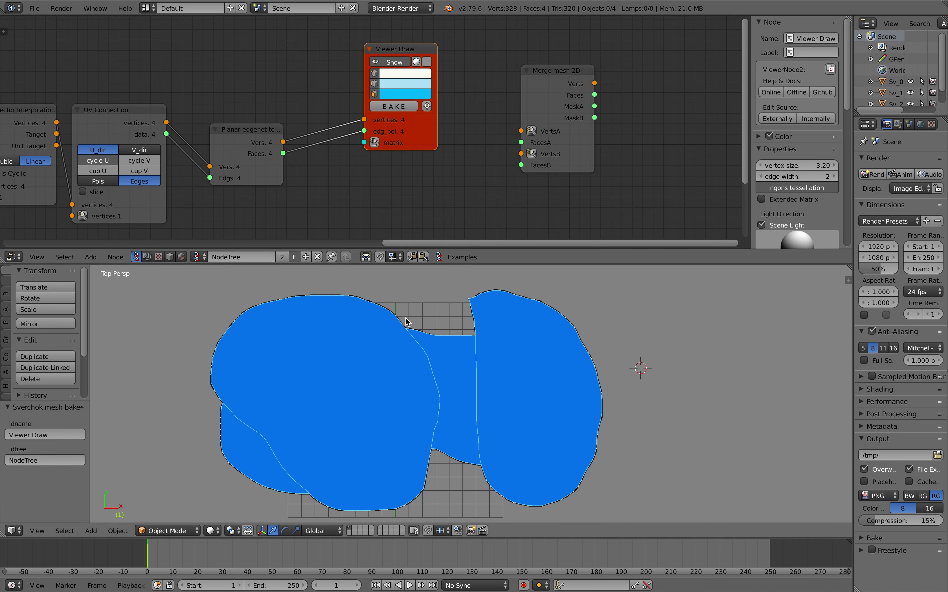
pyautogui.scroll(-2, 408, 320)
pyautogui.keyDown('shift'); pyautogui.moveTo(408, 320); pyautogui.dragTo(314, 337, button='middle'); pyautogui.keyUp('shift')
pyautogui.press('a')
pyautogui.press('g')
pyautogui.click(650, 314)
pyautogui.keyDown('shift'); pyautogui.moveTo(650, 313); pyautogui.dragTo(578, 319, button='middle'); pyautogui.keyUp('shift')
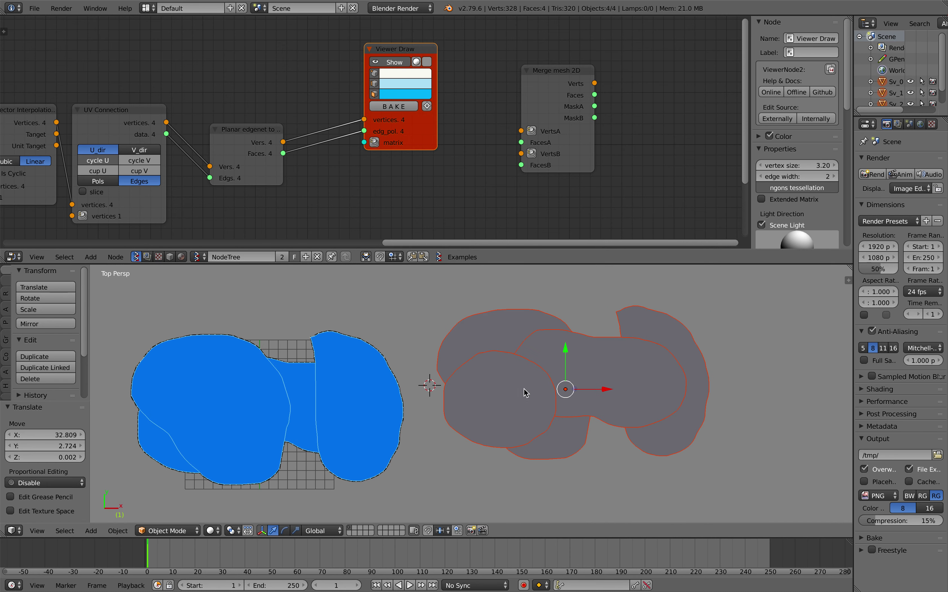
# Step: Move two of the baked shapes apart from the rest, one upward and the rightmost one farther right
pyautogui.click(523, 389)
pyautogui.click(622, 367)
pyautogui.rightClick(607, 349)
pyautogui.press('g')
pyautogui.click(588, 270)
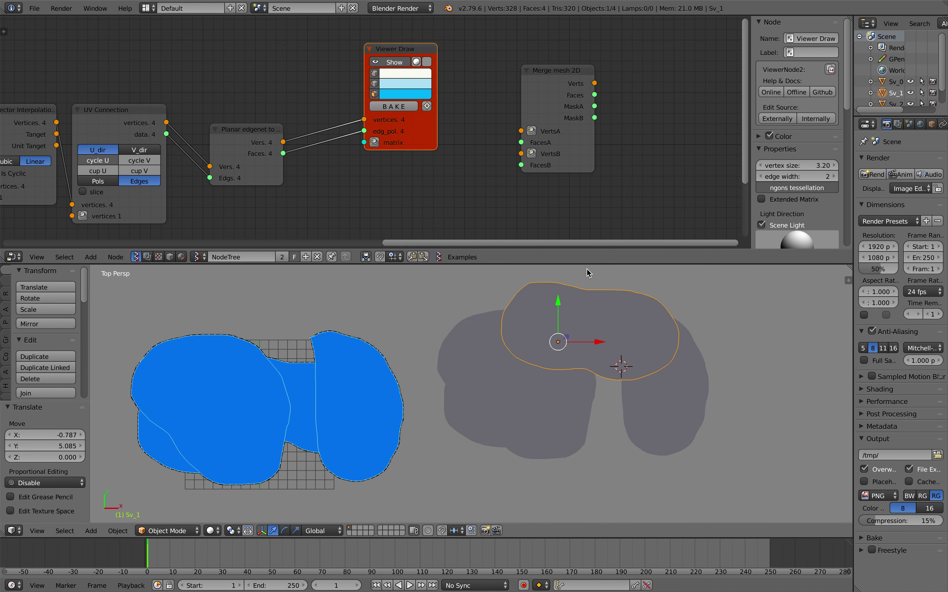
pyautogui.rightClick(679, 355)
pyautogui.press('g')
pyautogui.click(723, 381)
# Step: Delete all the baked mesh objects
pyautogui.press('a')
pyautogui.press('a')
pyautogui.press('x')
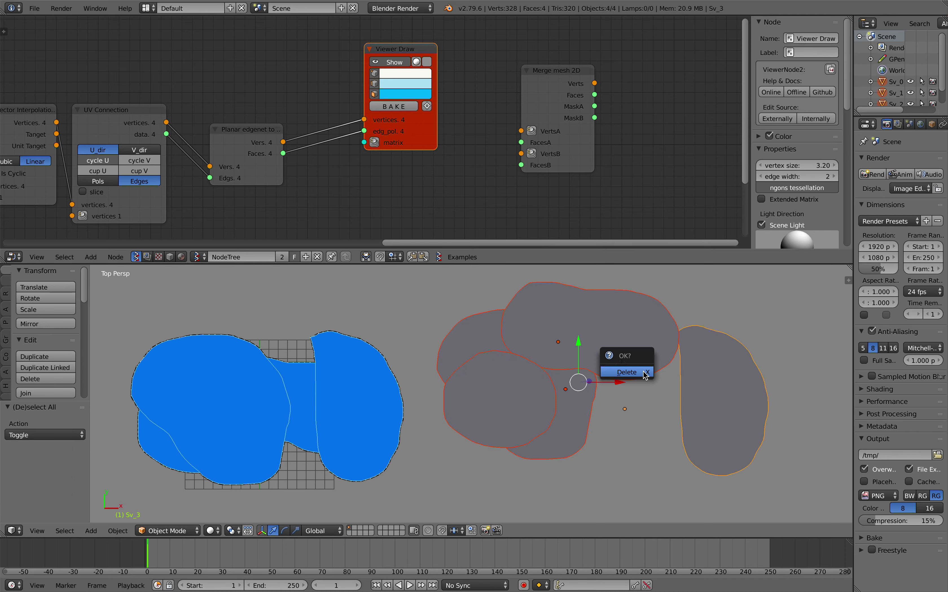
pyautogui.click(642, 371)
# Step: Move the Viewer Draw node up and reposition the Merge mesh 2D node to leave room after the Planar edgenet node
pyautogui.keyDown('shift'); pyautogui.moveTo(469, 332); pyautogui.dragTo(558, 336, button='middle'); pyautogui.keyUp('shift')
pyautogui.moveTo(411, 124); pyautogui.dragTo(370, 88)
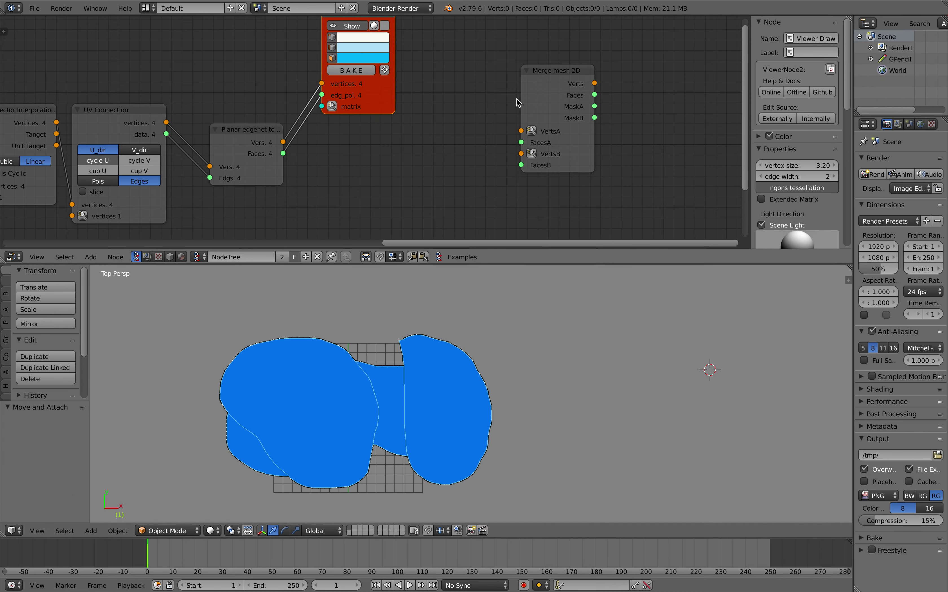
pyautogui.moveTo(523, 103); pyautogui.dragTo(456, 115)
pyautogui.moveTo(456, 114); pyautogui.dragTo(486, 107, button='middle')
pyautogui.moveTo(289, 133); pyautogui.dragTo(276, 131)
pyautogui.moveTo(513, 80); pyautogui.dragTo(558, 89)
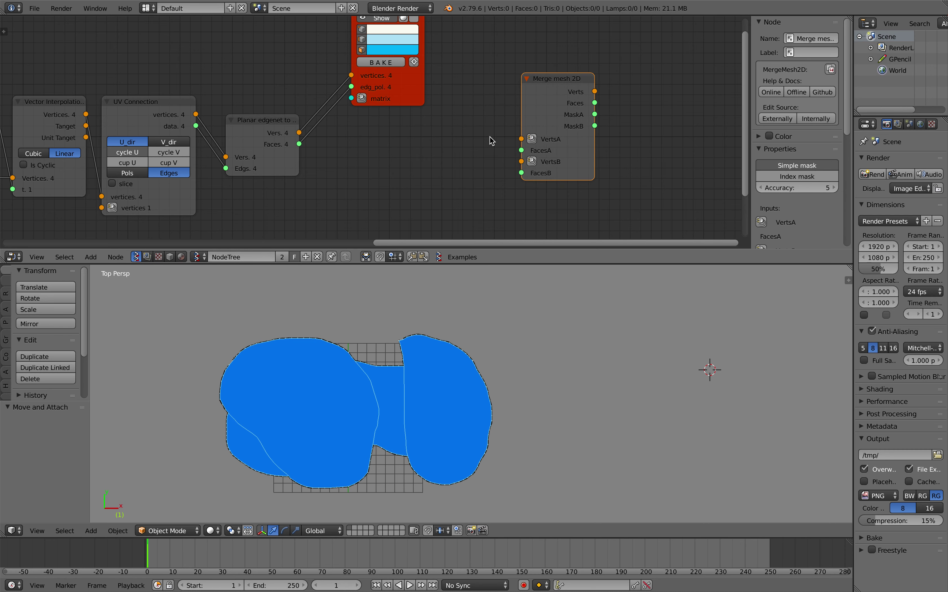
pyautogui.moveTo(454, 118); pyautogui.dragTo(461, 107, button='middle')
pyautogui.hotkey('shift', 'a')
pyautogui.click(391, 134)
pyautogui.write('mesh j')
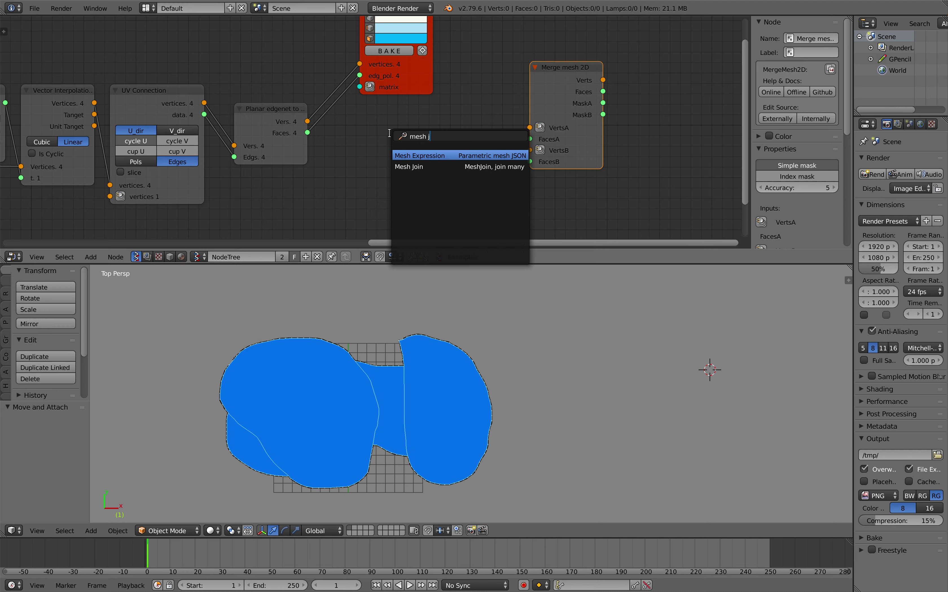
pyautogui.press('Return')
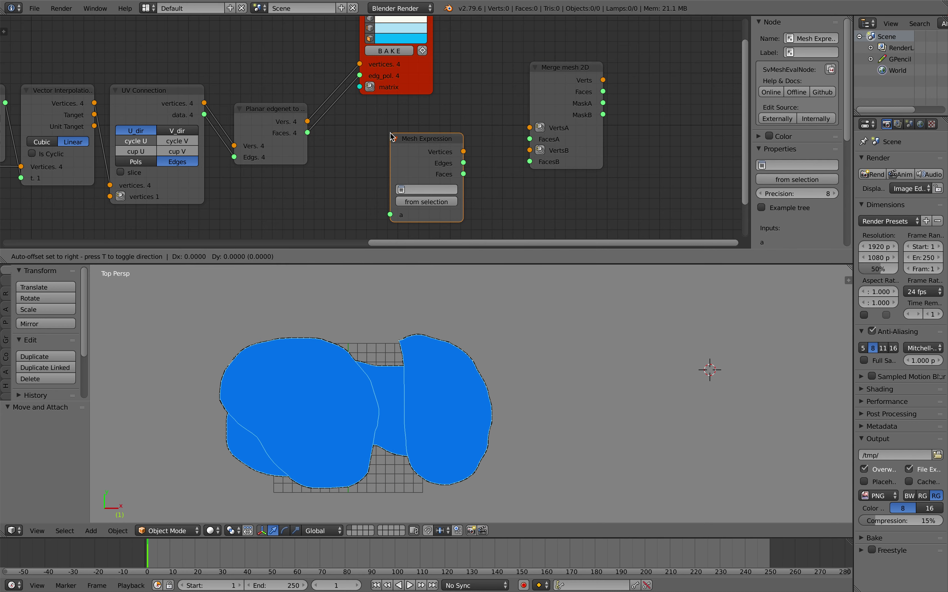
pyautogui.click(389, 133)
pyautogui.press('x')
# Step: Add a Mesh Join node between the Planar edgenet and Merge mesh 2D nodes
pyautogui.hotkey('shift', 'a')
pyautogui.click(389, 133)
pyautogui.write('esh j')
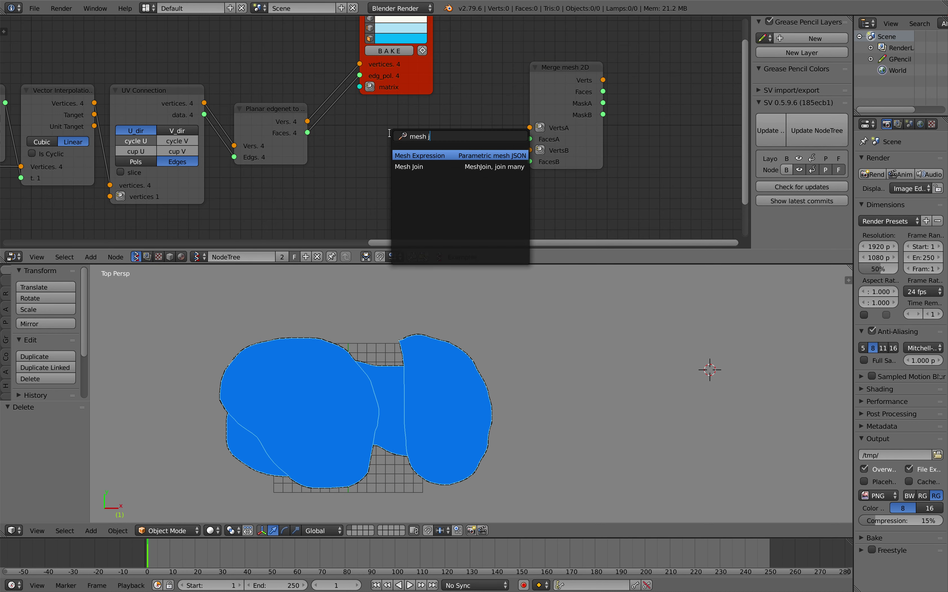
pyautogui.press('Down')
pyautogui.press('Return')
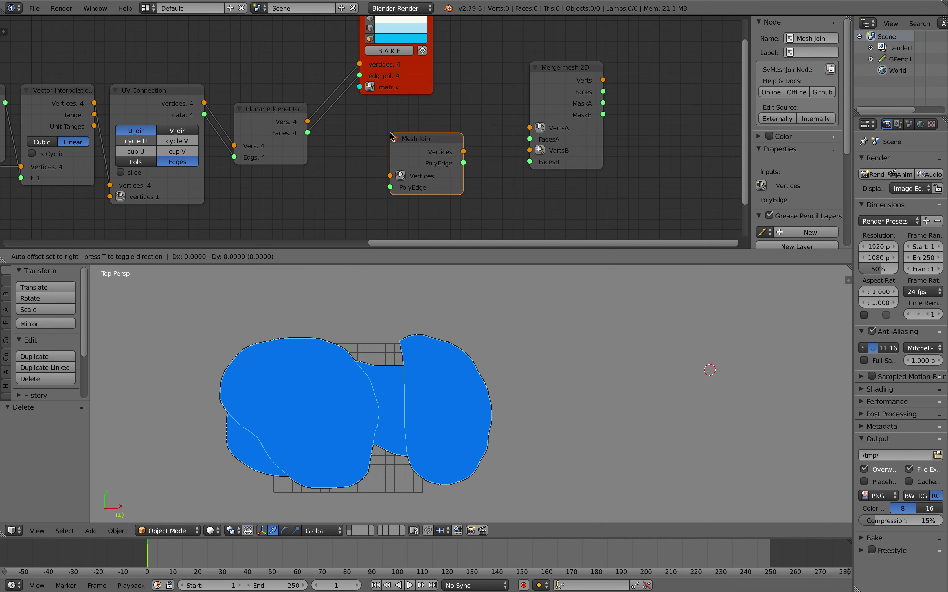
pyautogui.click(390, 132)
# Step: Connect the Planar edgenet outputs to Mesh Join, and Mesh Join's Vertices and PolyEdge outputs to VertsA and FacesA of Merge mesh 2D
pyautogui.moveTo(307, 122); pyautogui.dragTo(389, 188)
pyautogui.moveTo(463, 152); pyautogui.dragTo(531, 128)
pyautogui.moveTo(530, 140); pyautogui.dragTo(464, 163)
pyautogui.moveTo(443, 139); pyautogui.dragTo(414, 117)
pyautogui.moveTo(528, 147); pyautogui.dragTo(481, 129, button='middle')
pyautogui.moveTo(539, 135); pyautogui.dragTo(599, 151)
pyautogui.moveTo(545, 143); pyautogui.dragTo(519, 83, button='middle')
pyautogui.click(529, 88)
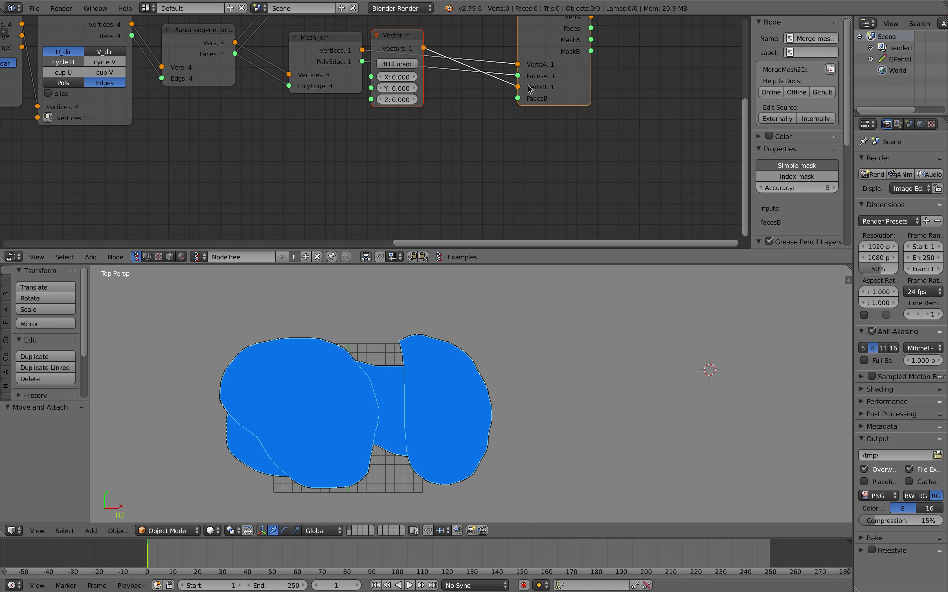
pyautogui.press('x')
# Step: Add a Plane MK2 node and connect its Vertices and Polygons outputs to VertsB and FacesB of Merge mesh 2D
pyautogui.hotkey('alt', 'space')
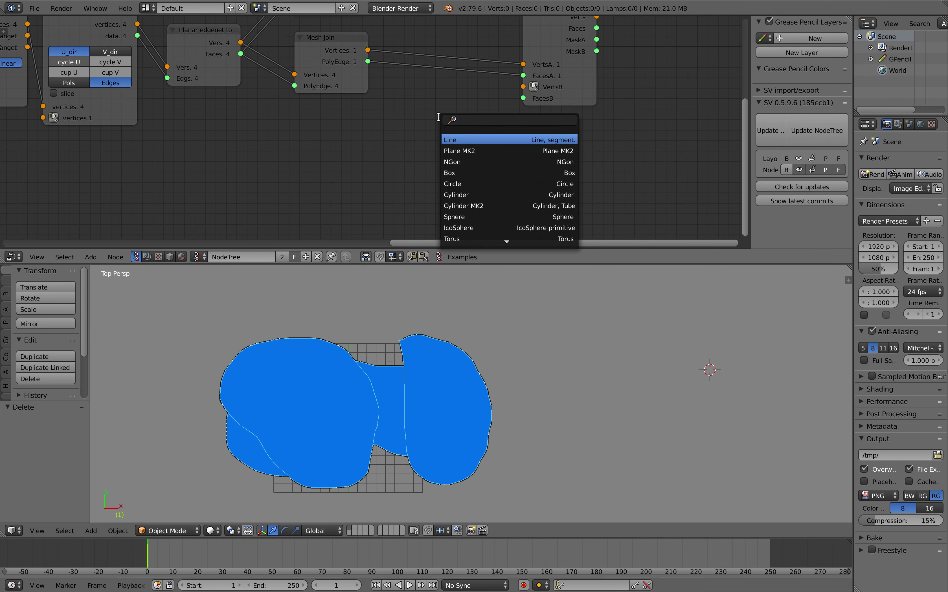
pyautogui.write('plan')
pyautogui.press('Return')
pyautogui.click(397, 88)
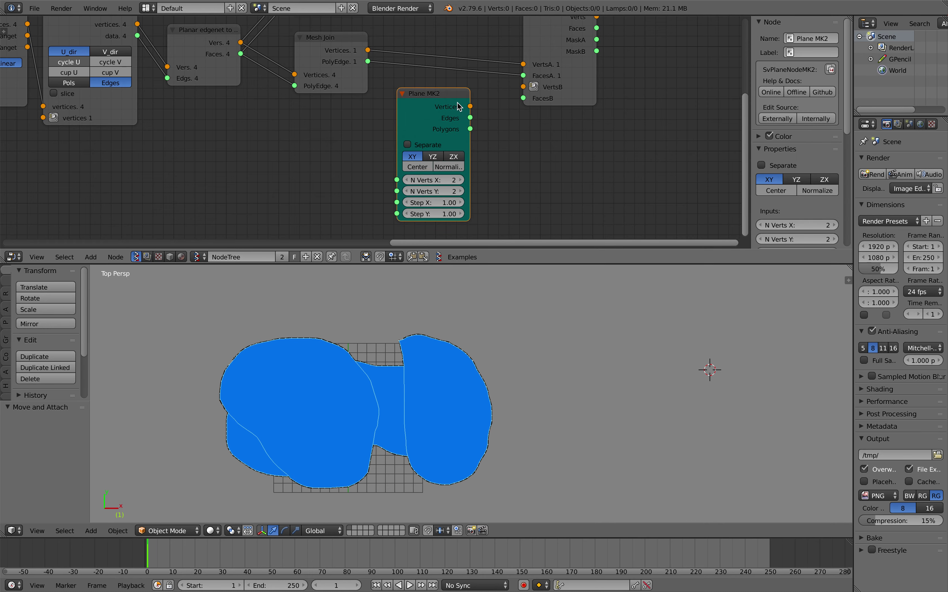
pyautogui.moveTo(470, 106)
pyautogui.mouseDown()
pyautogui.moveTo(523, 87)
pyautogui.moveTo(470, 129)
pyautogui.mouseUp()
pyautogui.moveTo(583, 102); pyautogui.dragTo(457, 173, button='middle')
pyautogui.moveTo(197, 66); pyautogui.dragTo(192, 93, button='middle')
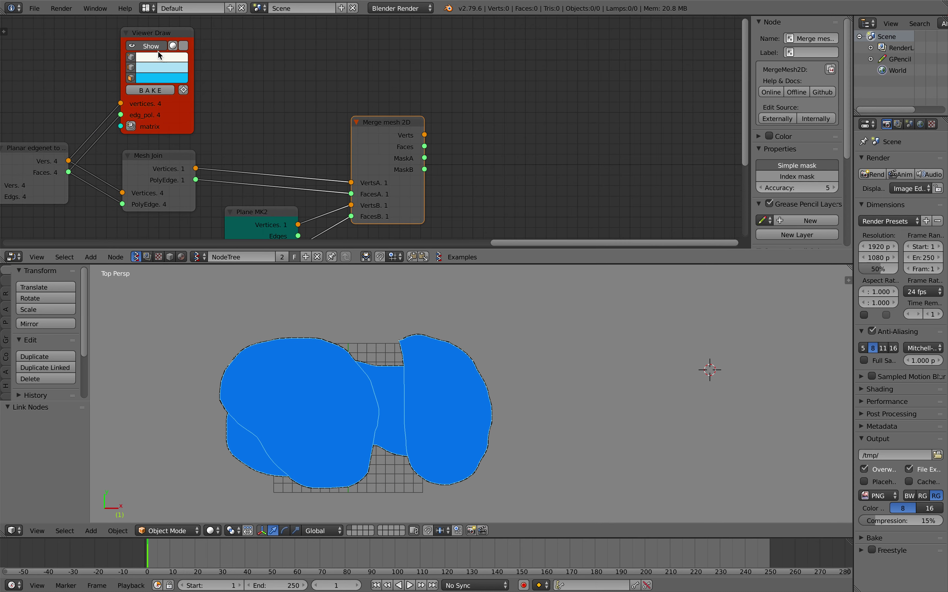
# Step: Hide the first Viewer Draw node's output and add a second Viewer Draw node after Merge mesh 2D
pyautogui.click(152, 47)
pyautogui.hotkey('alt', 'space')
pyautogui.write('view')
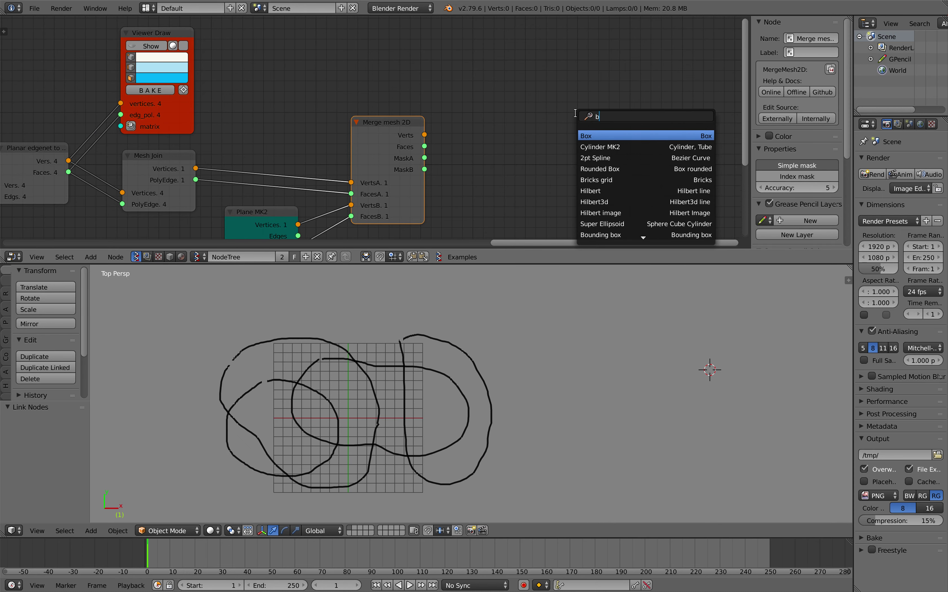
pyautogui.press('Return')
pyautogui.click(468, 74)
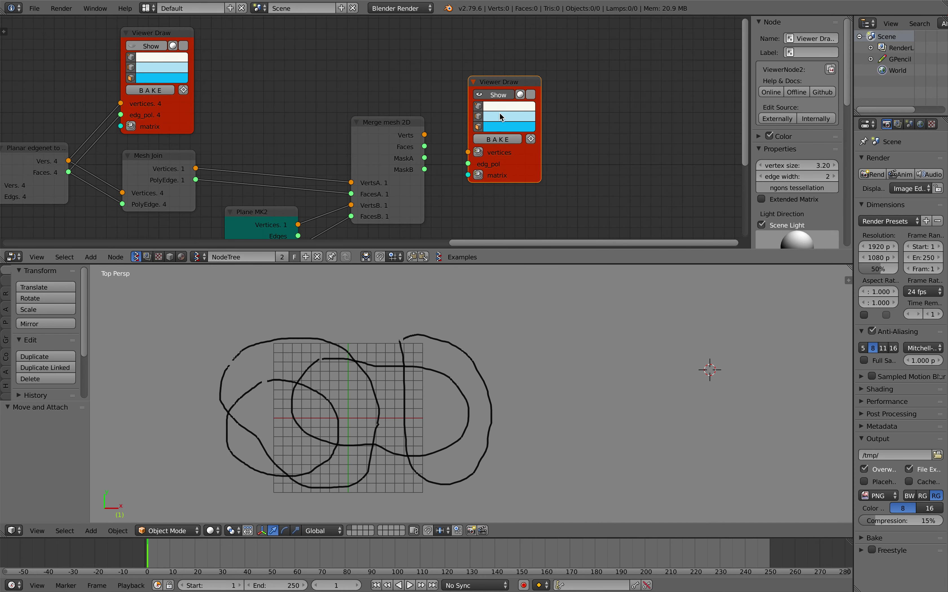
# Step: Set the new Viewer Draw node's face color to pink, about R 0.899, G 0.258, B 0.629
pyautogui.click(500, 125)
pyautogui.click(515, 129)
pyautogui.moveTo(532, 162); pyautogui.dragTo(537, 189)
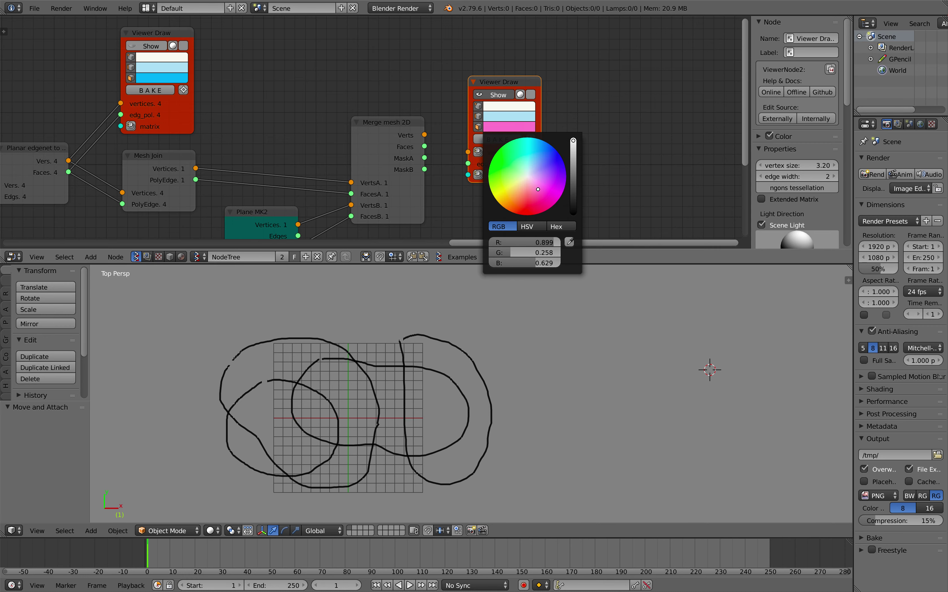
# Step: Connect the Verts and Faces outputs of Merge mesh 2D to the new Viewer Draw's vertices and edg_pol inputs
pyautogui.moveTo(615, 155); pyautogui.dragTo(620, 137, button='middle')
pyautogui.moveTo(429, 116); pyautogui.dragTo(472, 134)
pyautogui.moveTo(472, 145); pyautogui.dragTo(429, 128)
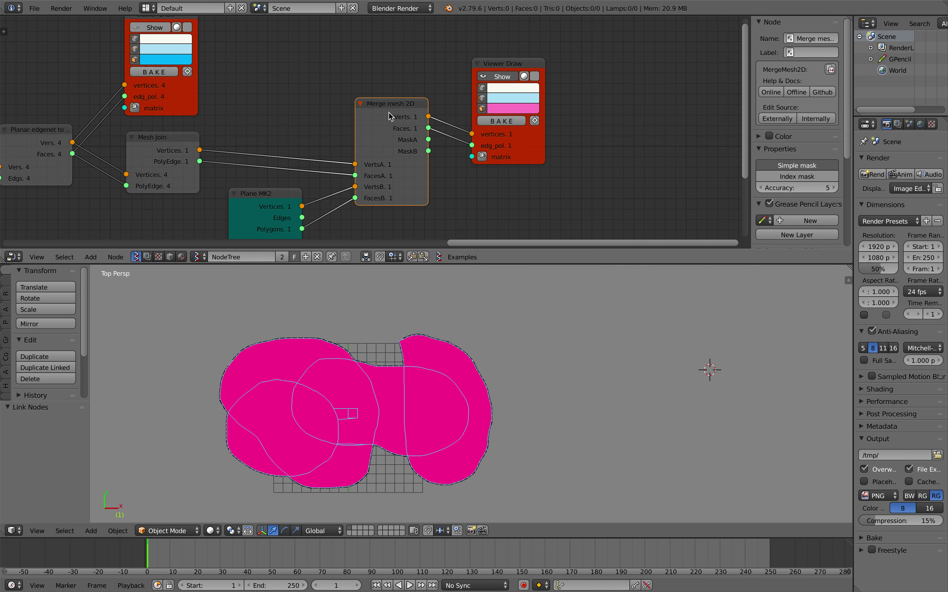
# Step: Save the project over the existing greasepencil_shapecutter_001.blend file
pyautogui.scroll(3, 428, 130)
pyautogui.moveTo(395, 169); pyautogui.dragTo(399, 139, button='middle')
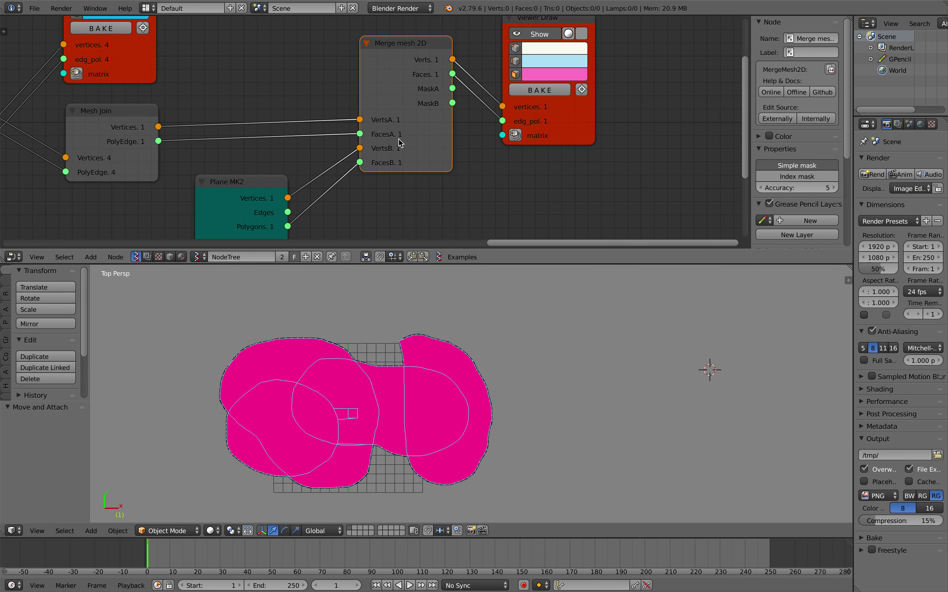
pyautogui.scroll(1, 451, 321)
pyautogui.keyDown('shift'); pyautogui.moveTo(461, 330); pyautogui.dragTo(551, 310, button='middle'); pyautogui.keyUp('shift')
pyautogui.hotkey('ctrl', 's')
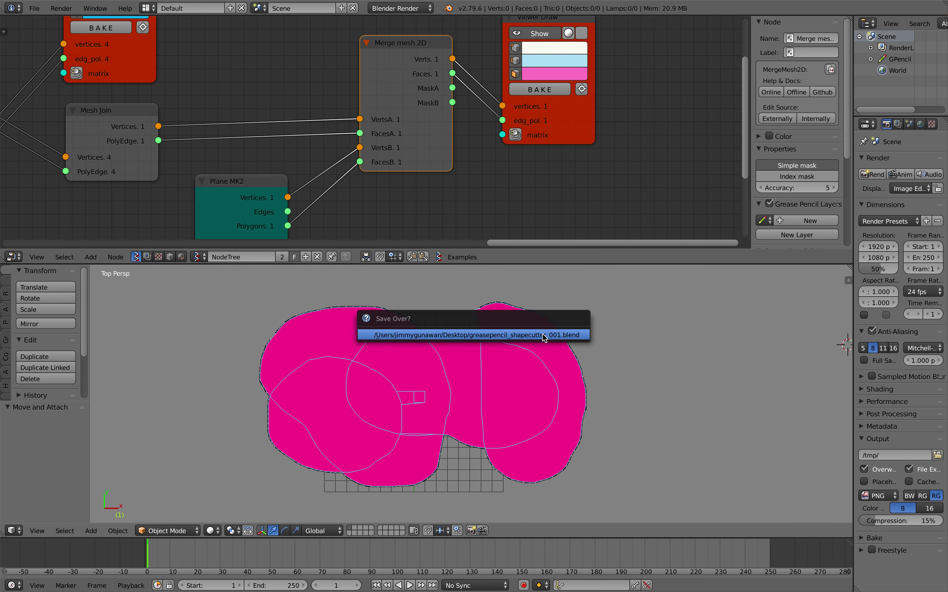
pyautogui.click(544, 335)
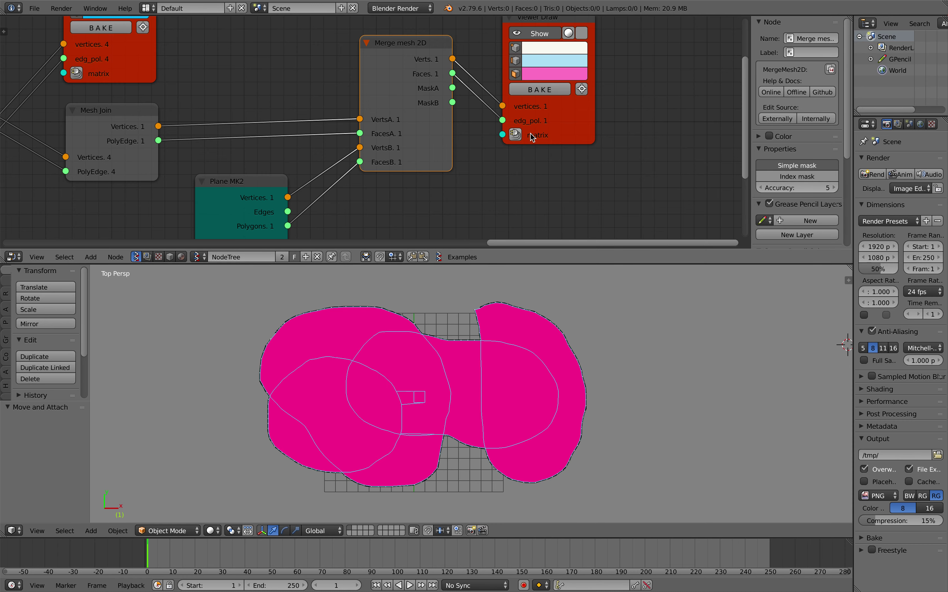
# Step: Shift the new Viewer Draw node slightly right, center the Plane MK2 plane and set its Step X to 28.96
pyautogui.moveTo(566, 120); pyautogui.dragTo(589, 122)
pyautogui.moveTo(384, 157); pyautogui.dragTo(399, 82, button='middle')
pyautogui.moveTo(312, 185); pyautogui.dragTo(321, 150, button='middle')
pyautogui.moveTo(275, 212)
pyautogui.mouseDown()
pyautogui.moveTo(267, 182)
pyautogui.moveTo(271, 209)
pyautogui.mouseUp()
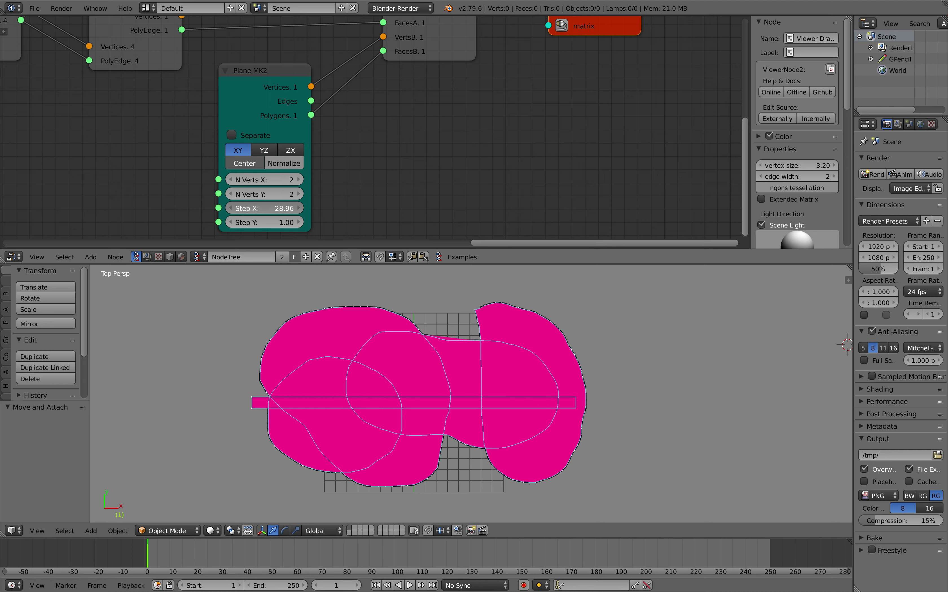
# Step: Enlarge the Plane MK2 plane to Step X 33.34 and Step Y 22.12, and place the node just below Merge mesh 2D
pyautogui.moveTo(262, 209); pyautogui.dragTo(298, 223)
pyautogui.scroll(-1, 455, 355)
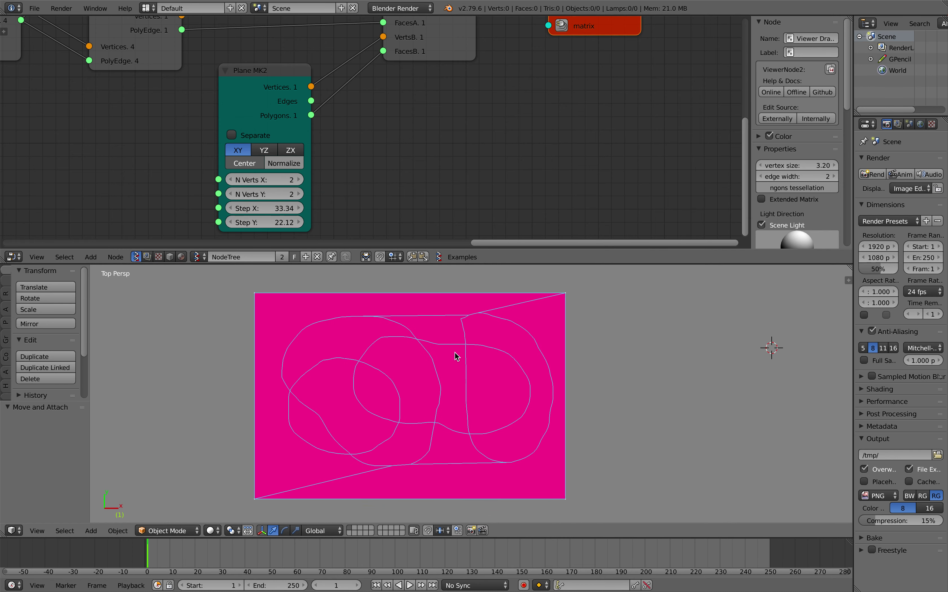
pyautogui.moveTo(255, 90); pyautogui.dragTo(283, 84)
pyautogui.scroll(-2, 283, 83)
pyautogui.moveTo(279, 83); pyautogui.dragTo(276, 148, button='middle')
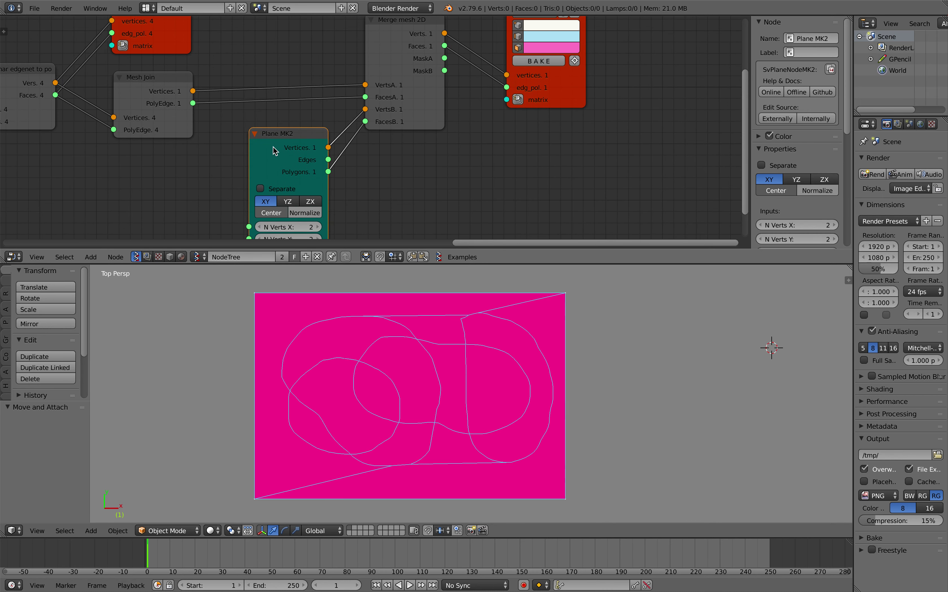
pyautogui.moveTo(276, 147); pyautogui.dragTo(271, 126)
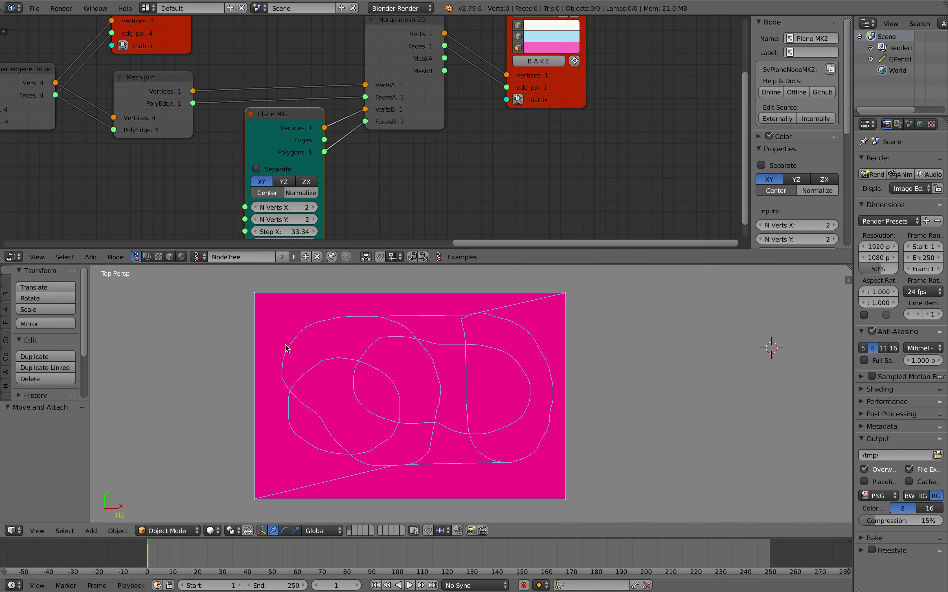
# Step: Save the project over its existing file and set the Plane MK2 node to Step X 31.54 and Step Y 21.64
pyautogui.scroll(-1, 363, 144)
pyautogui.moveTo(363, 144); pyautogui.dragTo(367, 116, button='middle')
pyautogui.hotkey('ctrl', 's')
pyautogui.click(381, 147)
pyautogui.moveTo(299, 197); pyautogui.dragTo(319, 208)
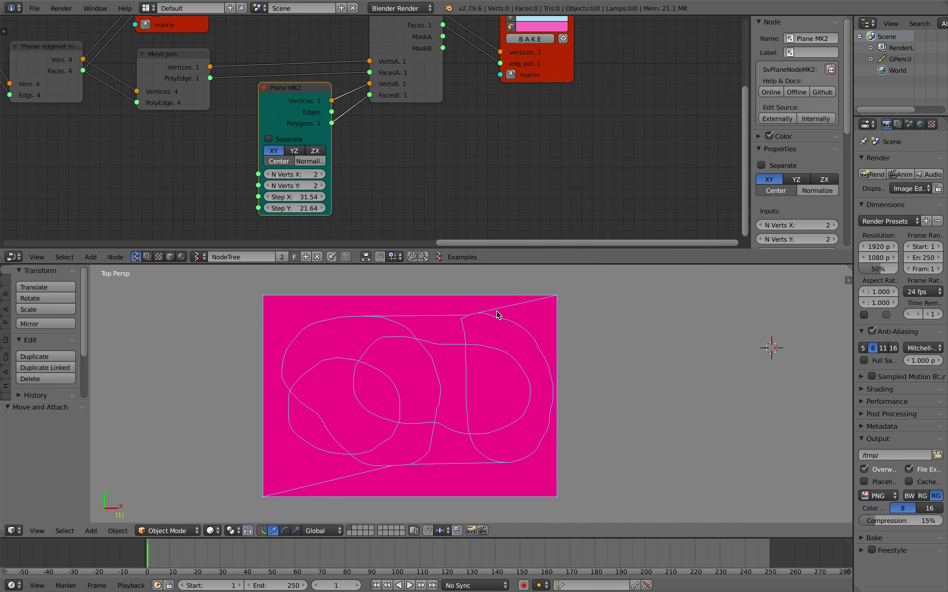
# Step: Bake the merged geometry from the pink Viewer Draw node into a mesh object
pyautogui.keyDown('shift'); pyautogui.moveTo(563, 352); pyautogui.dragTo(529, 359, button='middle'); pyautogui.keyUp('shift')
pyautogui.moveTo(514, 161); pyautogui.dragTo(471, 184, button='middle')
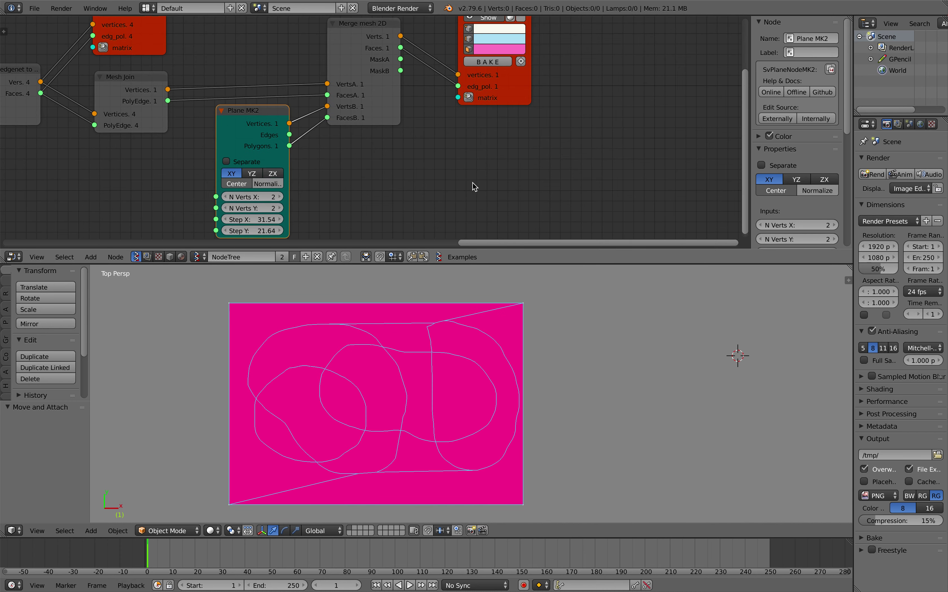
pyautogui.moveTo(465, 143); pyautogui.dragTo(403, 170, button='middle')
pyautogui.moveTo(455, 116); pyautogui.dragTo(474, 97)
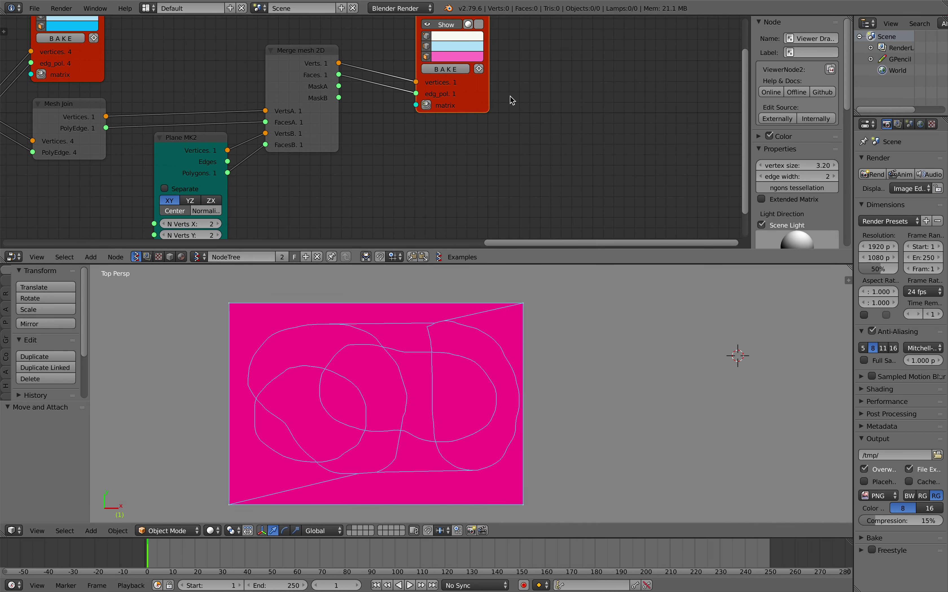
pyautogui.click(461, 71)
# Step: Move the baked mesh beside the pink preview, to about X 37.95 and Y 0.36
pyautogui.press('a')
pyautogui.press('g')
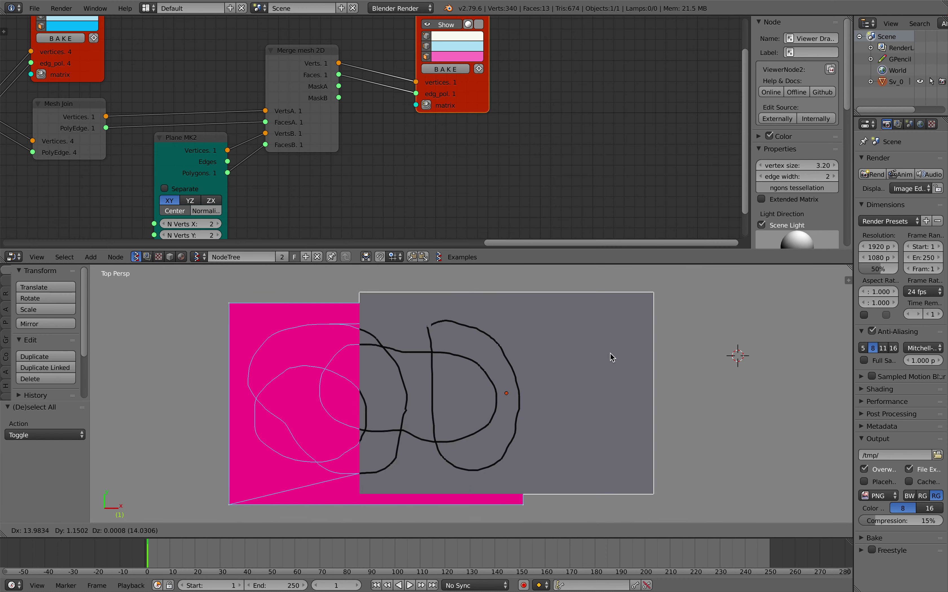
pyautogui.click(781, 361)
pyautogui.keyDown('shift'); pyautogui.moveTo(661, 361); pyautogui.dragTo(534, 350, button='middle'); pyautogui.keyUp('shift')
pyautogui.press('g')
pyautogui.click(584, 349)
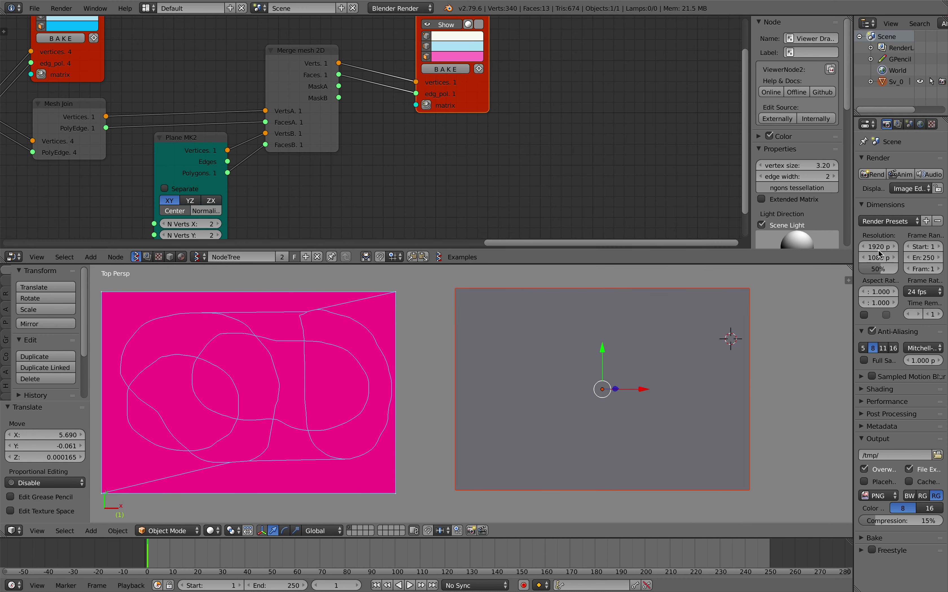
# Step: Widen the properties area and enable Wire display for the baked mesh, keeping Maximum Draw Type at Textured
pyautogui.rightClick(704, 348)
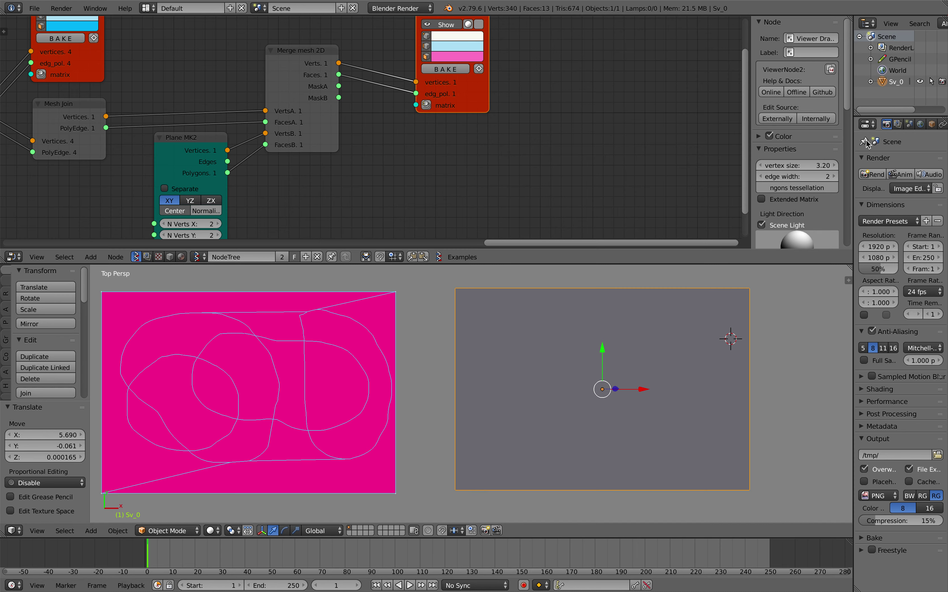
pyautogui.moveTo(853, 88); pyautogui.dragTo(771, 90)
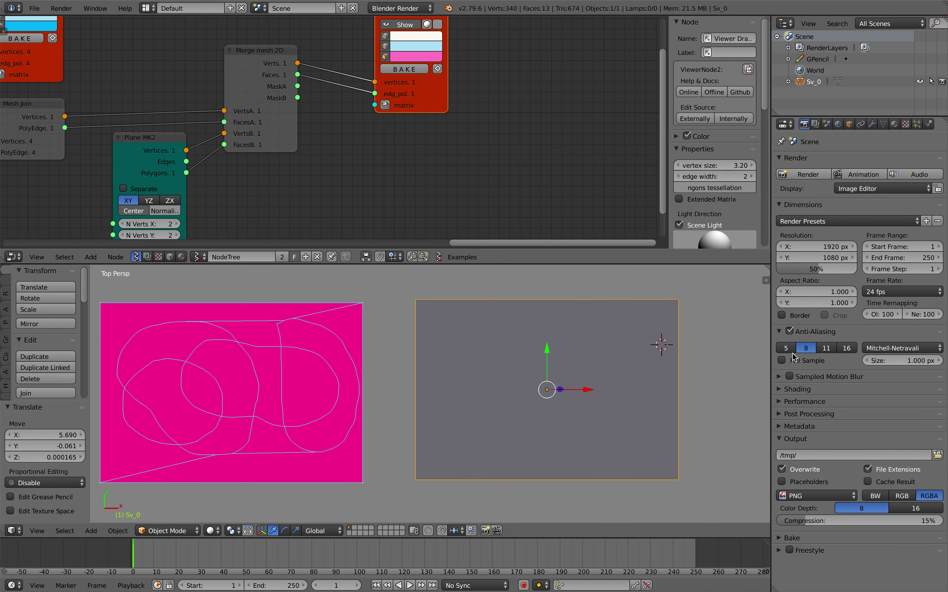
pyautogui.click(849, 124)
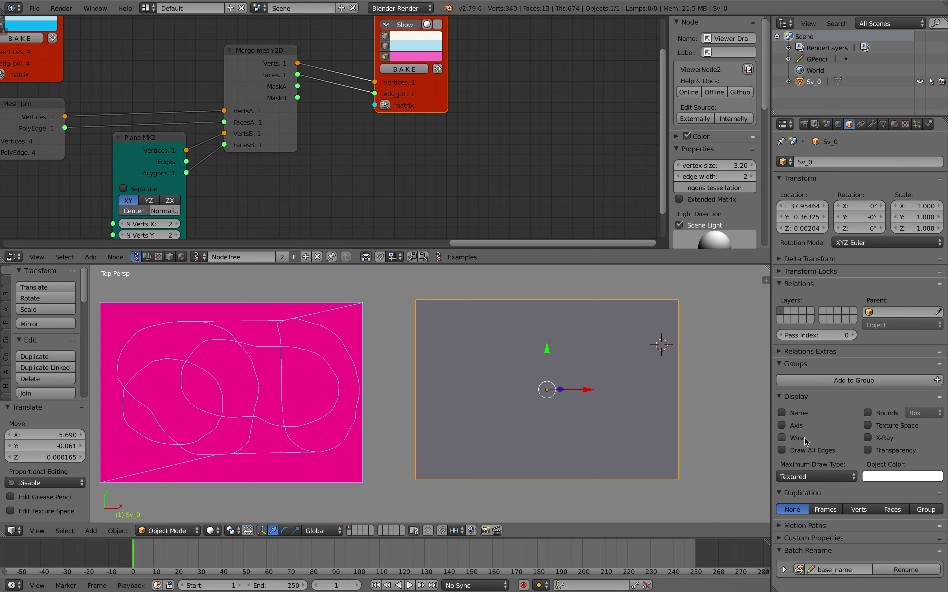
pyautogui.click(781, 438)
pyautogui.click(798, 441)
pyautogui.click(799, 441)
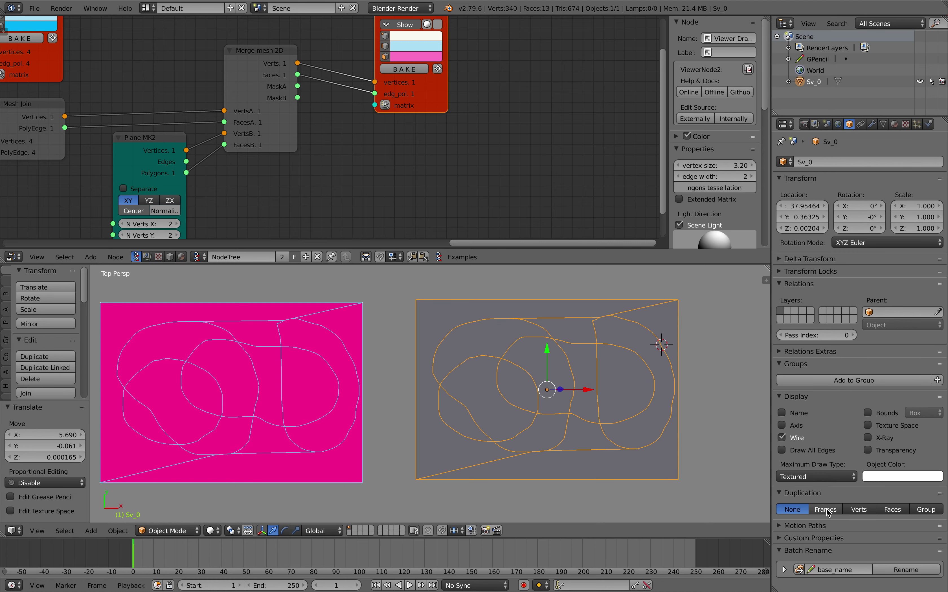
pyautogui.click(816, 477)
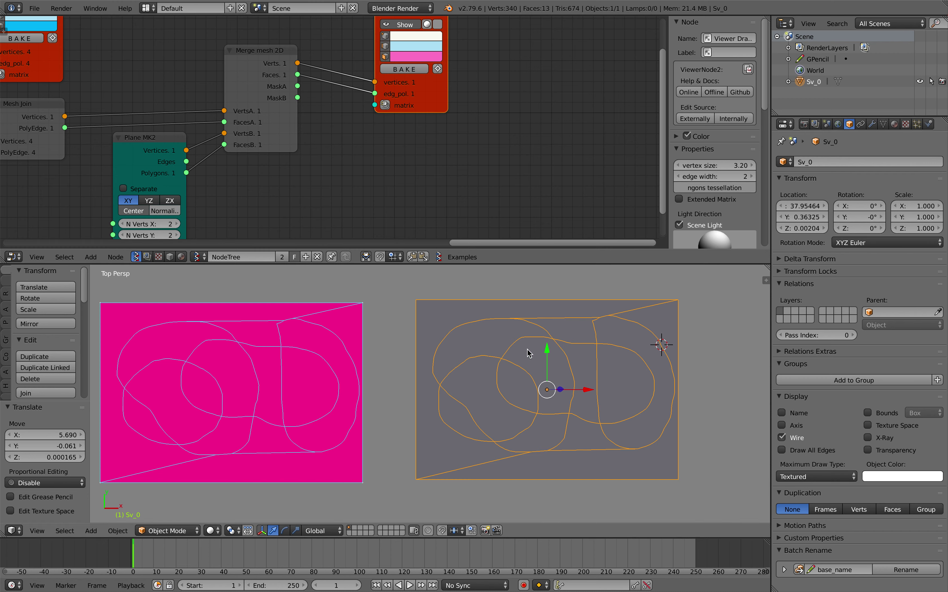
# Step: Delete the baked mesh and save the project over greasepencil_shapecutter_001.blend
pyautogui.keyDown('shift'); pyautogui.moveTo(529, 353); pyautogui.dragTo(559, 357, button='middle'); pyautogui.keyUp('shift')
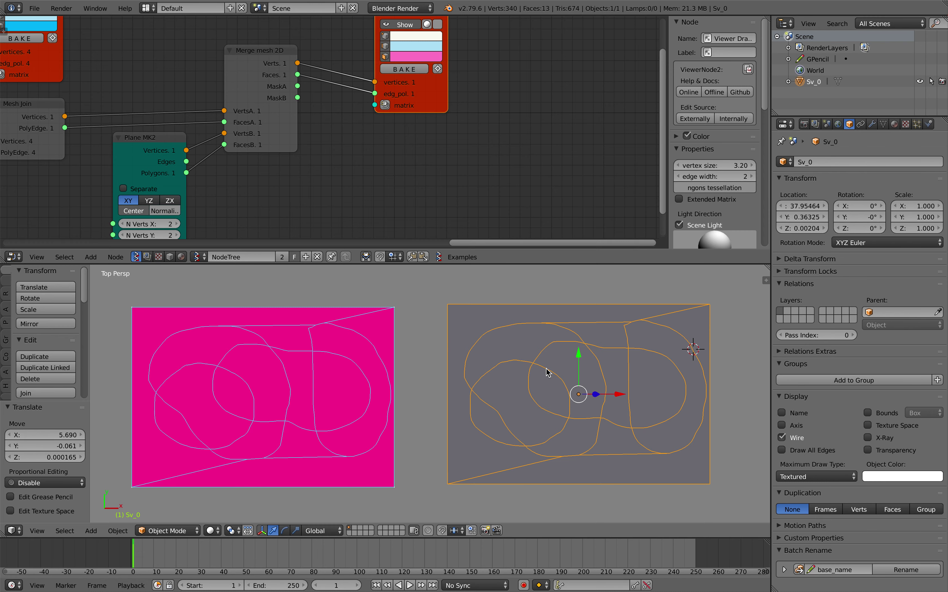
pyautogui.press('x')
pyautogui.click(602, 376)
pyautogui.hotkey('ctrl', 's')
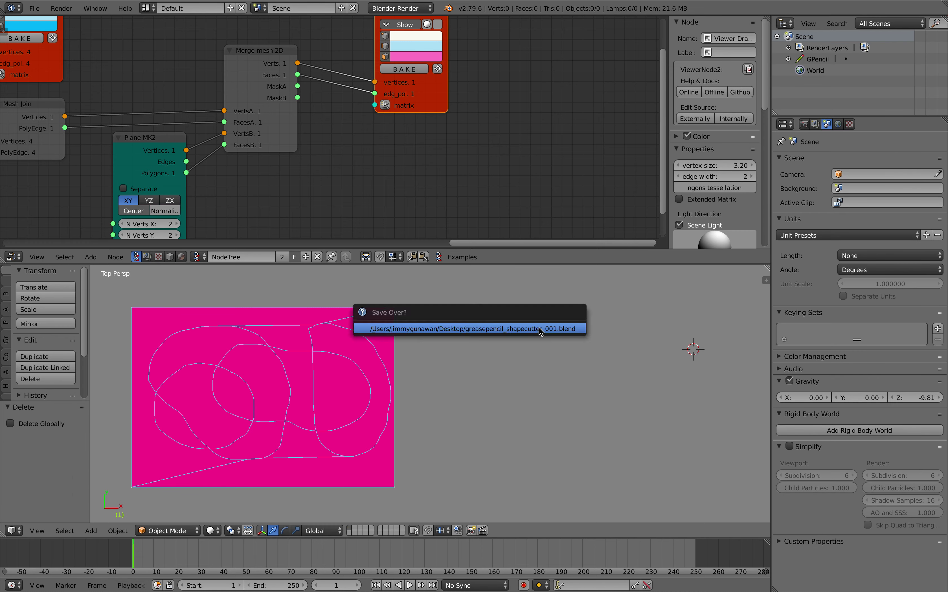
pyautogui.click(537, 329)
# Step: Move the pink Viewer Draw node aside and add a Polygon Boom node between it and Merge mesh 2D
pyautogui.press('g')
pyautogui.click(609, 101)
pyautogui.hotkey('shift', 'a')
pyautogui.click(375, 120)
pyautogui.write('polygon b')
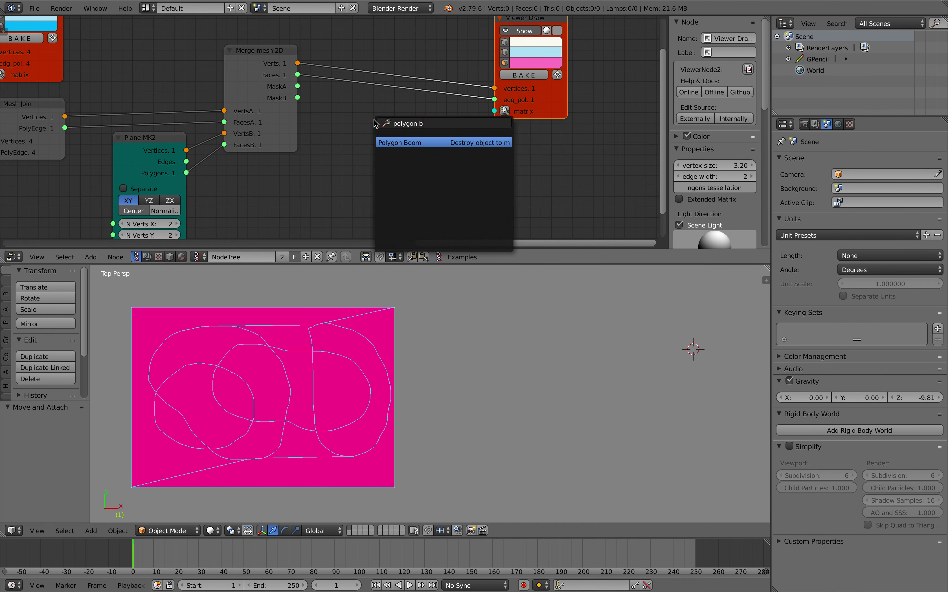
pyautogui.press('Return')
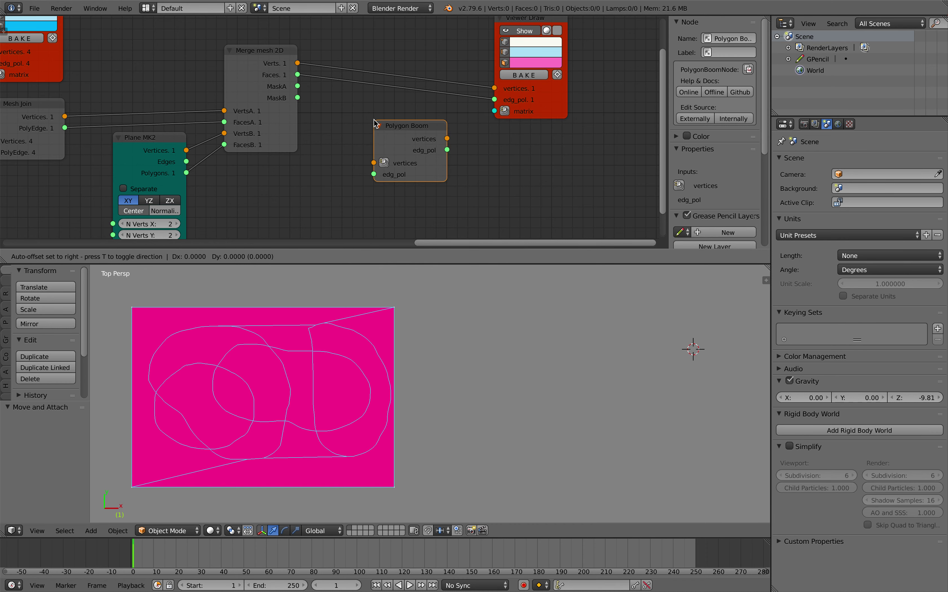
pyautogui.click(398, 83)
# Step: Route Merge mesh 2D's Verts and Faces through Polygon Boom into the pink Viewer Draw's vertices and edg_pol inputs
pyautogui.moveTo(298, 75); pyautogui.dragTo(363, 111)
pyautogui.moveTo(436, 87); pyautogui.dragTo(493, 101)
pyautogui.moveTo(536, 104); pyautogui.dragTo(505, 110)
# Step: Save the node setup with Polygon Boom over the existing greasepencil_shapecutter_001.blend file
pyautogui.scroll(-9, 382, 170)
pyautogui.moveTo(408, 150)
pyautogui.mouseDown(button='middle')
pyautogui.moveTo(497, 149)
pyautogui.moveTo(392, 126)
pyautogui.mouseUp(button='middle')
pyautogui.hotkey('ctrl', 's')
pyautogui.click(463, 137)
pyautogui.scroll(2, 392, 125)
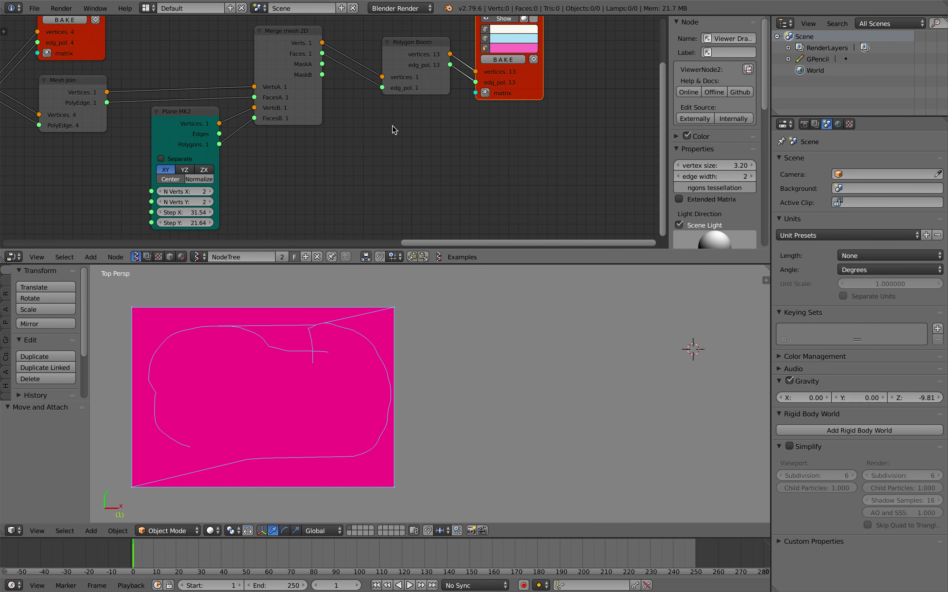
# Step: Hide the node editor's properties sidebar and space Polygon Boom evenly between Merge mesh 2D and the pink Viewer Draw
pyautogui.moveTo(517, 78); pyautogui.dragTo(522, 80)
pyautogui.moveTo(527, 84); pyautogui.dragTo(507, 124, button='middle')
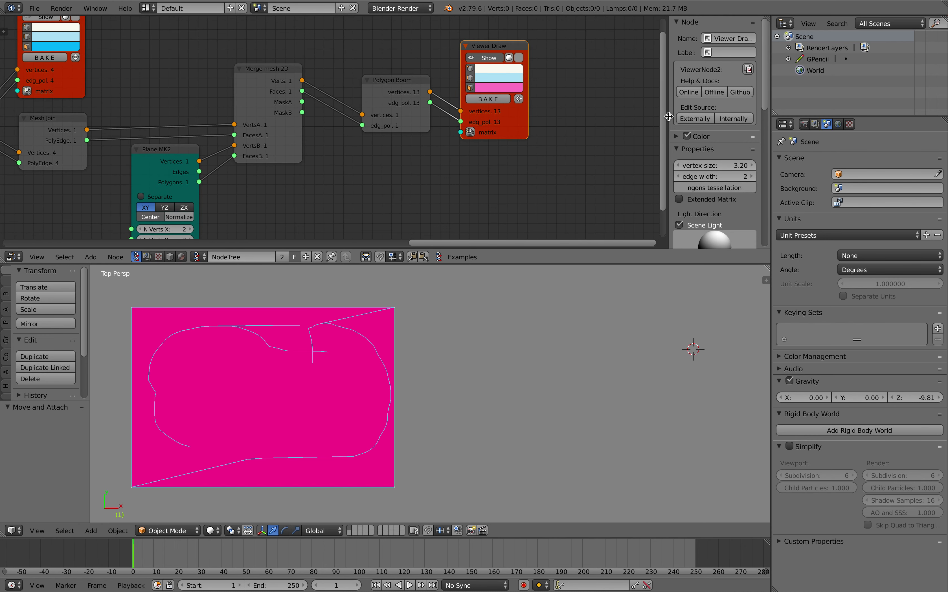
pyautogui.moveTo(669, 116); pyautogui.dragTo(756, 118)
pyautogui.scroll(1, 557, 129)
pyautogui.moveTo(508, 118); pyautogui.dragTo(529, 128, button='middle')
pyautogui.moveTo(487, 132); pyautogui.dragTo(478, 126)
pyautogui.moveTo(495, 143); pyautogui.dragTo(489, 139, button='middle')
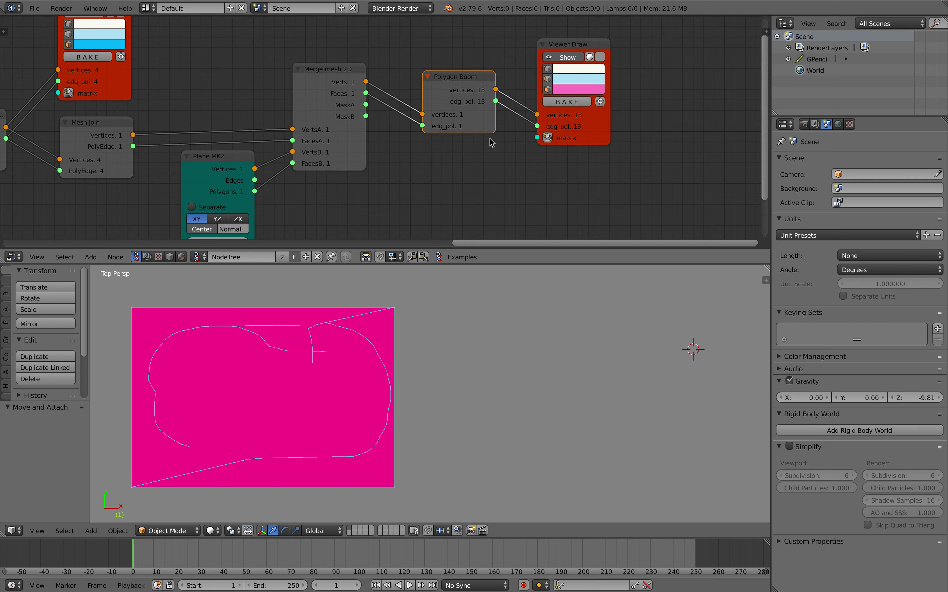
# Step: Bake the split polygons from the pink Viewer Draw and move all the baked pieces 45.611 along X
pyautogui.click(565, 103)
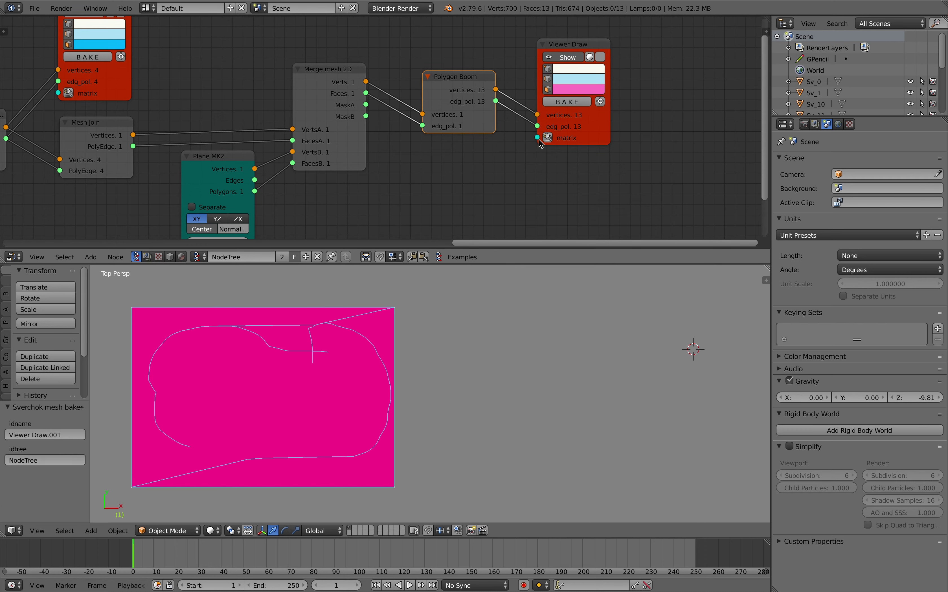
pyautogui.scroll(-3, 386, 353)
pyautogui.press('a')
pyautogui.press('g')
pyautogui.press('x')
pyautogui.click(623, 369)
pyautogui.scroll(1, 535, 364)
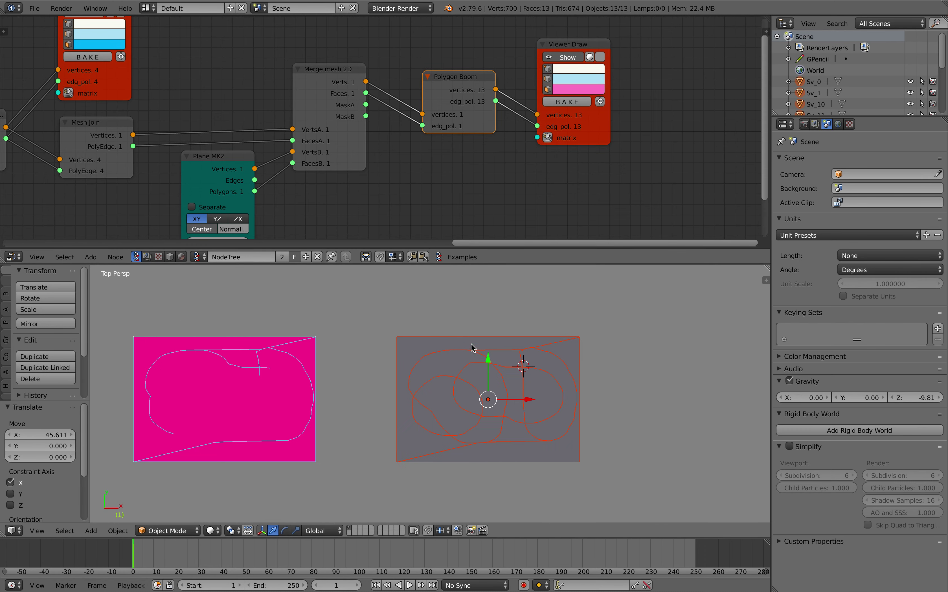
# Step: Pull the baked pieces apart one by one, leaving gaps between the corner pieces and the inner shapes
pyautogui.click(452, 345)
pyautogui.moveTo(450, 352); pyautogui.dragTo(409, 317)
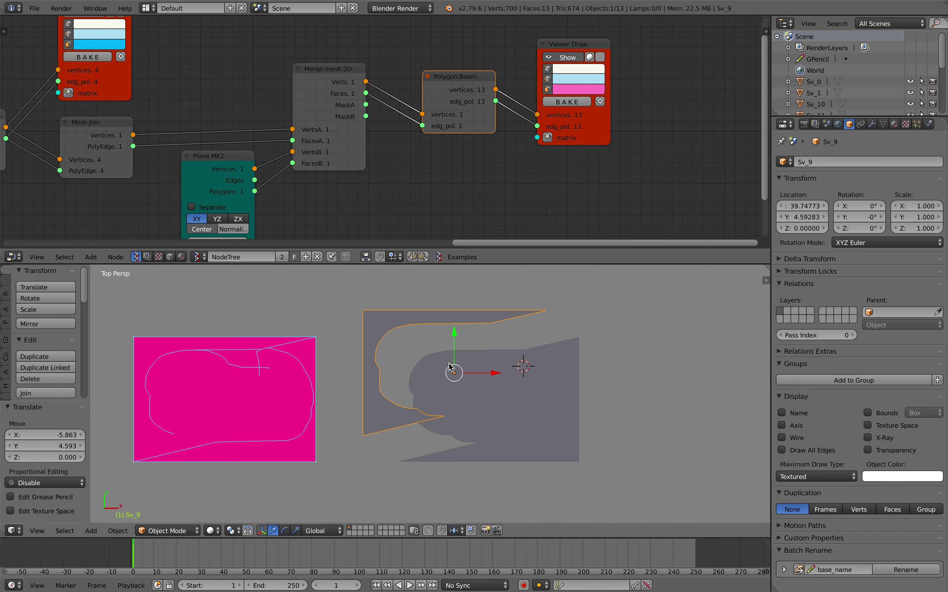
pyautogui.moveTo(446, 356); pyautogui.dragTo(431, 332, button='right')
pyautogui.moveTo(364, 330)
pyautogui.mouseDown(button='right')
pyautogui.moveTo(362, 345)
pyautogui.moveTo(355, 340)
pyautogui.mouseUp(button='right')
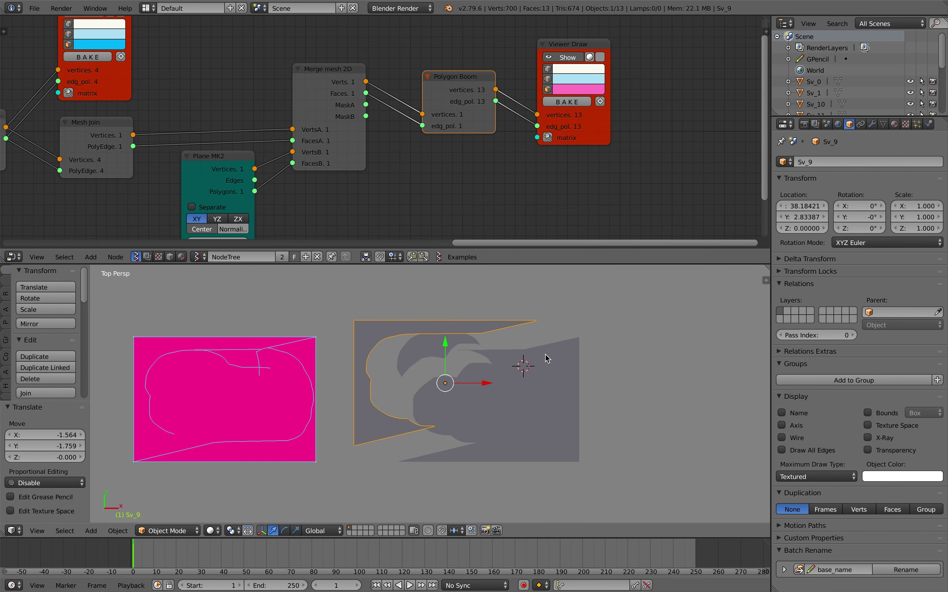
pyautogui.moveTo(567, 357); pyautogui.dragTo(583, 392, button='right')
pyautogui.moveTo(523, 374); pyautogui.dragTo(563, 397, button='right')
pyautogui.moveTo(511, 354); pyautogui.dragTo(526, 342, button='right')
pyautogui.moveTo(512, 383); pyautogui.dragTo(483, 384, button='right')
pyautogui.moveTo(453, 396); pyautogui.dragTo(437, 379, button='right')
pyautogui.moveTo(438, 382); pyautogui.dragTo(433, 394)
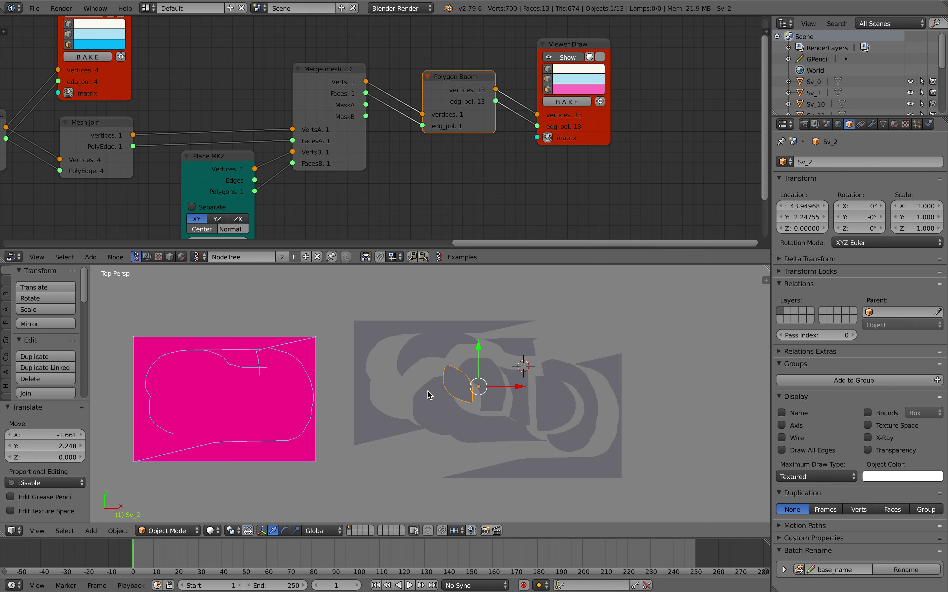
pyautogui.moveTo(428, 416); pyautogui.dragTo(402, 403, button='right')
pyautogui.moveTo(465, 436); pyautogui.dragTo(434, 448, button='right')
pyautogui.moveTo(505, 437); pyautogui.dragTo(492, 455, button='right')
pyautogui.moveTo(520, 398); pyautogui.dragTo(640, 371, button='right')
# Step: View the pieces in perspective and add a Solidify modifier with thickness 3.5360 to the large right-hand corner piece
pyautogui.moveTo(598, 435); pyautogui.dragTo(534, 390, button='middle')
pyautogui.press('a')
pyautogui.rightClick(644, 407)
pyautogui.moveTo(645, 407); pyautogui.dragTo(627, 421, button='middle')
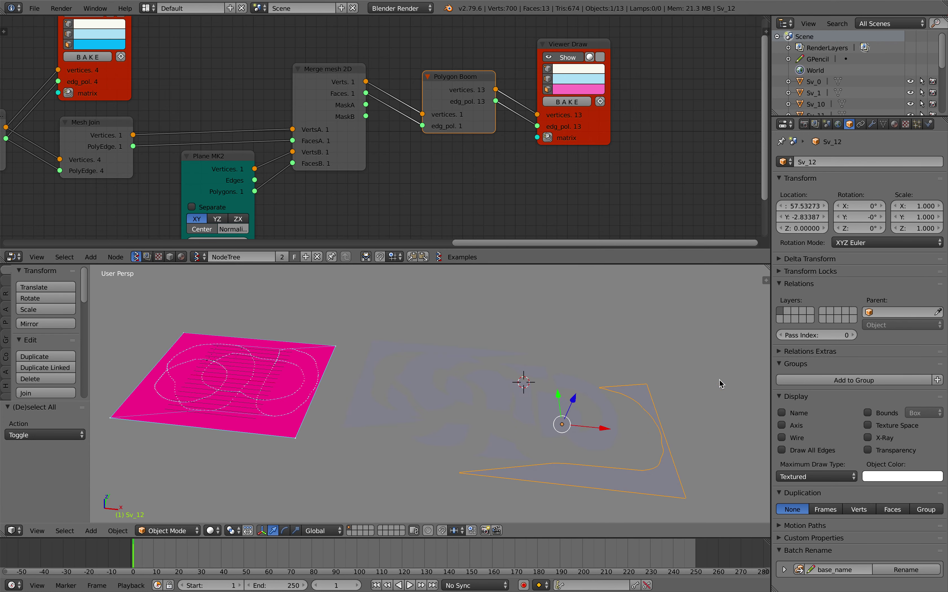
pyautogui.moveTo(628, 340); pyautogui.dragTo(644, 328, button='middle')
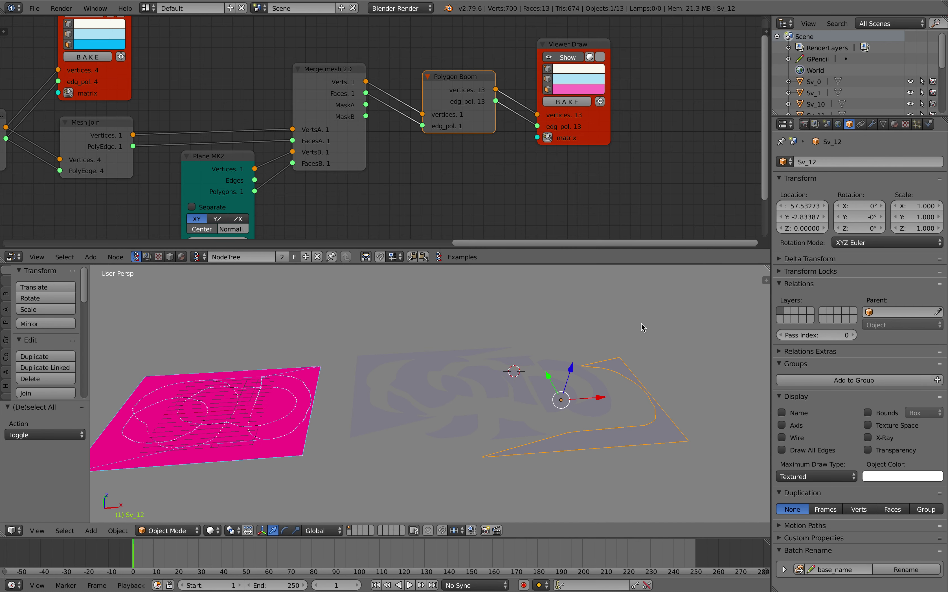
pyautogui.click(873, 124)
pyautogui.click(842, 162)
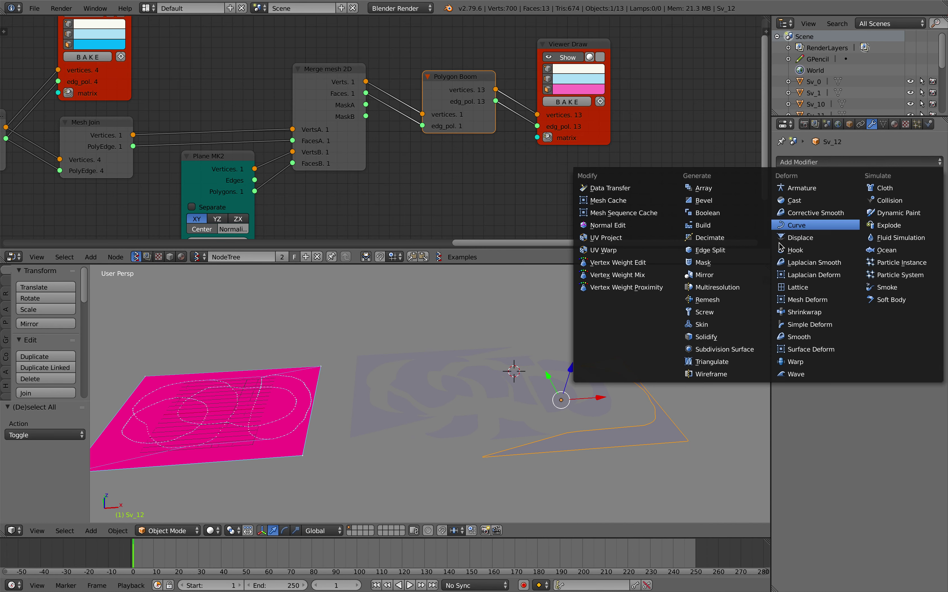
pyautogui.click(725, 338)
pyautogui.moveTo(813, 212); pyautogui.dragTo(876, 221)
pyautogui.press('Escape')
pyautogui.moveTo(814, 216); pyautogui.dragTo(843, 216)
# Step: Select all baked pieces and link the corner piece's modifiers to them so they share its Solidify thickness
pyautogui.moveTo(591, 391); pyautogui.dragTo(630, 384, button='middle')
pyautogui.press('a')
pyautogui.press('a')
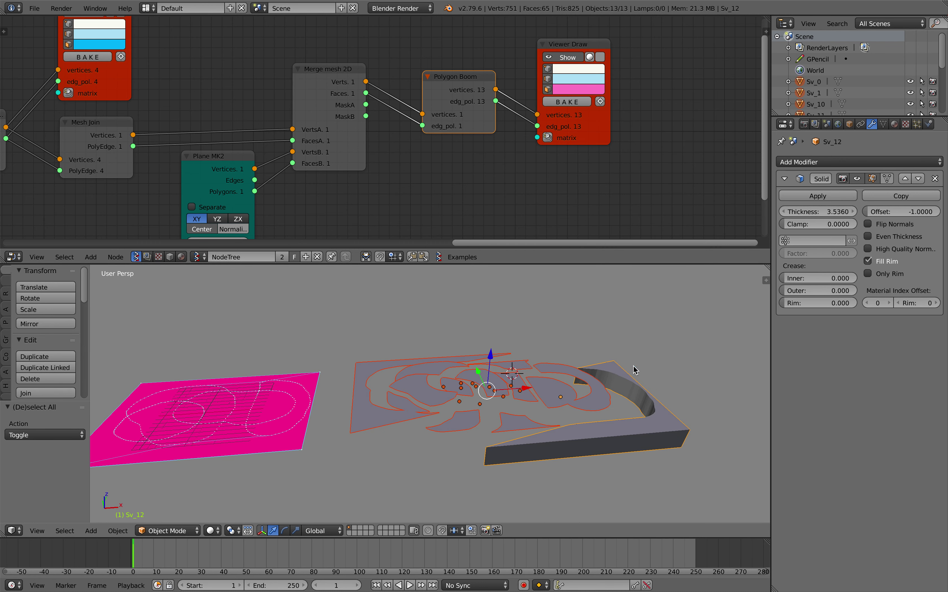
pyautogui.hotkey('ctrl', 'l')
pyautogui.moveTo(647, 364)
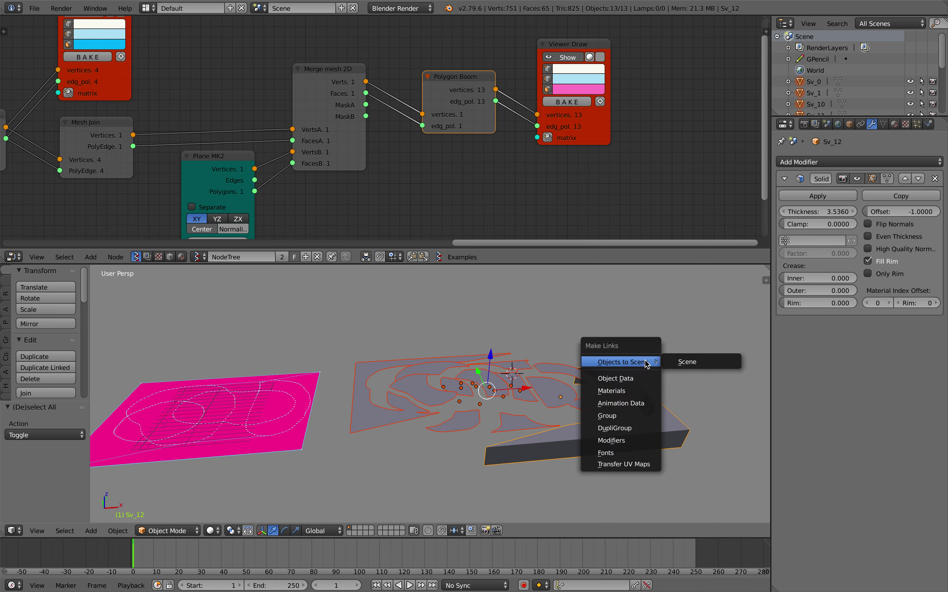
pyautogui.click(614, 441)
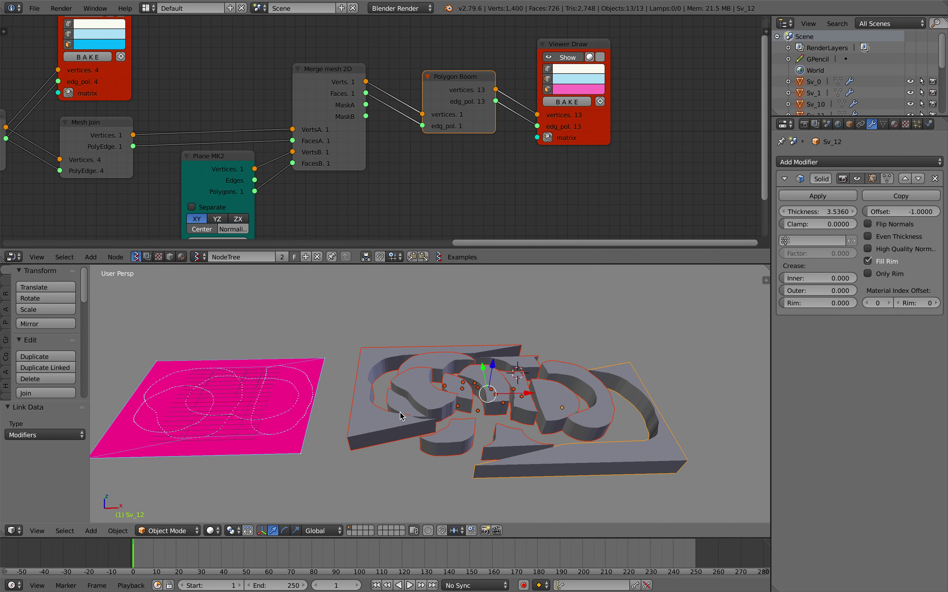
pyautogui.rightClick(412, 396)
pyautogui.rightClick(487, 386)
pyautogui.moveTo(487, 386); pyautogui.dragTo(446, 380, button='middle')
pyautogui.rightClick(572, 415)
pyautogui.moveTo(572, 415)
pyautogui.mouseDown(button='middle')
pyautogui.moveTo(588, 360)
pyautogui.moveTo(571, 407)
pyautogui.mouseUp(button='middle')
# Step: Delete all the baked pieces and save the project over its existing file
pyautogui.press('x')
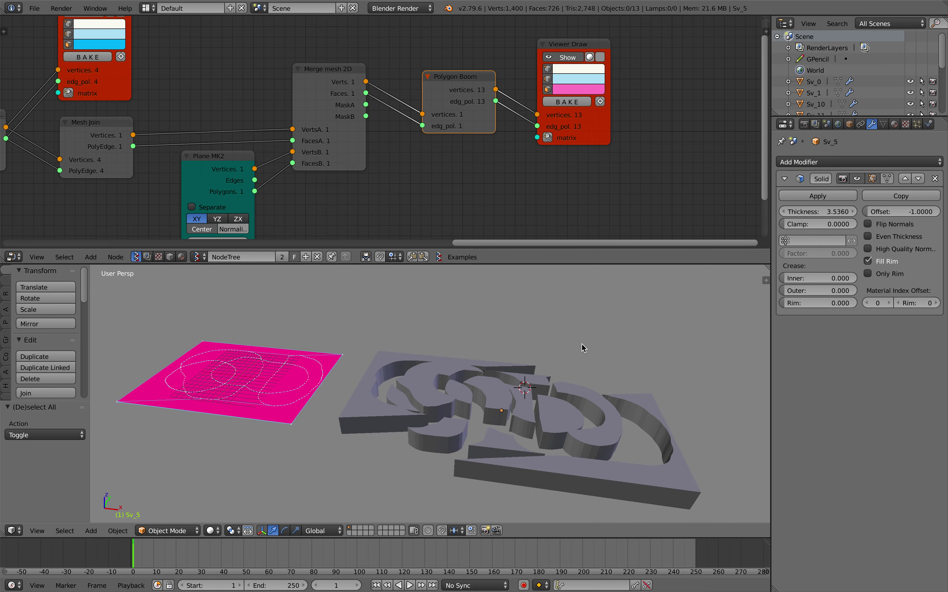
pyautogui.press('a')
pyautogui.press('x')
pyautogui.click(582, 346)
pyautogui.scroll(2, 475, 334)
pyautogui.keyDown('shift'); pyautogui.moveTo(333, 335); pyautogui.dragTo(511, 394, button='middle'); pyautogui.keyUp('shift')
pyautogui.hotkey('ctrl', 's')
pyautogui.click(510, 393)
# Step: Move the pink Viewer Draw node farther right of Polygon Boom to make room for another node
pyautogui.scroll(-4, 378, 128)
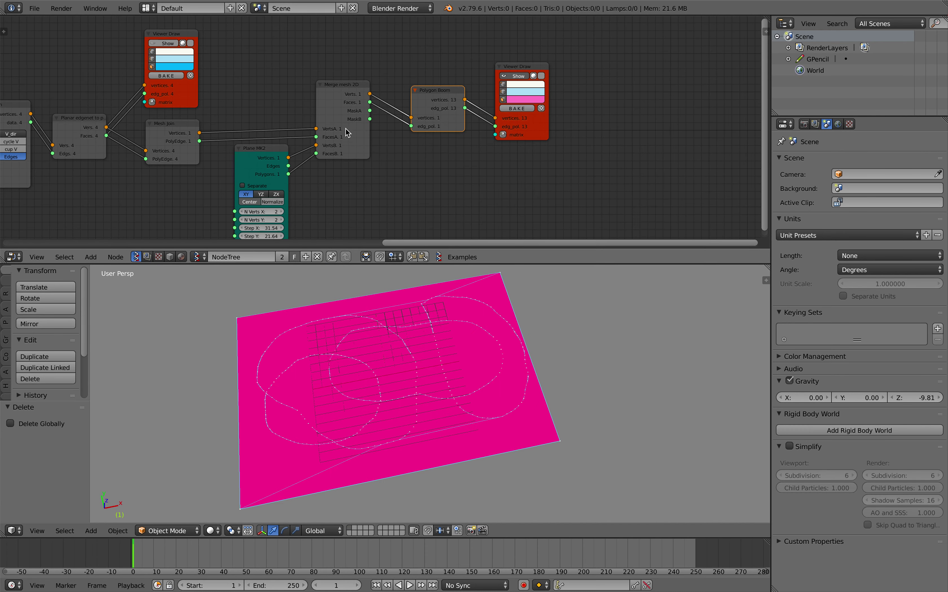
pyautogui.scroll(2, 163, 119)
pyautogui.moveTo(159, 45)
pyautogui.mouseDown(button='middle')
pyautogui.moveTo(163, 118)
pyautogui.moveTo(188, 96)
pyautogui.mouseUp(button='middle')
pyautogui.click(188, 97)
pyautogui.click(187, 96)
pyautogui.moveTo(369, 111); pyautogui.dragTo(337, 97, button='middle')
pyautogui.moveTo(558, 143); pyautogui.dragTo(504, 122, button='middle')
pyautogui.moveTo(550, 148); pyautogui.dragTo(615, 125)
pyautogui.moveTo(540, 149); pyautogui.dragTo(385, 144, button='middle')
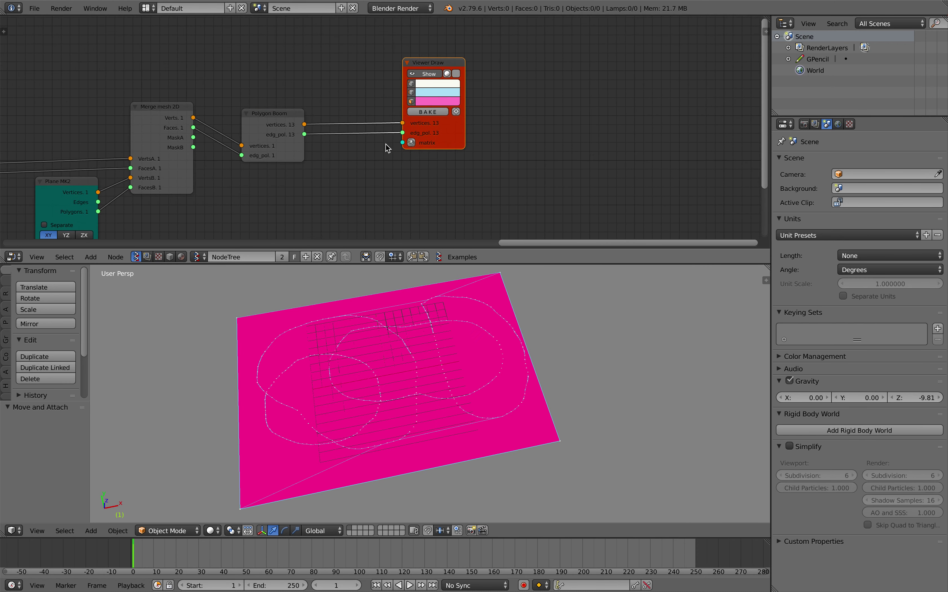
pyautogui.scroll(2, 385, 144)
pyautogui.moveTo(446, 129); pyautogui.dragTo(530, 142)
pyautogui.scroll(2, 379, 112)
# Step: Insert a Solidify node between Polygon Boom and Viewer Draw
pyautogui.hotkey('shift', 'a')
pyautogui.click(375, 112)
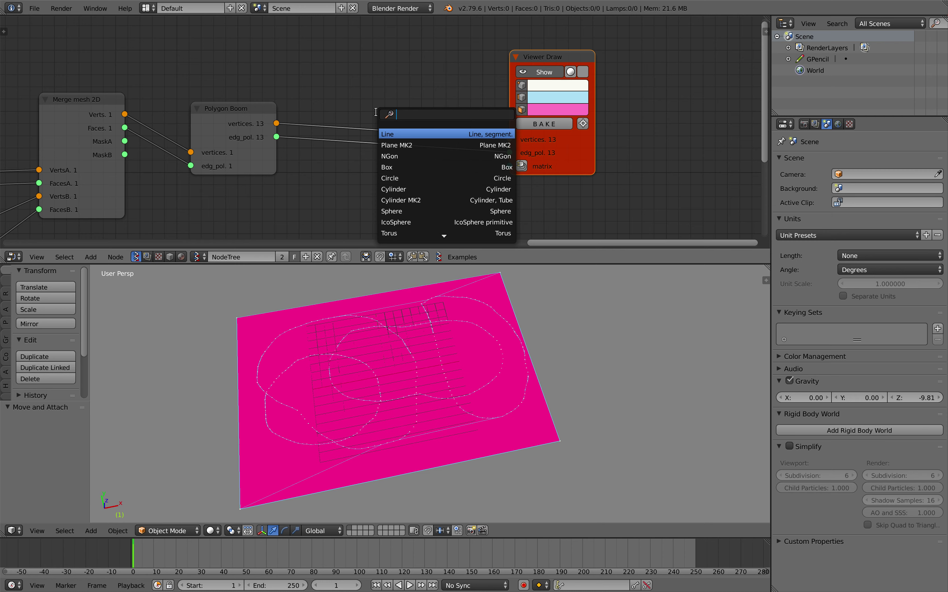
pyautogui.write('soli')
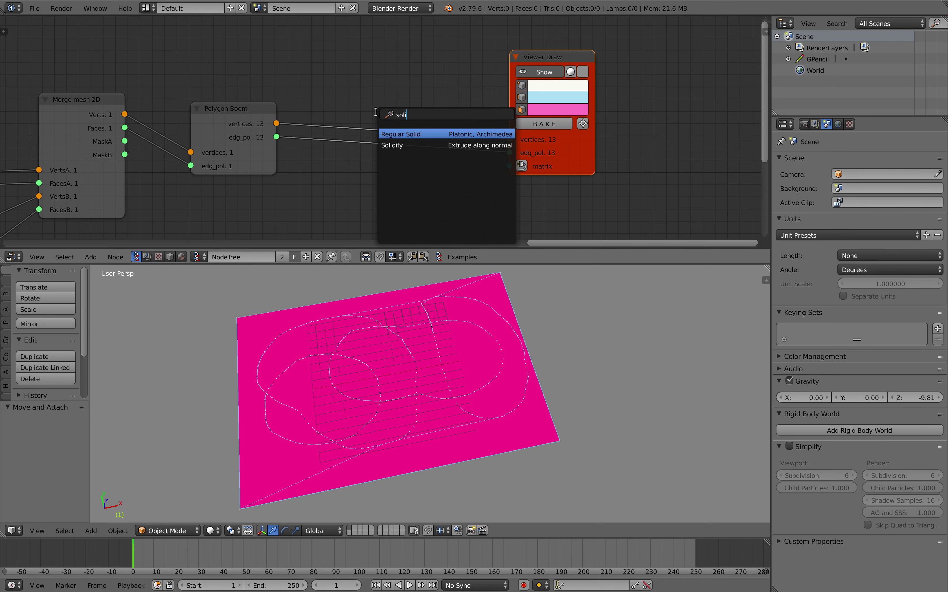
pyautogui.press('Down')
pyautogui.press('Return')
pyautogui.click(386, 73)
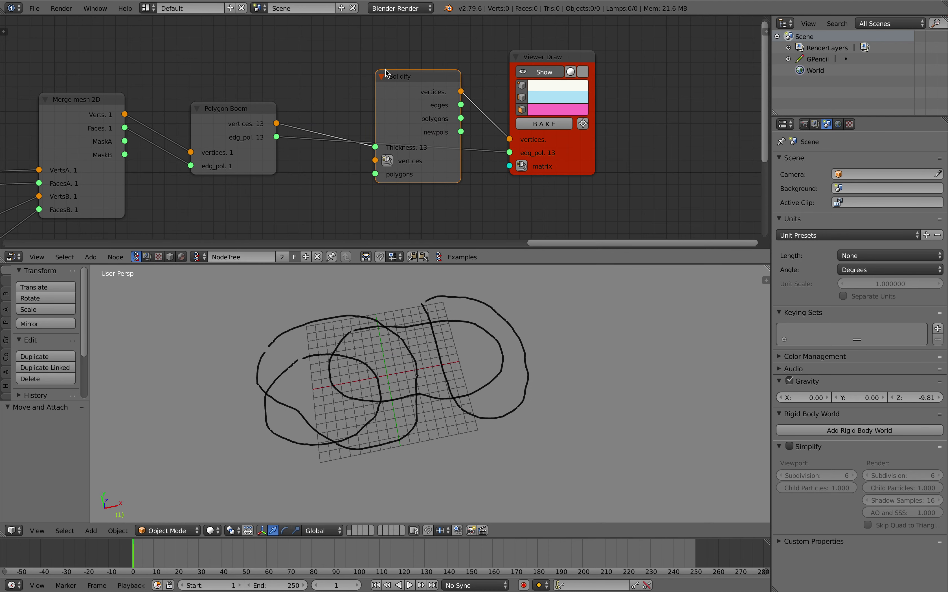
# Step: Link Polygon Boom's vertices and edg_pol to Solidify's vertices and polygons, and Solidify's polygons to Viewer Draw's edg_pol
pyautogui.moveTo(376, 147); pyautogui.dragTo(375, 160)
pyautogui.moveTo(277, 137); pyautogui.dragTo(375, 174)
pyautogui.moveTo(460, 117); pyautogui.dragTo(509, 152)
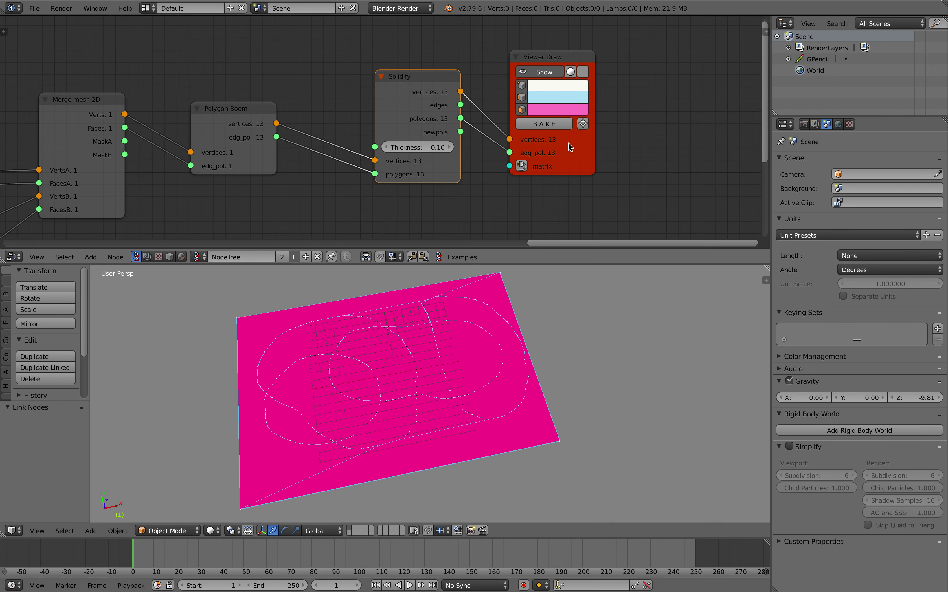
# Step: Space the Viewer Draw and Solidify nodes farther right and set Solidify's thickness to 7.24
pyautogui.moveTo(568, 144); pyautogui.dragTo(615, 140)
pyautogui.moveTo(431, 92); pyautogui.dragTo(455, 84)
pyautogui.moveTo(443, 139); pyautogui.dragTo(479, 140)
pyautogui.moveTo(546, 341); pyautogui.dragTo(514, 361, button='middle')
pyautogui.moveTo(455, 140); pyautogui.dragTo(436, 140)
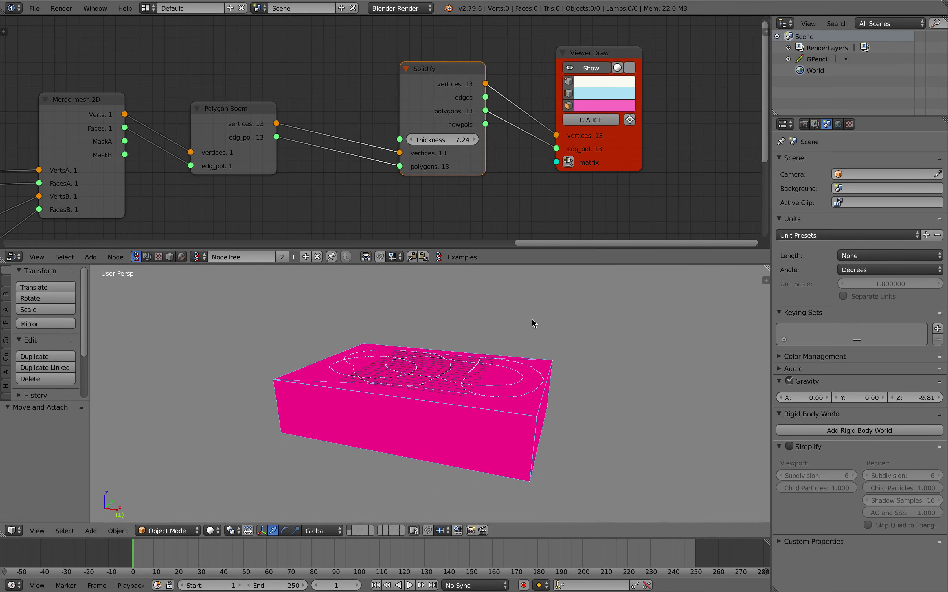
pyautogui.moveTo(534, 363)
pyautogui.mouseDown(button='middle')
pyautogui.moveTo(531, 322)
pyautogui.moveTo(525, 377)
pyautogui.mouseUp(button='middle')
pyautogui.moveTo(468, 304); pyautogui.dragTo(463, 321, button='middle')
pyautogui.moveTo(443, 157); pyautogui.dragTo(462, 179, button='middle')
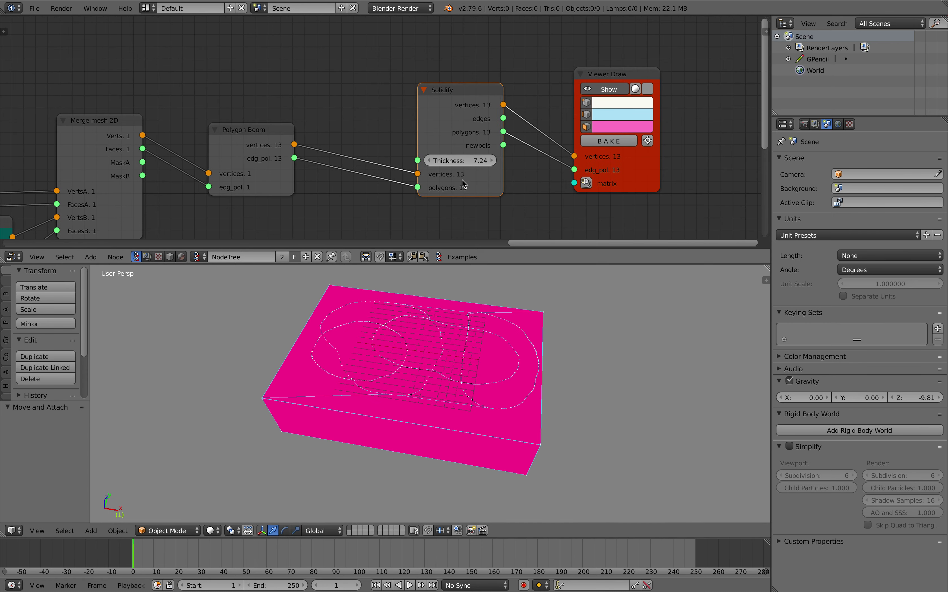
pyautogui.moveTo(463, 178); pyautogui.dragTo(469, 171)
pyautogui.moveTo(538, 160)
pyautogui.mouseDown(button='middle')
pyautogui.moveTo(585, 133)
pyautogui.moveTo(554, 146)
pyautogui.mouseUp(button='middle')
# Step: Add a Random Num Gen node above Polygon Boom in the node tree
pyautogui.click(654, 144)
pyautogui.scroll(4, 509, 145)
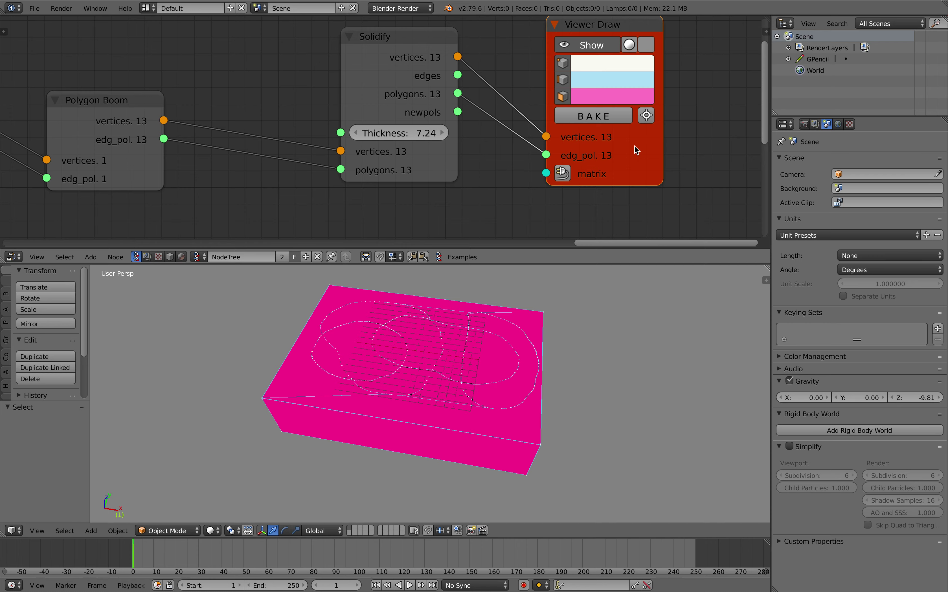
pyautogui.scroll(-3, 444, 134)
pyautogui.moveTo(286, 74); pyautogui.dragTo(387, 119, button='middle')
pyautogui.hotkey('ctrl', 'space')
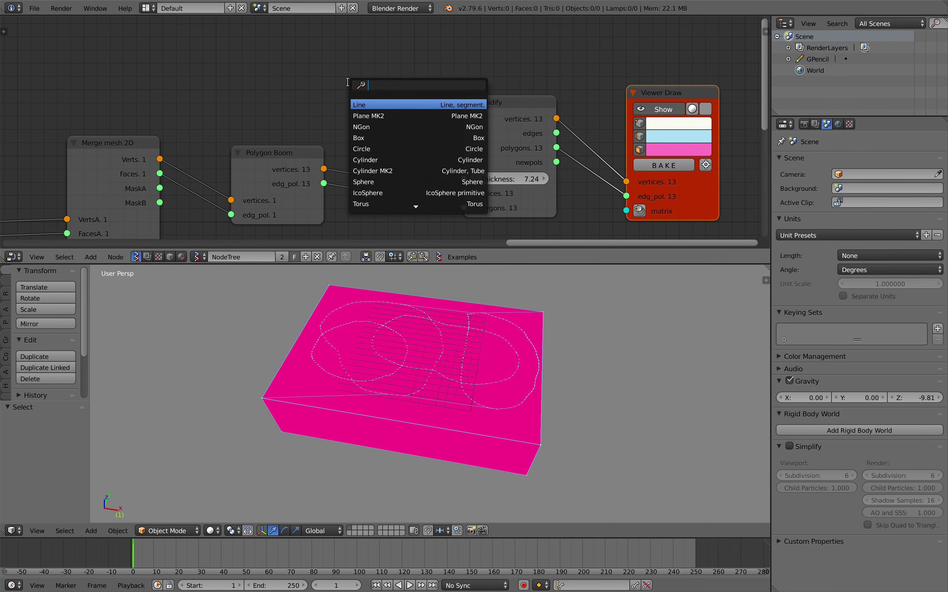
pyautogui.write('rand')
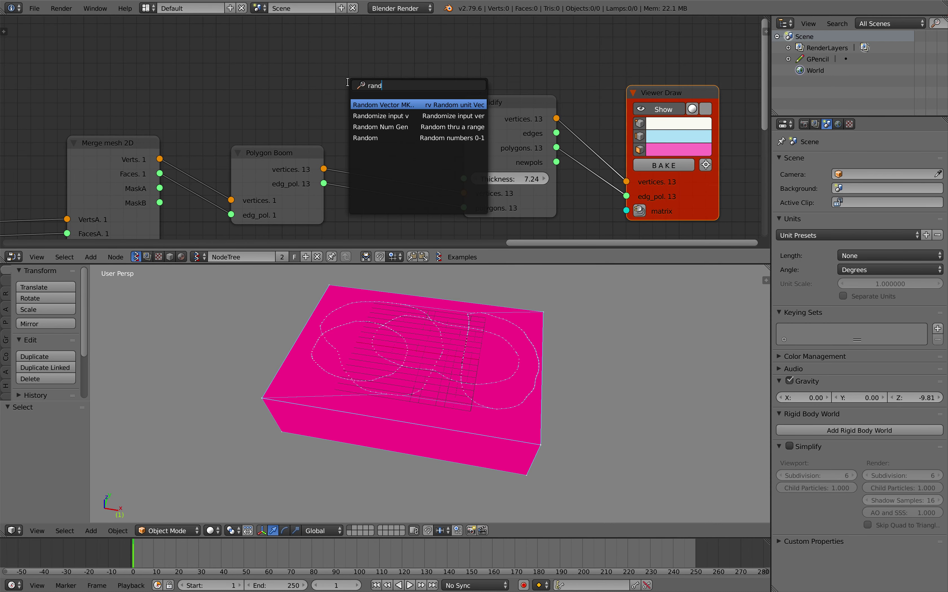
pyautogui.write('om n')
pyautogui.press('Return')
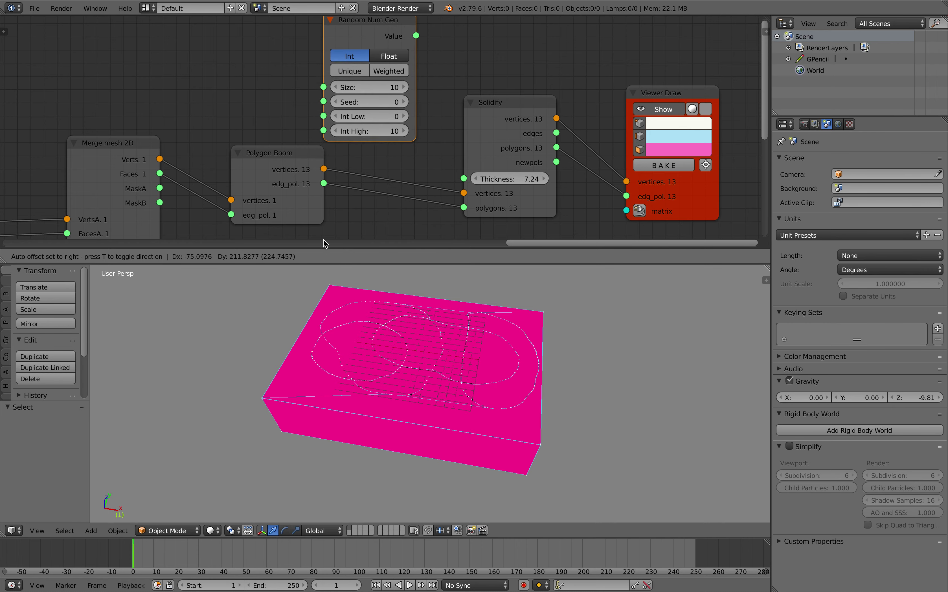
pyautogui.click(362, 118)
# Step: Switch Random Num Gen to Float and set its size to 13
pyautogui.moveTo(362, 118); pyautogui.dragTo(352, 139, button='middle')
pyautogui.click(378, 78)
pyautogui.moveTo(502, 190); pyautogui.dragTo(463, 163, button='middle')
pyautogui.scroll(-2, 463, 163)
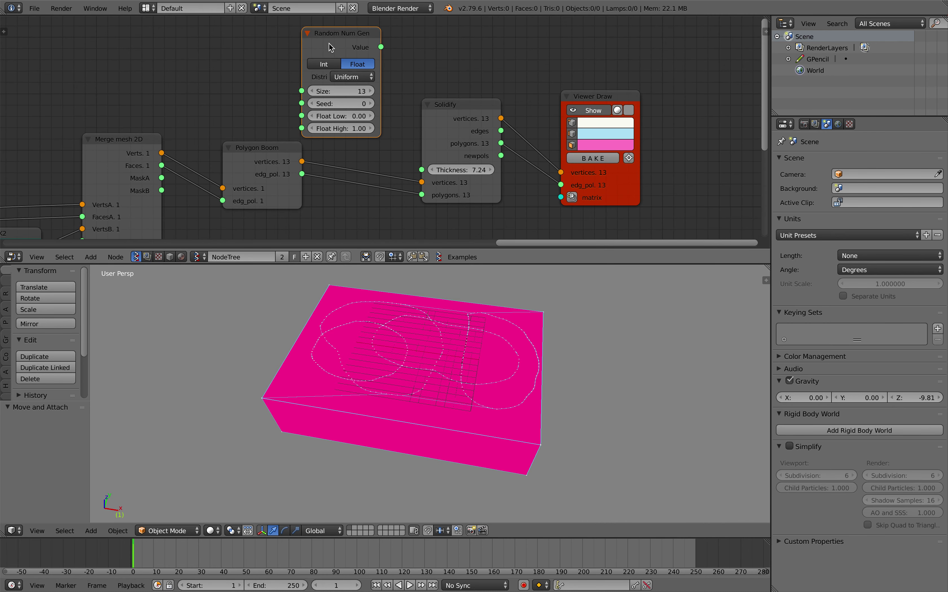
# Step: Connect Random Num Gen's Value output to Solidify's Thickness input and tidy the node positions
pyautogui.moveTo(330, 47); pyautogui.dragTo(391, 113)
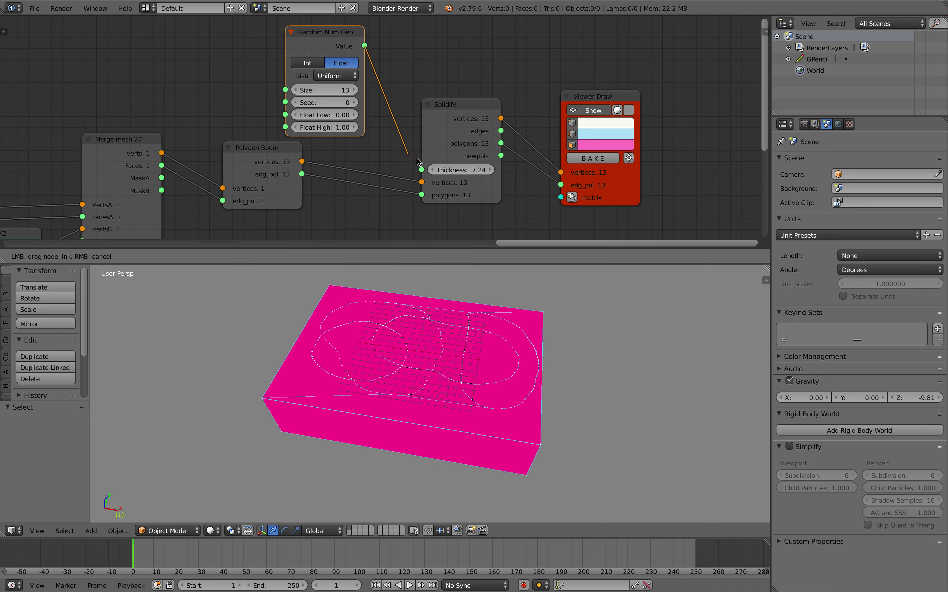
pyautogui.moveTo(423, 167); pyautogui.dragTo(424, 167)
pyautogui.moveTo(434, 150); pyautogui.dragTo(435, 134)
pyautogui.moveTo(468, 363); pyautogui.dragTo(468, 334, button='middle')
pyautogui.scroll(1, 382, 132)
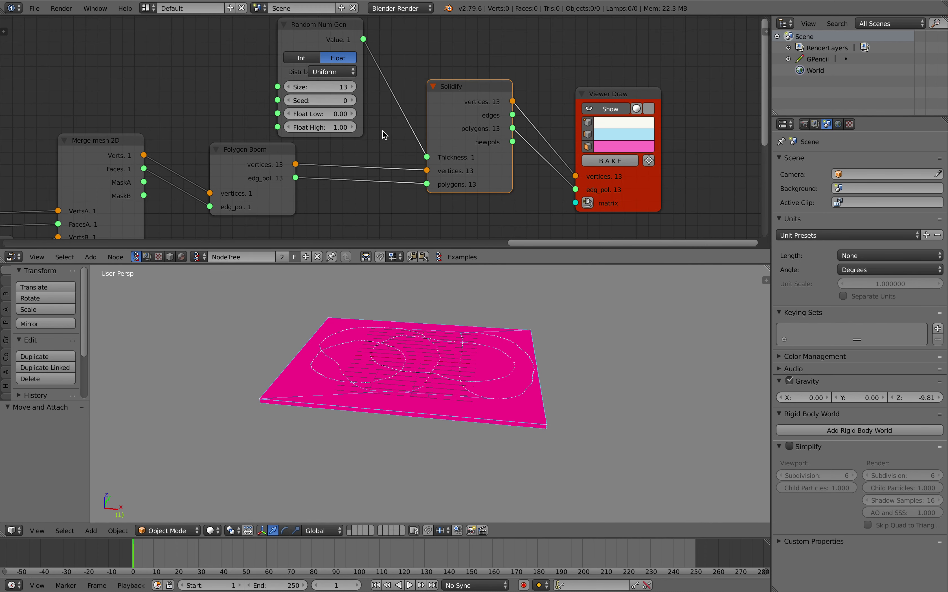
# Step: Set Random Num Gen's seed to 72 and save the project over its existing file
pyautogui.moveTo(333, 101); pyautogui.dragTo(343, 101)
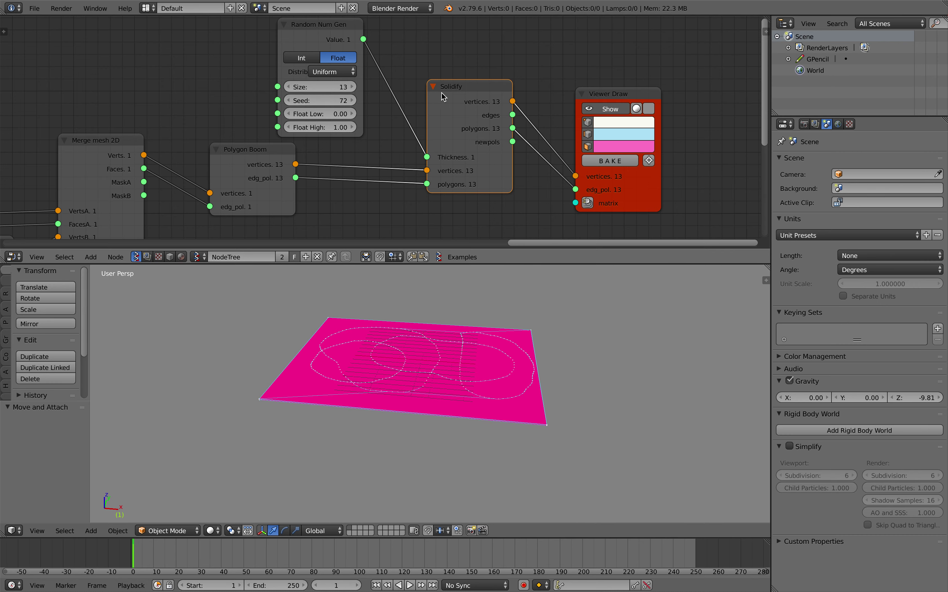
pyautogui.moveTo(442, 94); pyautogui.dragTo(461, 91)
pyautogui.hotkey('ctrl', 's')
pyautogui.click(465, 95)
# Step: Insert a List Split node between Random Num Gen and Solidify's Thickness input
pyautogui.moveTo(408, 75); pyautogui.dragTo(387, 91, button='middle')
pyautogui.hotkey('shift', 'a')
pyautogui.click(386, 90)
pyautogui.write('list split')
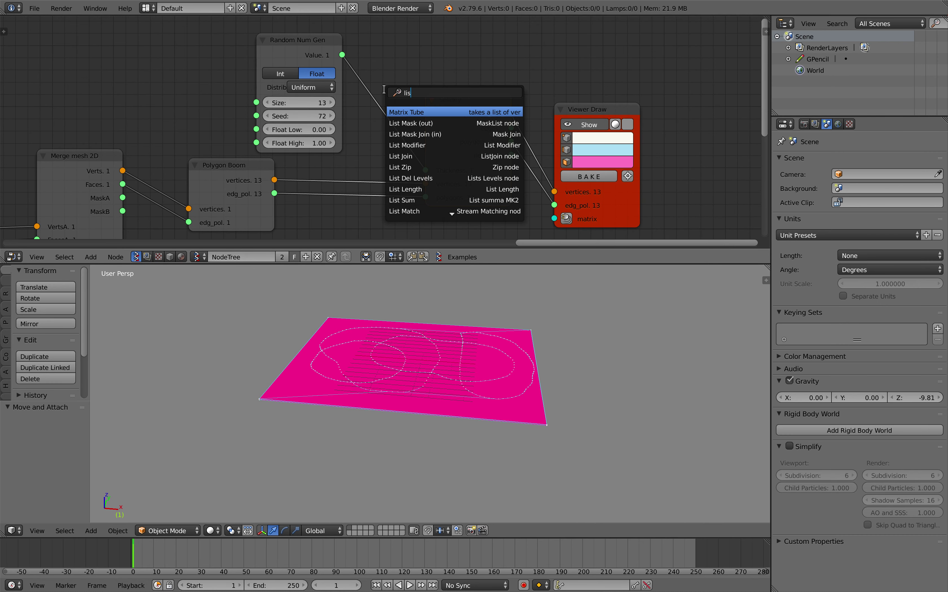
pyautogui.press('Return')
pyautogui.click(388, 60)
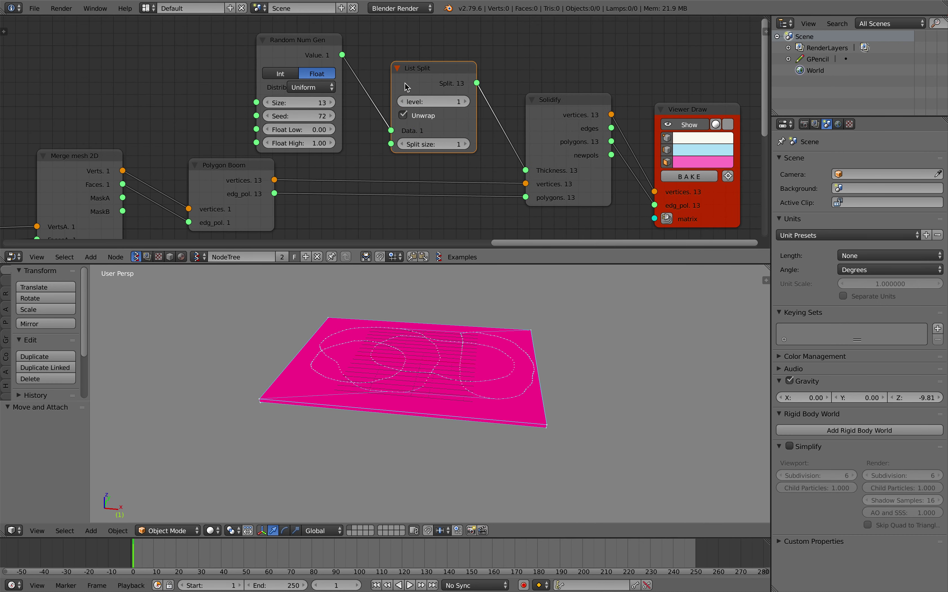
# Step: Try List Split at level 2 and return it to level 1 to compare the pieces' thicknesses
pyautogui.scroll(-8, 498, 345)
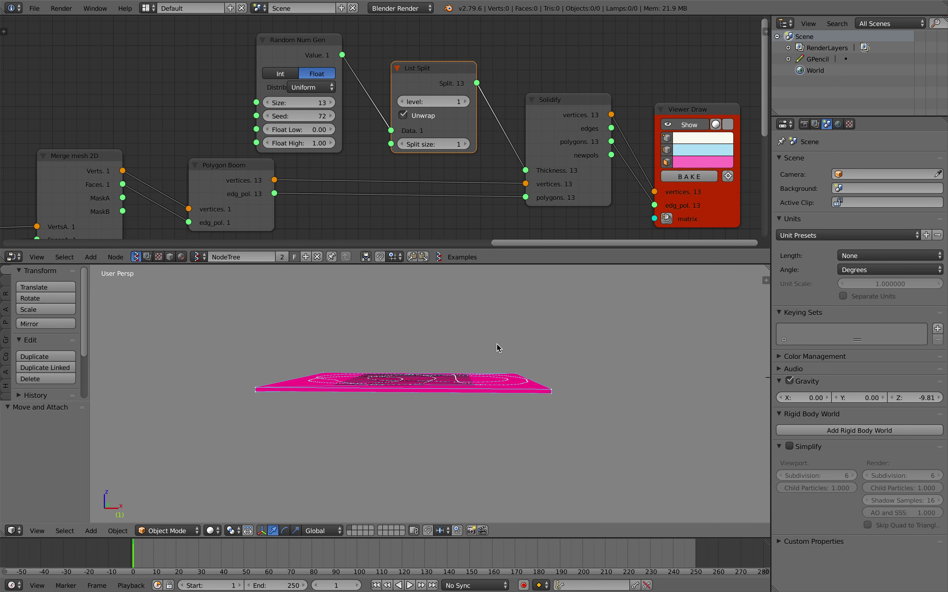
pyautogui.scroll(10, 497, 346)
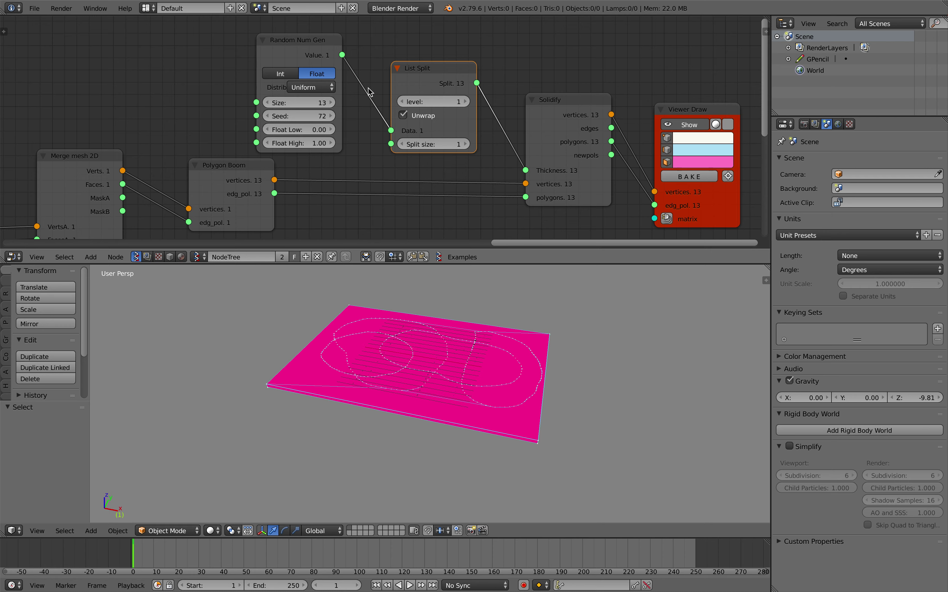
pyautogui.moveTo(306, 54); pyautogui.dragTo(317, 47)
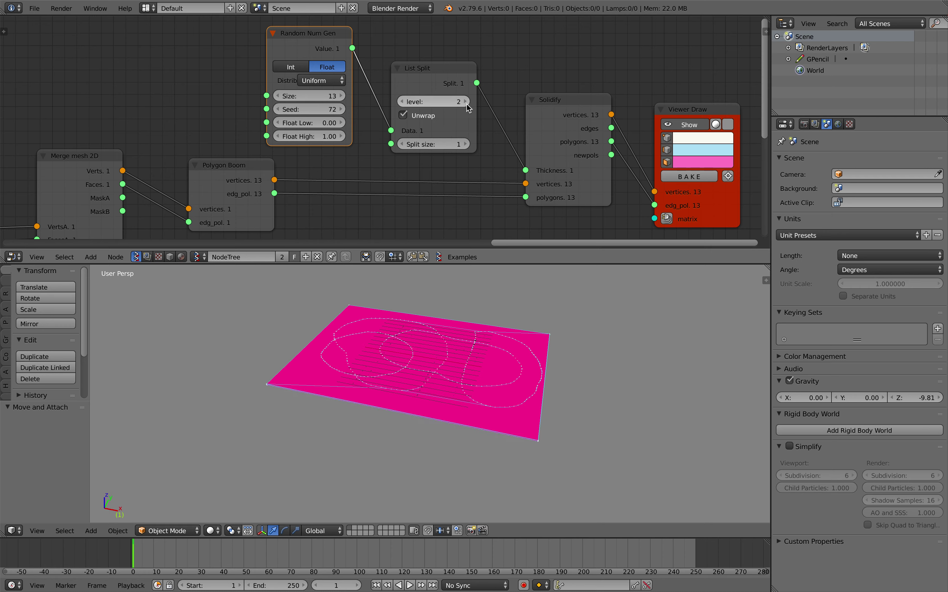
pyautogui.click(404, 102)
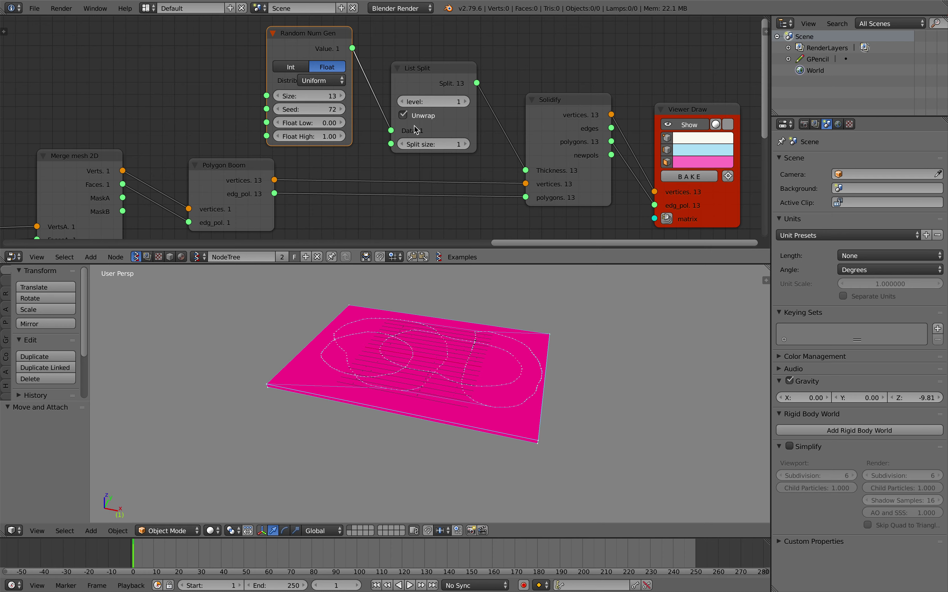
# Step: Delete the List Split node and reconnect Random Num Gen's Value directly to Solidify's Thickness
pyautogui.click(423, 88)
pyautogui.press('x')
pyautogui.moveTo(352, 48); pyautogui.dragTo(446, 95)
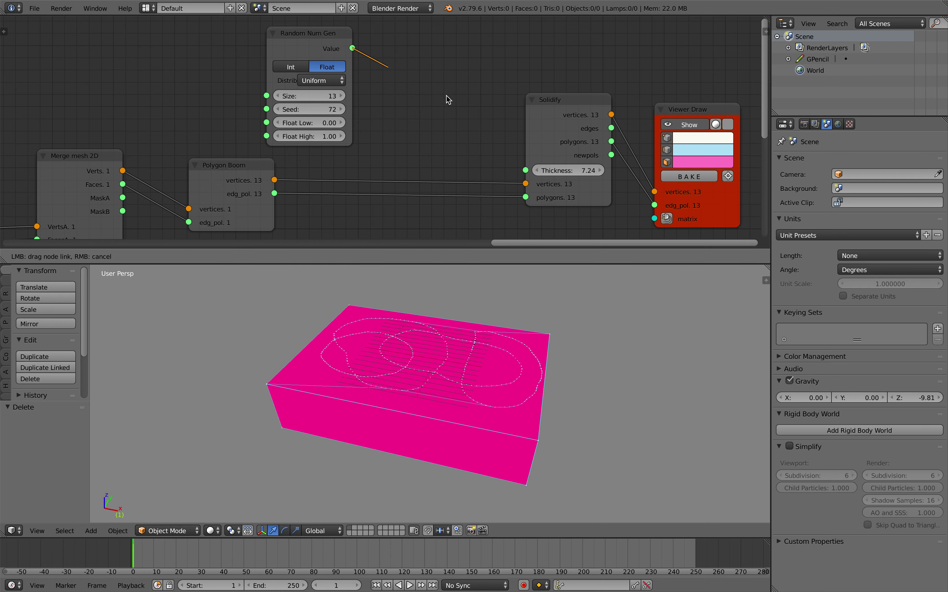
pyautogui.moveTo(519, 167); pyautogui.dragTo(521, 168)
# Step: Set Random Num Gen's seed to 142, Float Low to 0.72 and Float High to 9.88, and reposition the node
pyautogui.moveTo(335, 53); pyautogui.dragTo(431, 62)
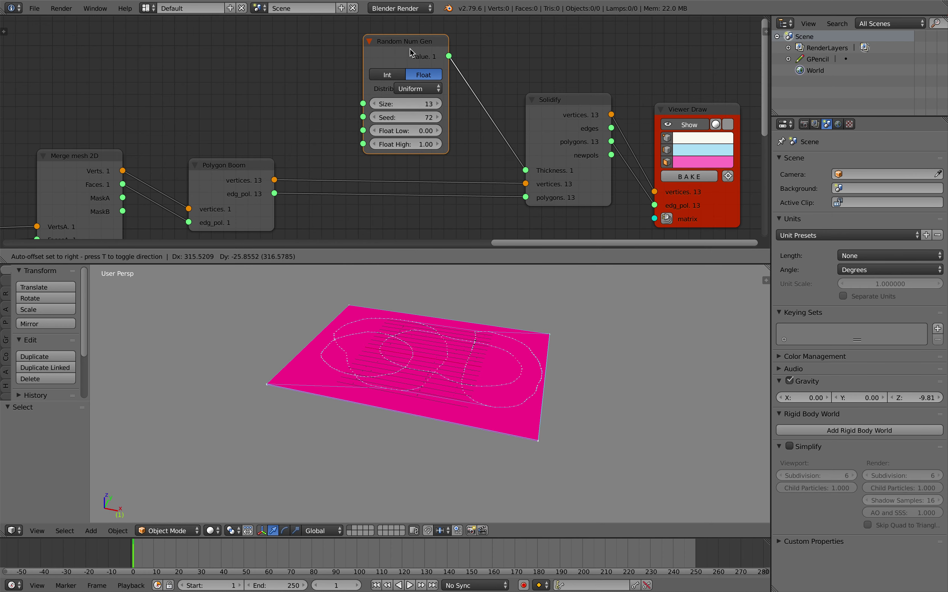
pyautogui.moveTo(407, 117); pyautogui.dragTo(432, 144)
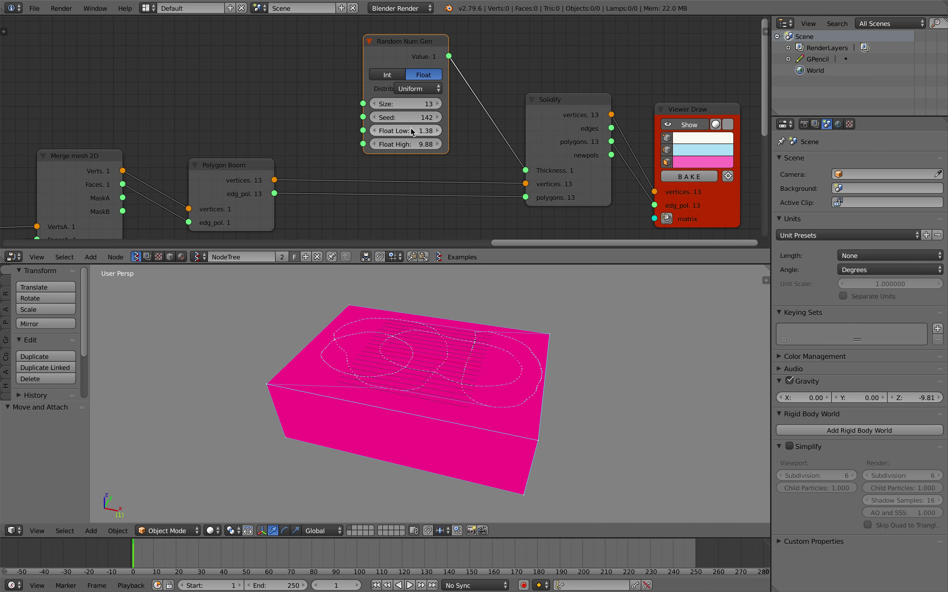
pyautogui.moveTo(396, 65); pyautogui.dragTo(365, 68)
pyautogui.hscroll(4, 365, 67)
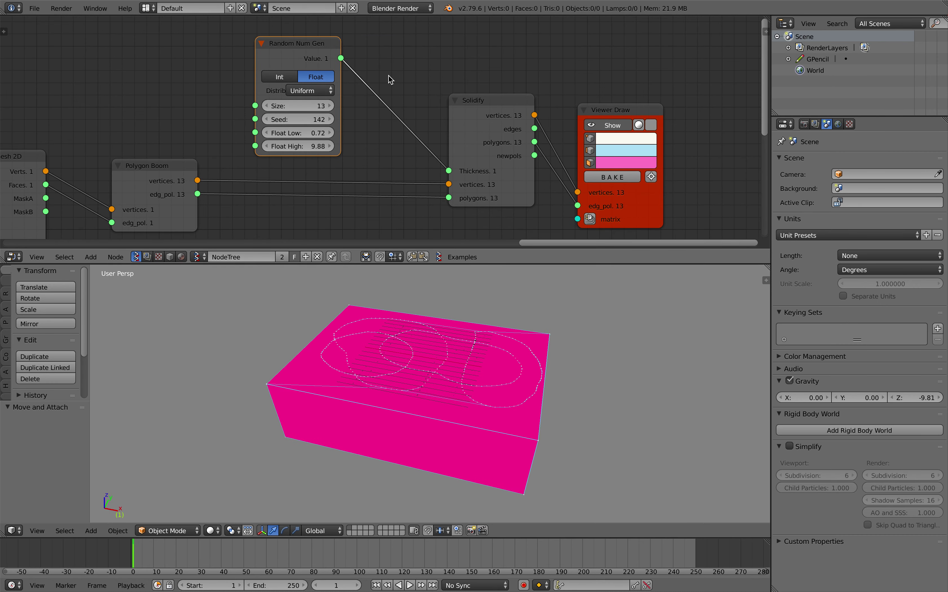
# Step: Place a List Split node on the link from Random Num Gen's Value to Solidify's Thickness
pyautogui.hotkey('alt', 'space')
pyautogui.write('list sp')
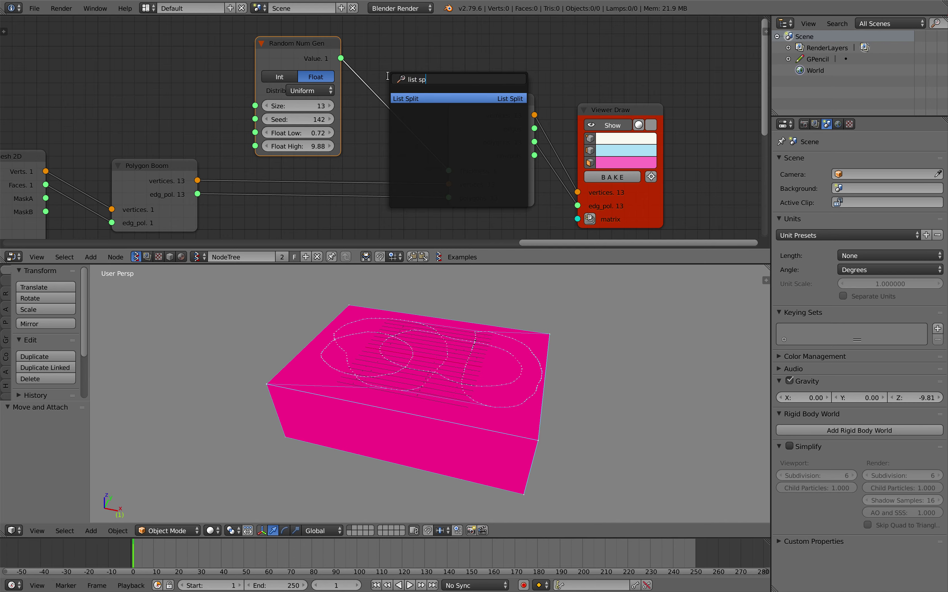
pyautogui.press('Return')
pyautogui.click(375, 74)
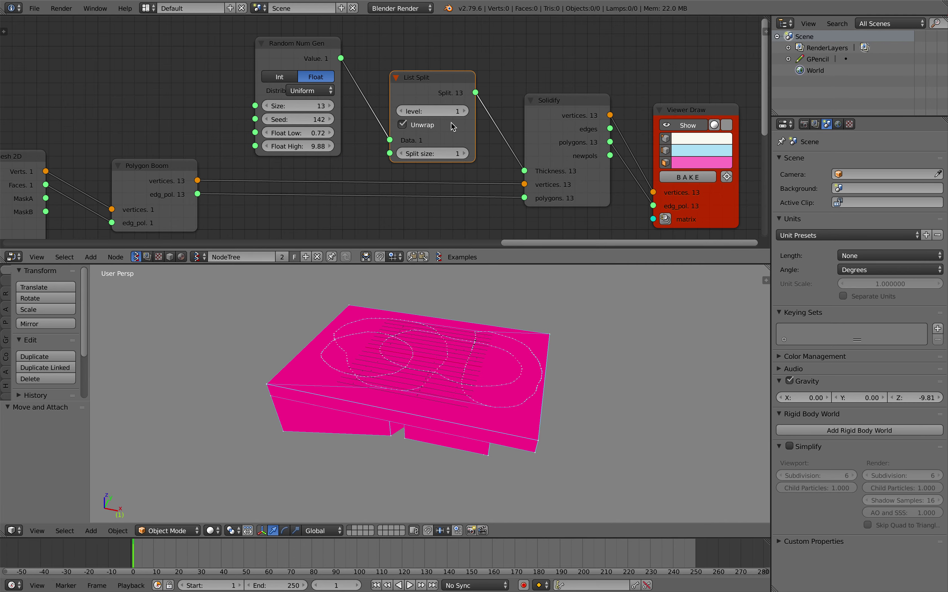
# Step: Turn on shaded display in the Viewer Draw node and inspect the extruded pieces from below
pyautogui.moveTo(505, 353)
pyautogui.mouseDown(button='middle')
pyautogui.moveTo(523, 334)
pyautogui.moveTo(492, 324)
pyautogui.moveTo(494, 292)
pyautogui.mouseUp(button='middle')
pyautogui.scroll(-3, 497, 331)
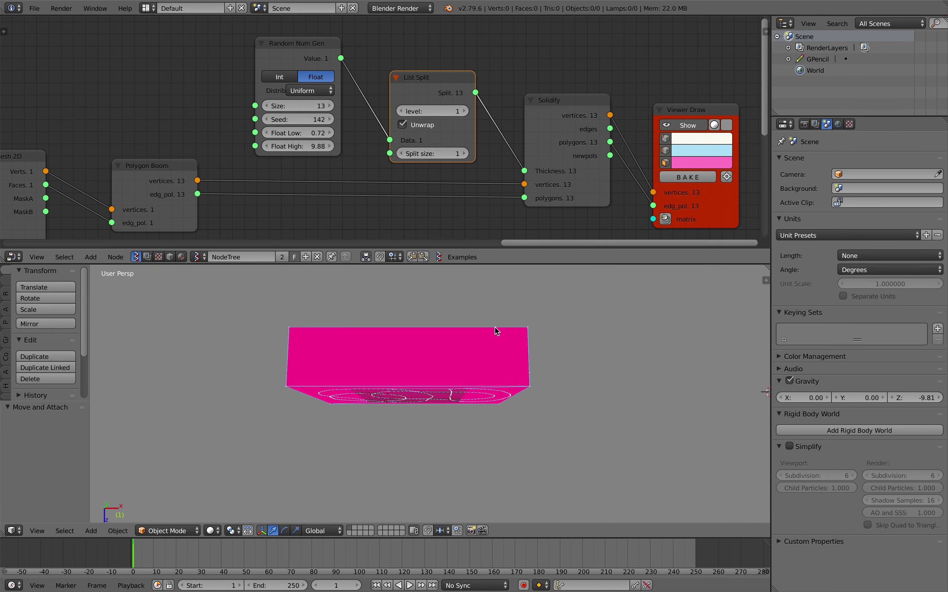
pyautogui.moveTo(497, 331)
pyautogui.mouseDown(button='middle')
pyautogui.moveTo(428, 379)
pyautogui.moveTo(386, 372)
pyautogui.mouseUp(button='middle')
pyautogui.moveTo(560, 337); pyautogui.dragTo(540, 359, button='middle')
pyautogui.scroll(-1, 340, 144)
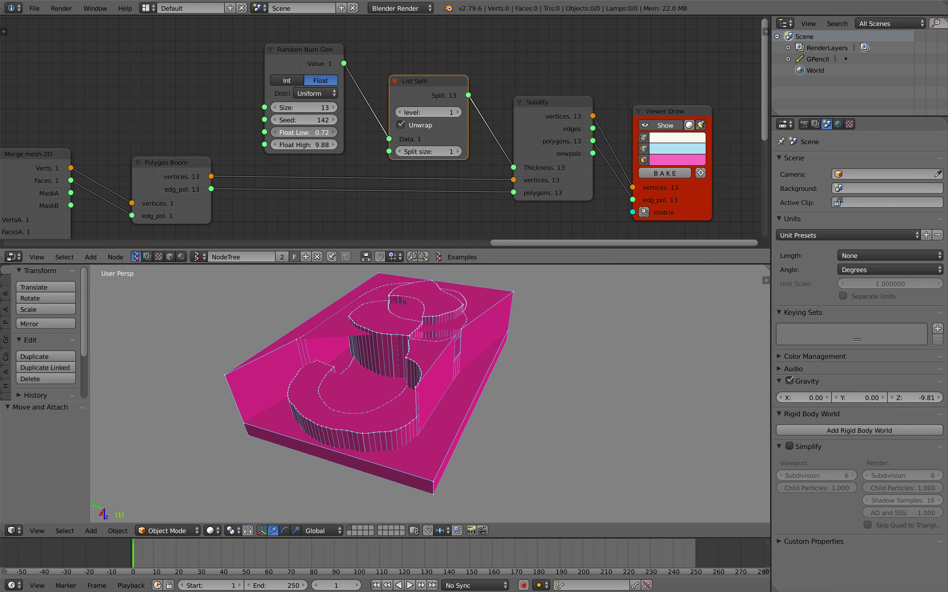
# Step: Set Random Num Gen's Float Low to 1.32 and Float High to 10.12
pyautogui.moveTo(318, 132)
pyautogui.mouseDown()
pyautogui.moveTo(347, 144)
pyautogui.moveTo(306, 145)
pyautogui.mouseUp()
pyautogui.moveTo(451, 313); pyautogui.dragTo(419, 360, button='middle')
pyautogui.moveTo(457, 152); pyautogui.dragTo(423, 157, button='middle')
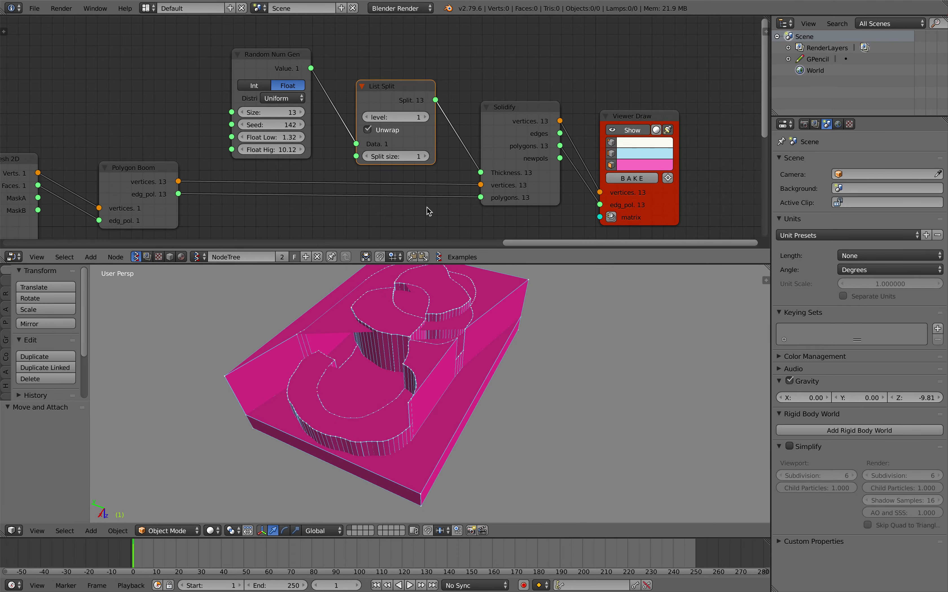
# Step: Save the project with the random thickness setup over its existing file
pyautogui.moveTo(416, 344)
pyautogui.mouseDown(button='middle')
pyautogui.moveTo(410, 309)
pyautogui.moveTo(465, 346)
pyautogui.moveTo(445, 357)
pyautogui.moveTo(381, 345)
pyautogui.moveTo(408, 357)
pyautogui.mouseUp(button='middle')
pyautogui.scroll(3, 411, 310)
pyautogui.scroll(-5, 446, 362)
pyautogui.hotkey('ctrl', 's')
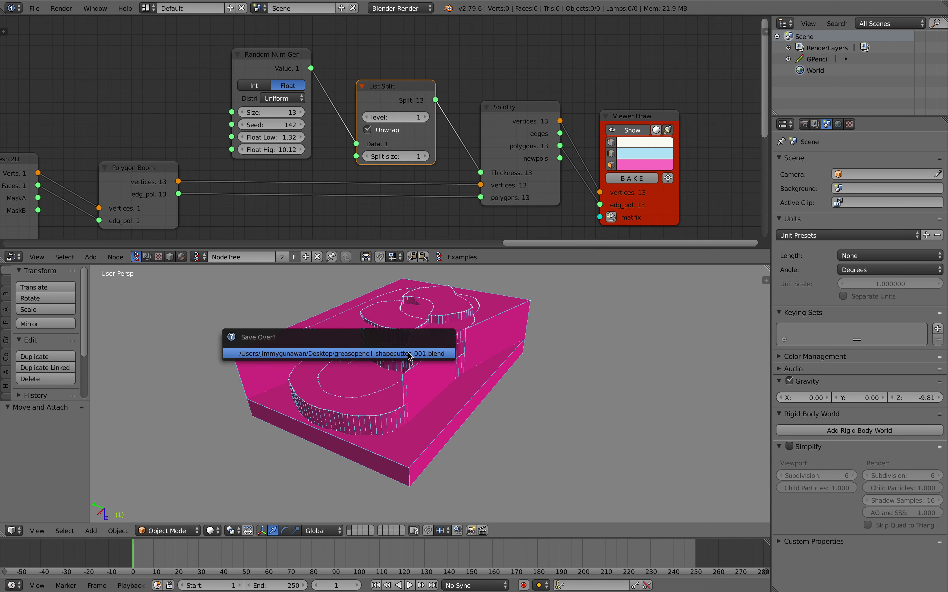
pyautogui.click(408, 354)
# Step: Switch the 3D viewport to the Top viewpoint
pyautogui.scroll(-4, 326, 378)
pyautogui.moveTo(323, 370); pyautogui.dragTo(440, 396, button='middle')
pyautogui.scroll(3, 408, 430)
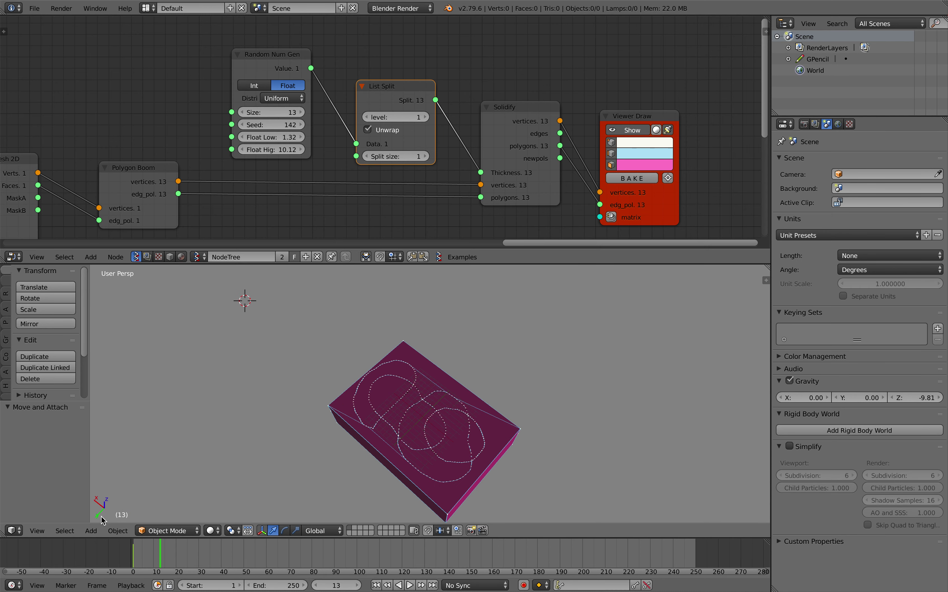
pyautogui.click(65, 257)
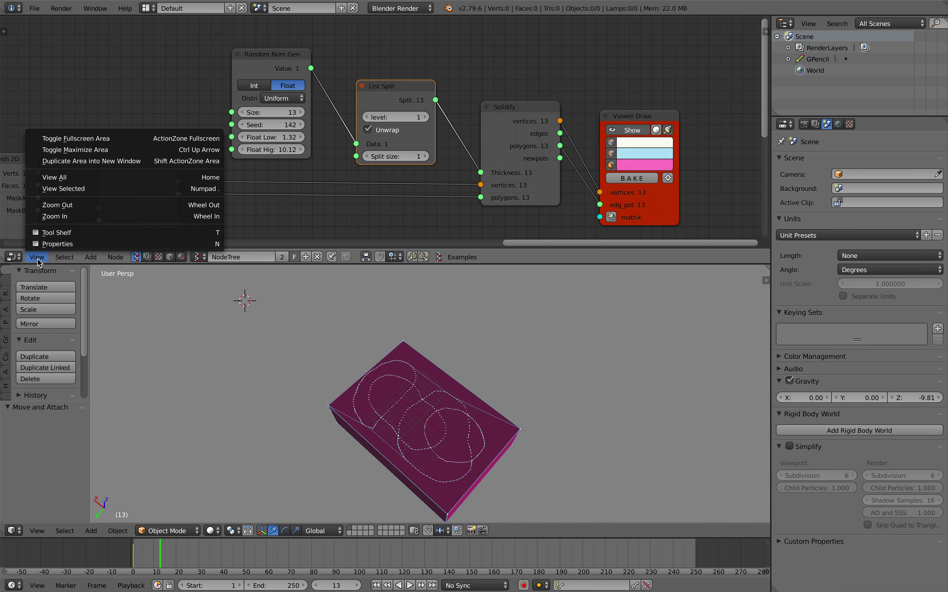
pyautogui.click(37, 531)
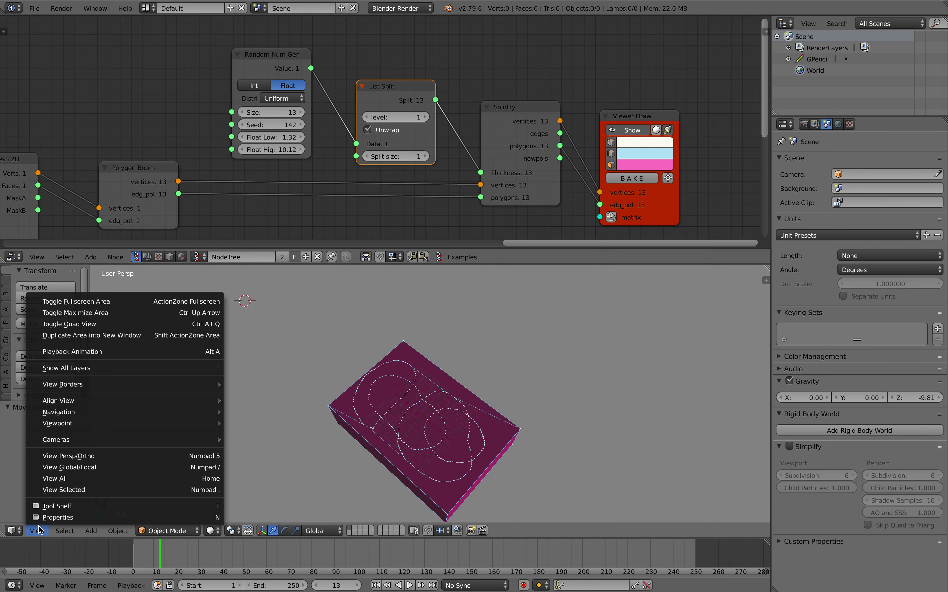
pyautogui.moveTo(121, 425)
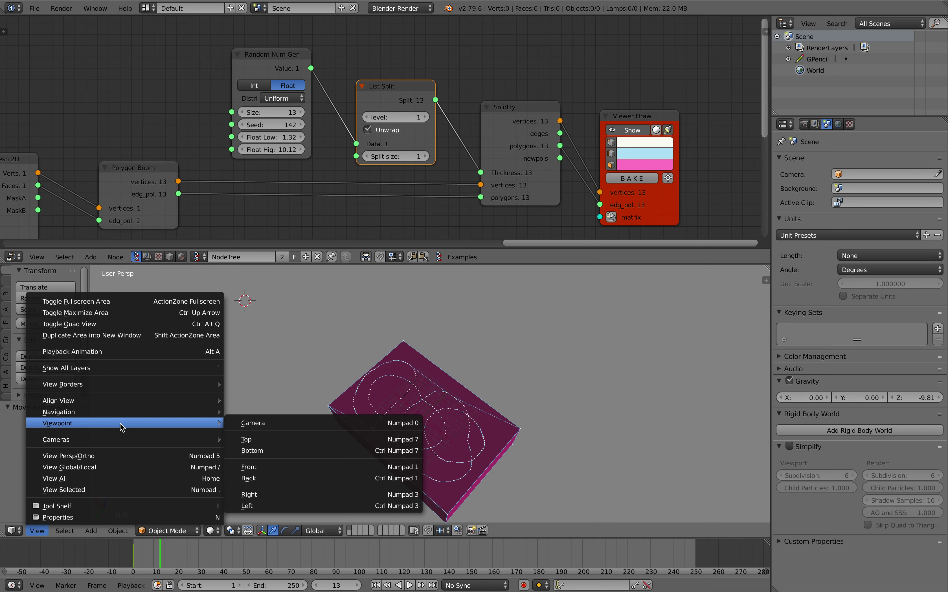
pyautogui.click(266, 438)
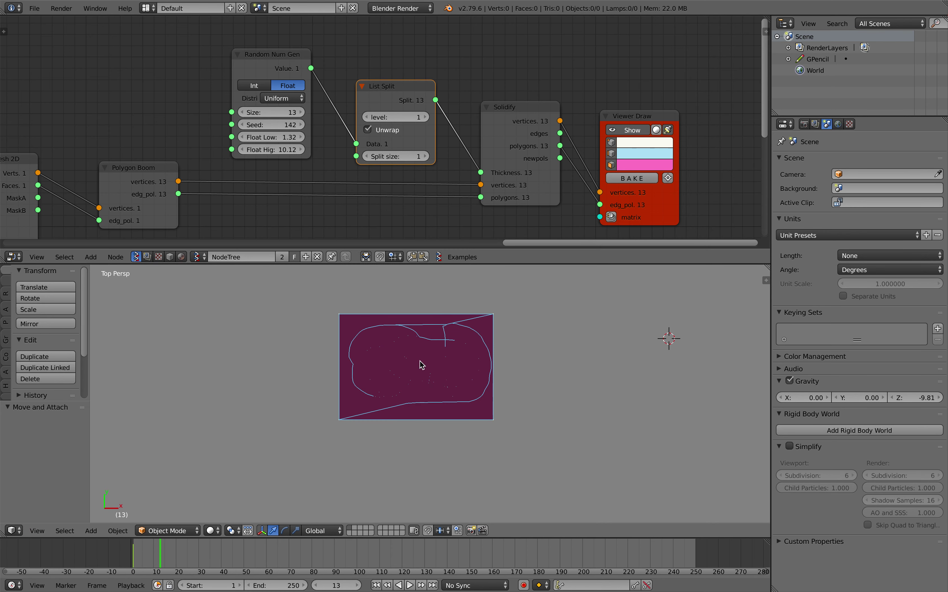
# Step: Switch the top view to orthographic projection and enlarge the 3D viewport
pyautogui.keyDown('shift'); pyautogui.moveTo(414, 379); pyautogui.dragTo(409, 412, button='middle'); pyautogui.keyUp('shift')
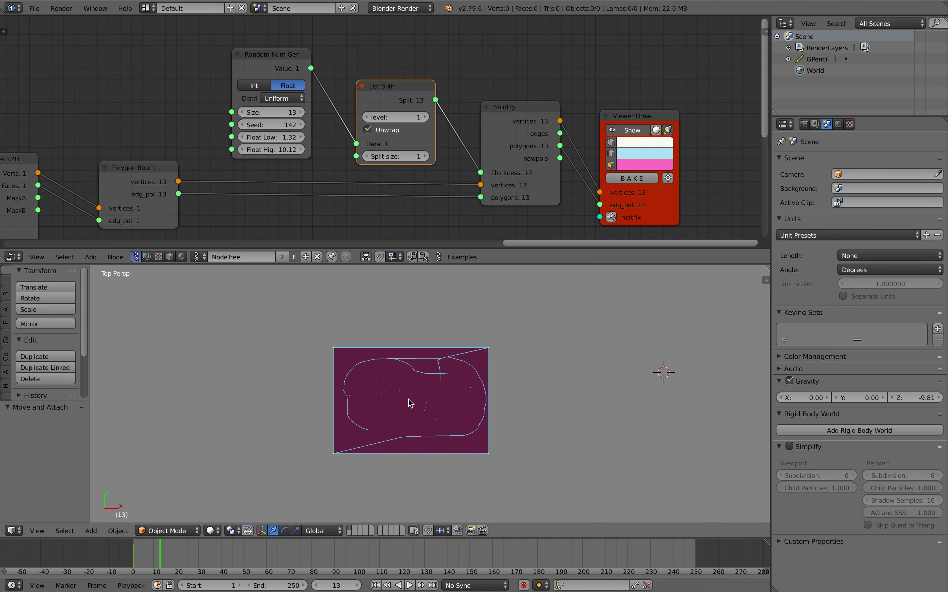
pyautogui.click(38, 531)
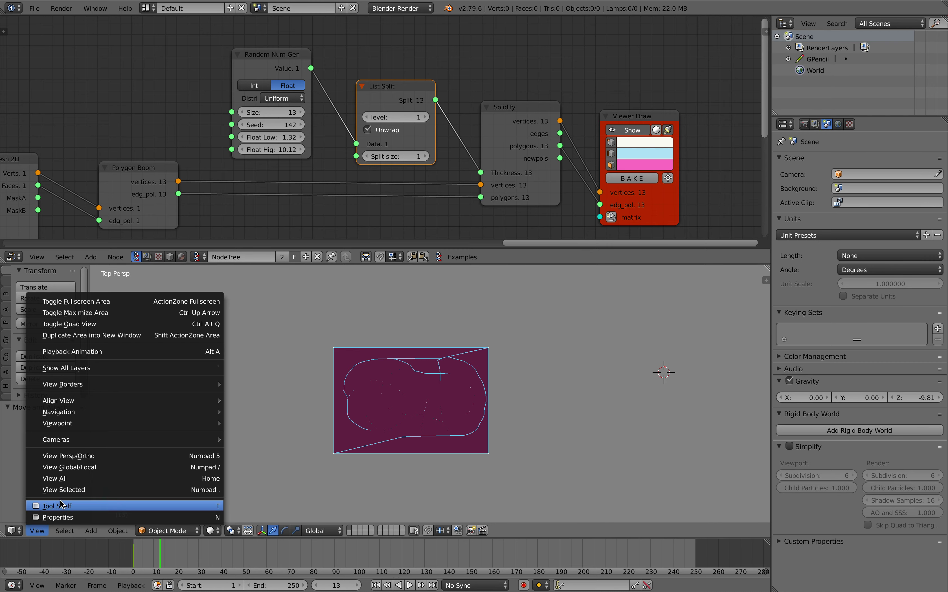
pyautogui.click(104, 455)
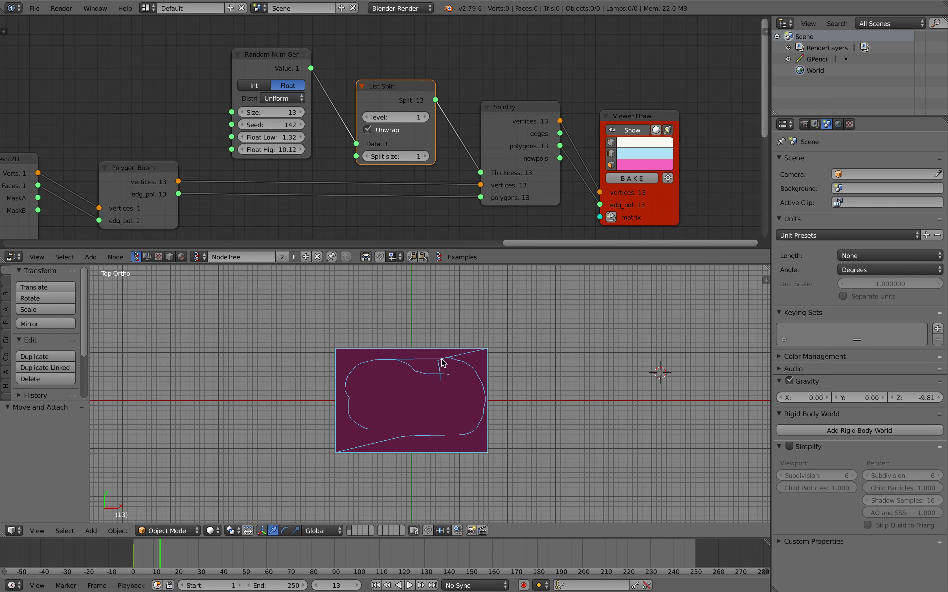
pyautogui.keyDown('shift'); pyautogui.moveTo(442, 360); pyautogui.dragTo(425, 357, button='middle'); pyautogui.keyUp('shift')
pyautogui.moveTo(491, 264); pyautogui.dragTo(490, 192)
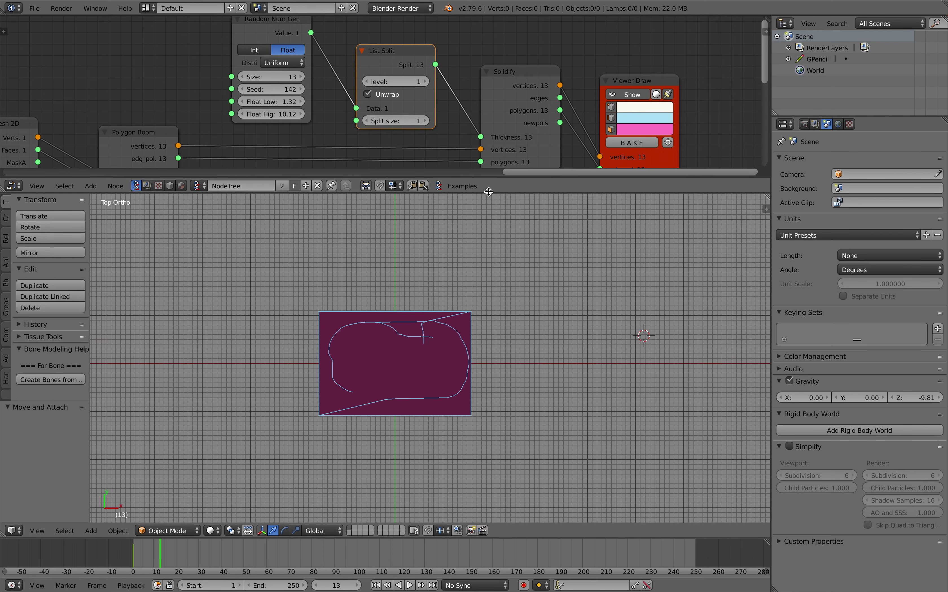
pyautogui.scroll(1, 404, 285)
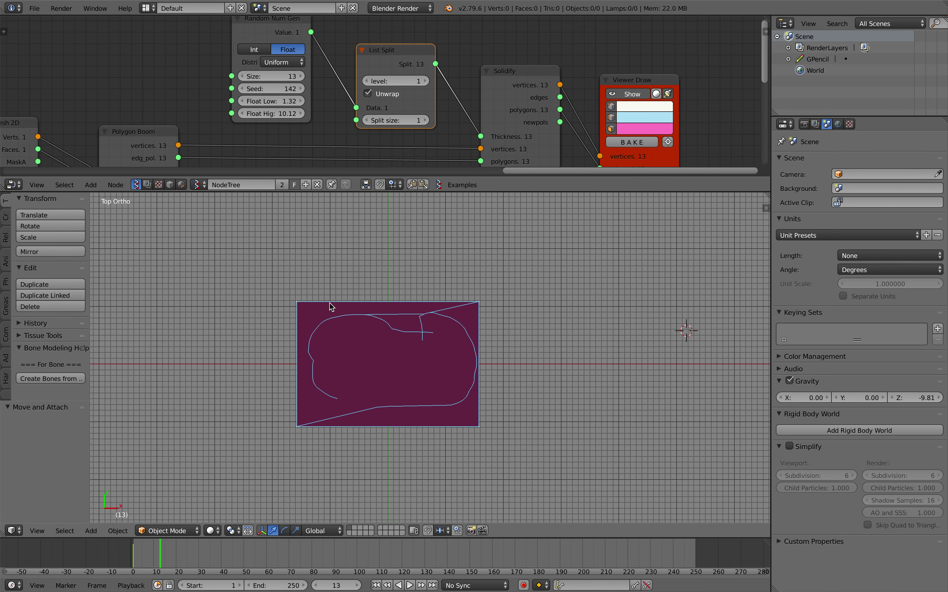
# Step: Draw large overlapping Grease Pencil loops across and beyond the plane and advance to frame 14 to cut it
pyautogui.moveTo(329, 286)
pyautogui.mouseDown()
pyautogui.moveTo(325, 367)
pyautogui.moveTo(435, 432)
pyautogui.mouseUp()
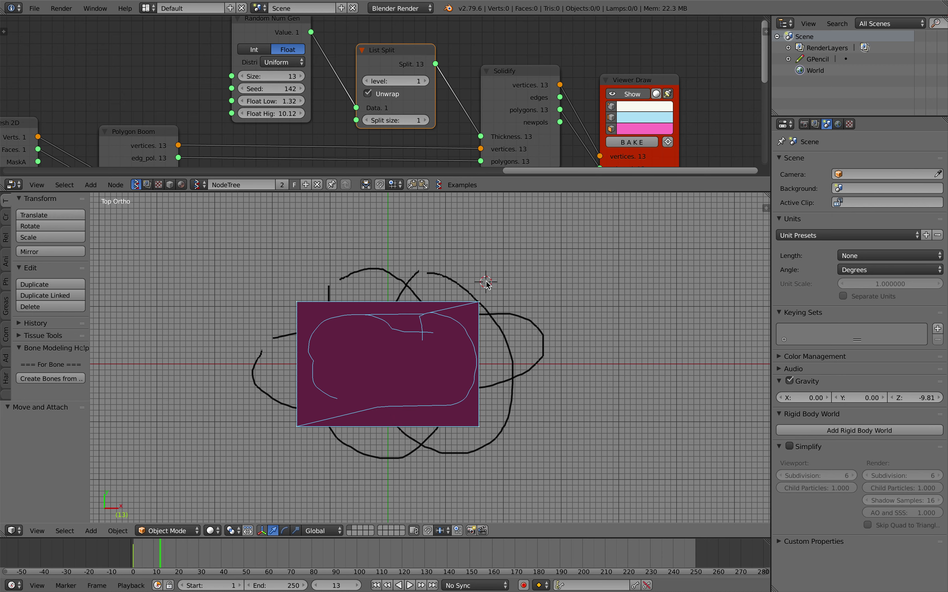
pyautogui.press('Right')
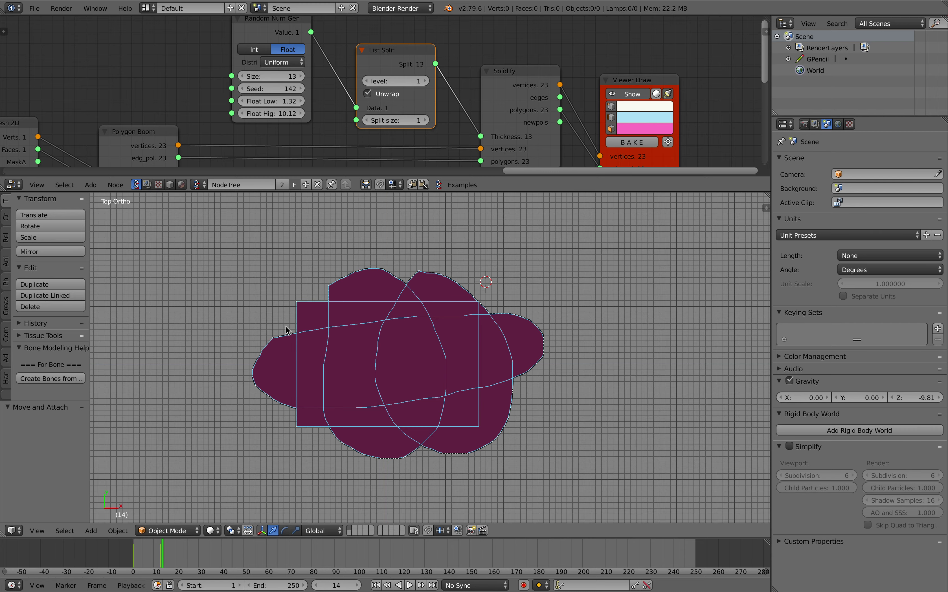
pyautogui.moveTo(308, 482); pyautogui.dragTo(482, 327, button='middle')
pyautogui.scroll(2, 500, 342)
# Step: Try baking the pieces and moving the baked meshes aside along Y, and delete those meshes
pyautogui.click(625, 143)
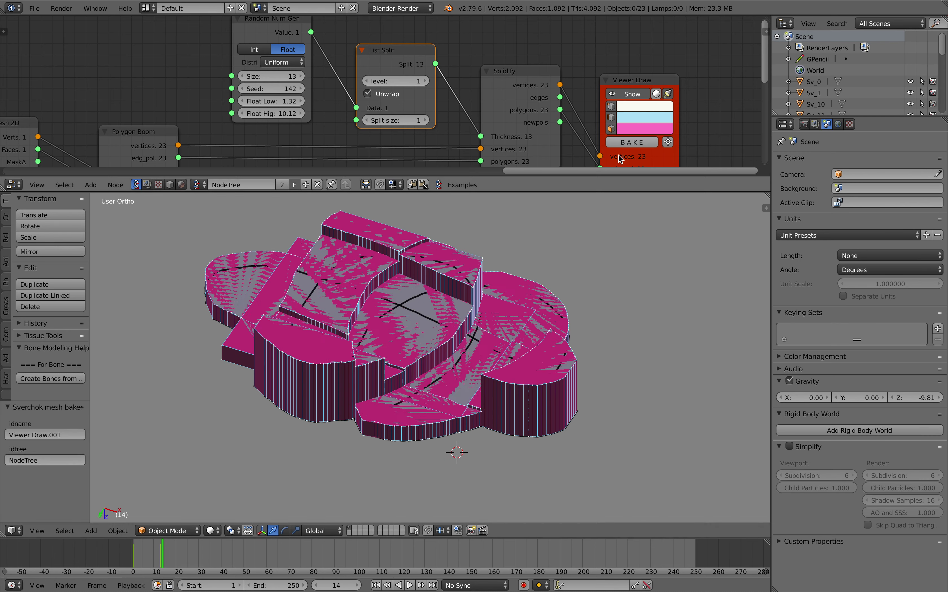
pyautogui.scroll(-4, 442, 317)
pyautogui.press('a')
pyautogui.press('g')
pyautogui.press('y')
pyautogui.click(564, 269)
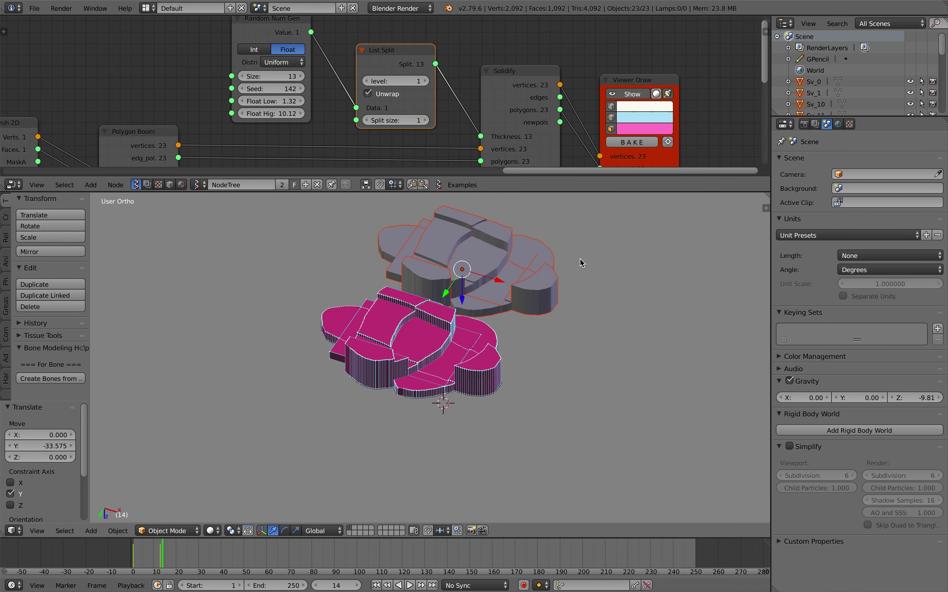
pyautogui.press('x')
pyautogui.click(574, 266)
# Step: Set Random Num Gen's Size to 23
pyautogui.moveTo(614, 141); pyautogui.dragTo(605, 111, button='middle')
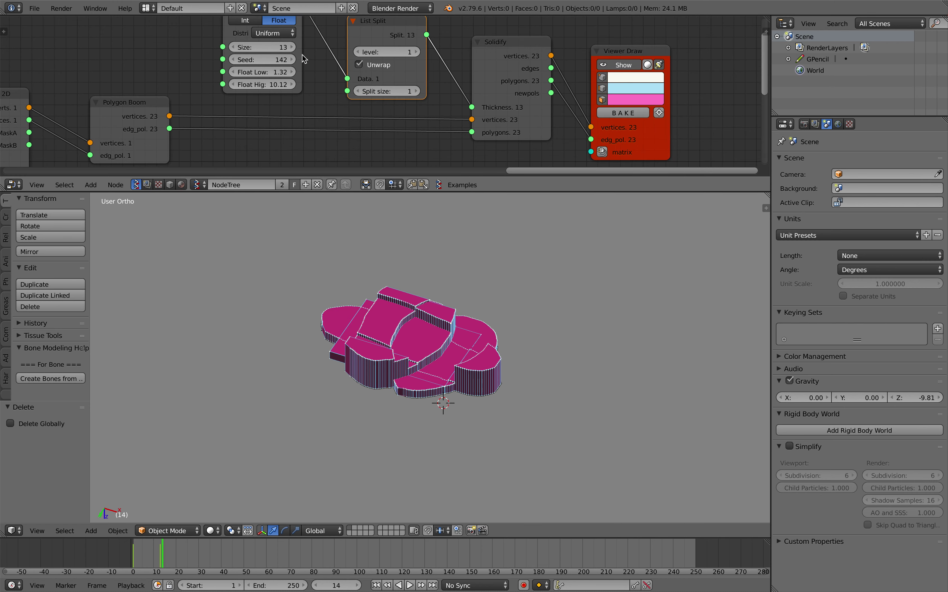
pyautogui.write('23')
pyautogui.press('Return')
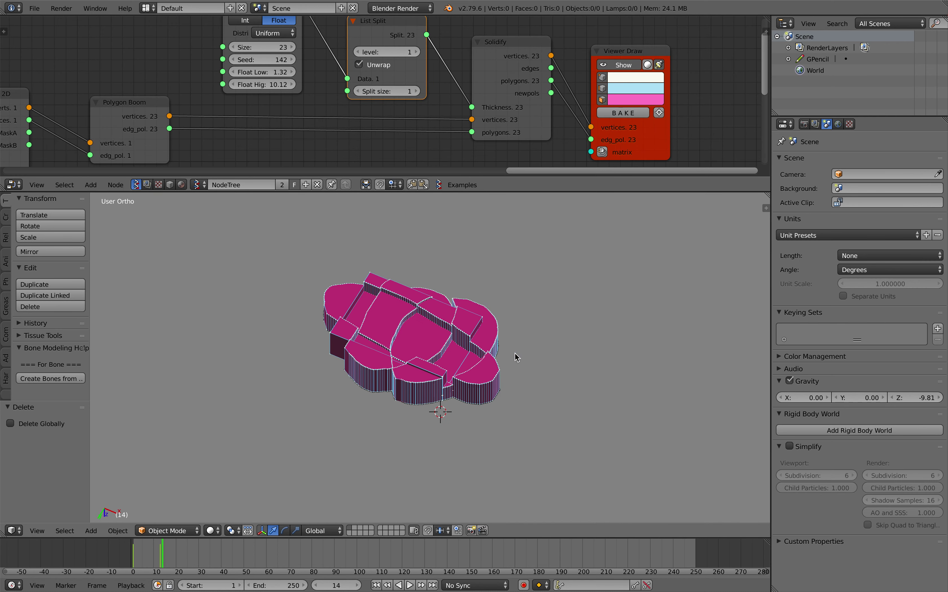
# Step: Bake the pieces to meshes and move all baked meshes by -36.007 along Y
pyautogui.click(622, 113)
pyautogui.press('a')
pyautogui.press('g')
pyautogui.press('y')
pyautogui.click(621, 322)
# Step: Add a Remesh modifier to the small rounded piece at the end of the baked block
pyautogui.keyDown('shift'); pyautogui.moveTo(503, 319); pyautogui.dragTo(401, 411, button='middle'); pyautogui.keyUp('shift')
pyautogui.moveTo(426, 392)
pyautogui.mouseDown(button='middle')
pyautogui.moveTo(412, 378)
pyautogui.moveTo(416, 393)
pyautogui.mouseUp(button='middle')
pyautogui.scroll(4, 417, 382)
pyautogui.keyDown('shift'); pyautogui.moveTo(501, 393); pyautogui.dragTo(551, 367, button='middle'); pyautogui.keyUp('shift')
pyautogui.rightClick(528, 428)
pyautogui.moveTo(549, 416); pyautogui.dragTo(532, 378, button='middle')
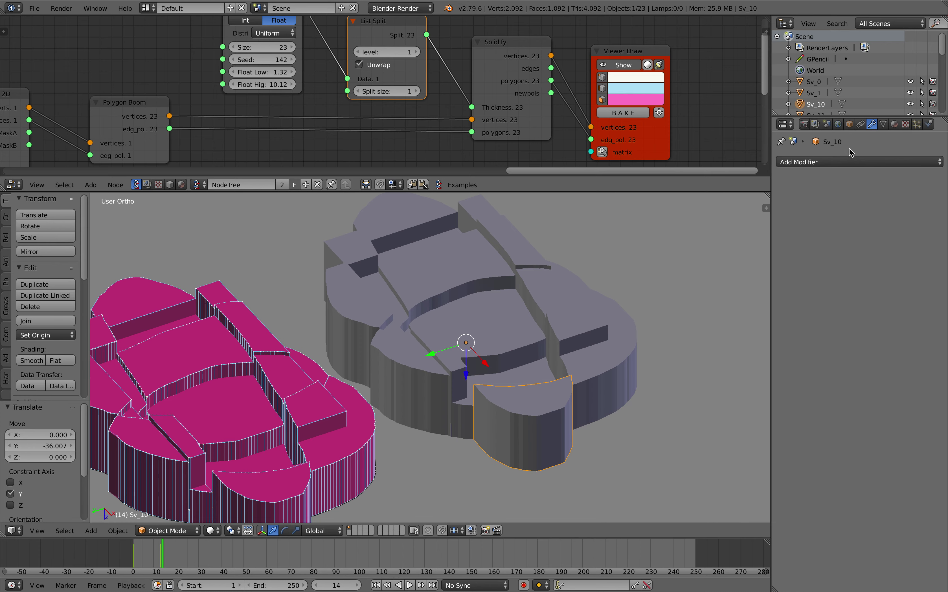
pyautogui.click(851, 162)
pyautogui.click(746, 303)
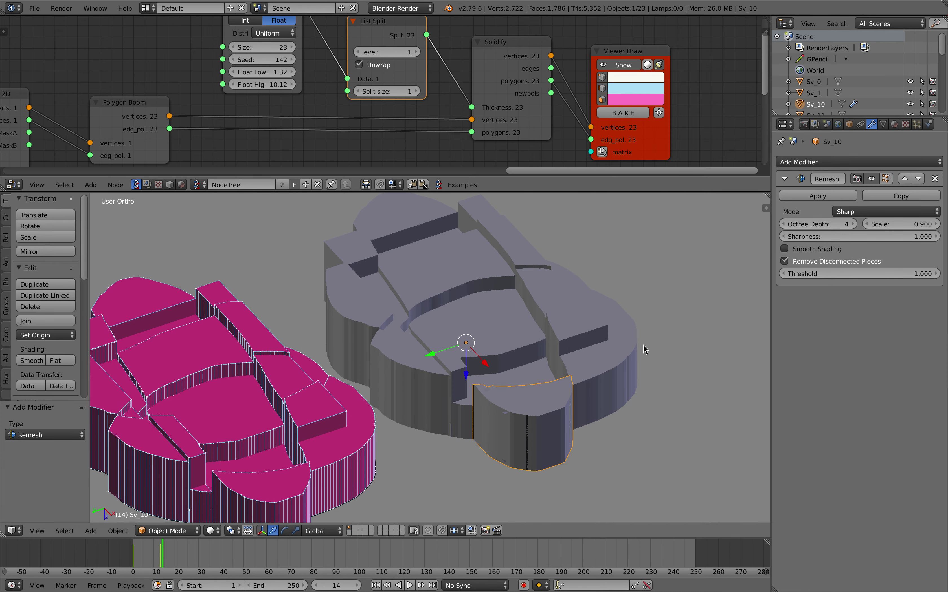
# Step: Set the Remesh mode to Smooth with Octree Depth 5 and Smooth Shading enabled
pyautogui.moveTo(646, 350); pyautogui.dragTo(690, 322, button='middle')
pyautogui.click(864, 211)
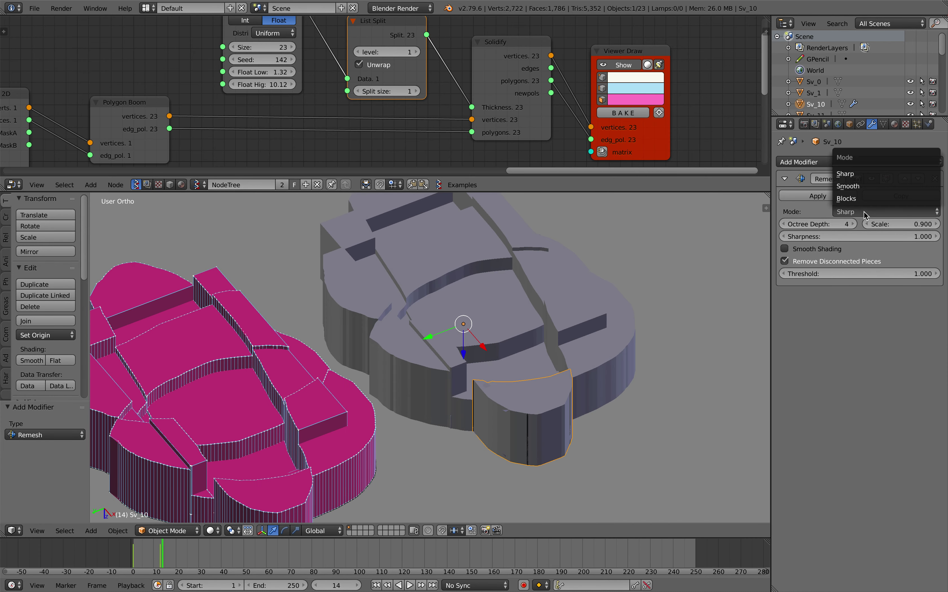
pyautogui.click(853, 186)
pyautogui.moveTo(661, 353); pyautogui.dragTo(669, 350, button='middle')
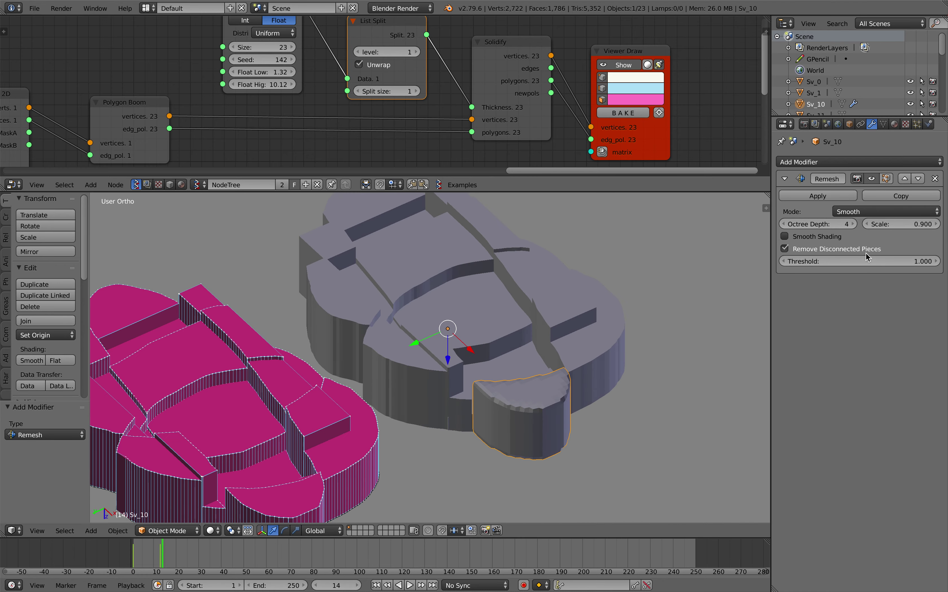
pyautogui.click(854, 224)
# Step: Copy the Remesh modifier from the end piece to all other baked pieces and clear the selection
pyautogui.moveTo(509, 345); pyautogui.dragTo(547, 375, button='middle')
pyautogui.press('a')
pyautogui.press('a')
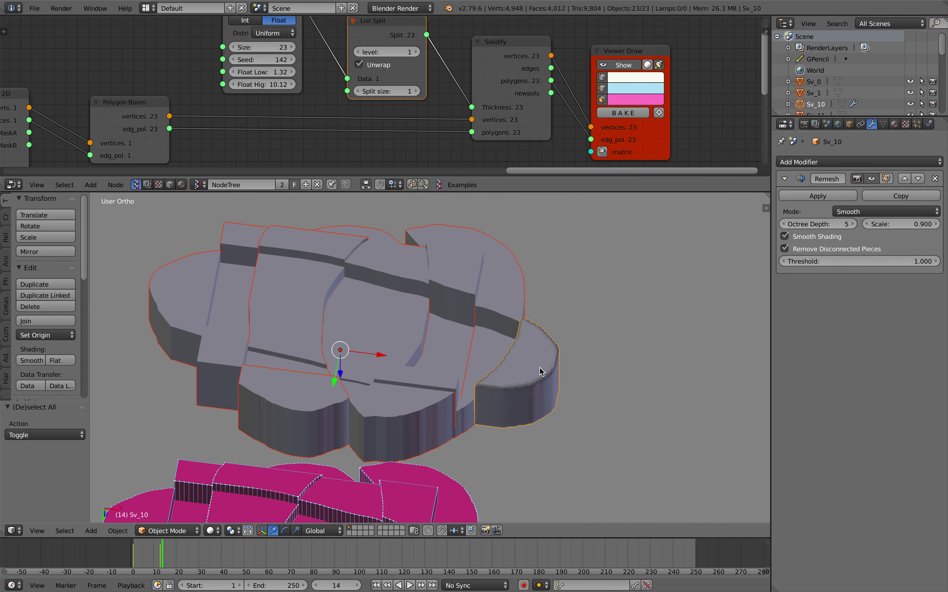
pyautogui.hotkey('ctrl', 'l')
pyautogui.click(505, 367)
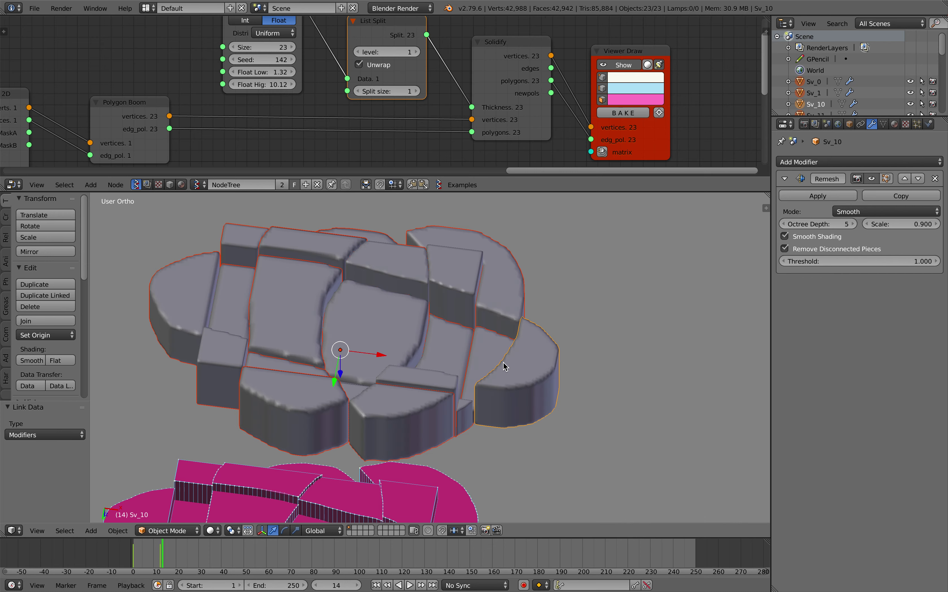
pyautogui.moveTo(504, 366); pyautogui.dragTo(402, 313, button='middle')
pyautogui.press('a')
pyautogui.press('a')
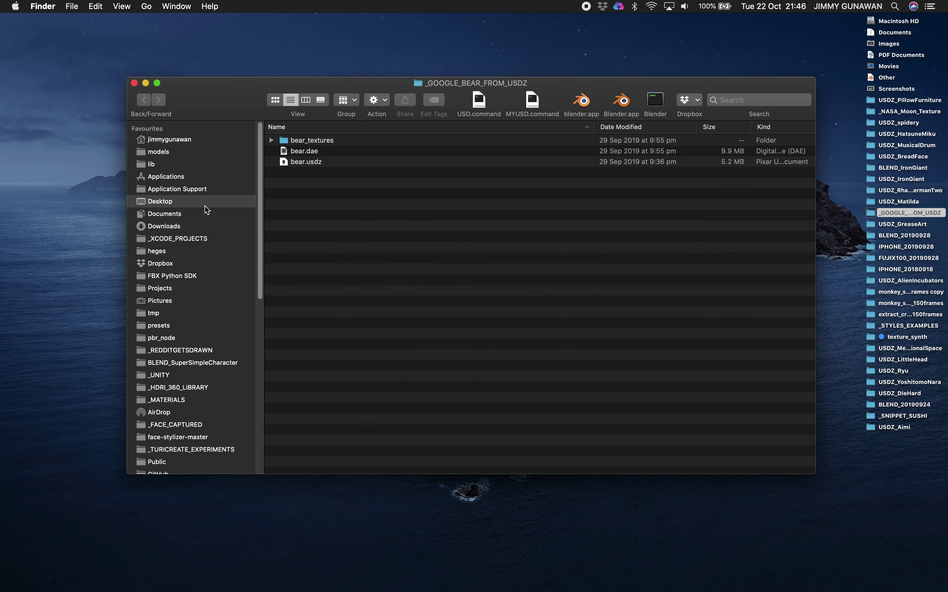
# Step: Switch to Finder, sort the Desktop files by date and open the USDZ_PillowFurniture folder
pyautogui.click(205, 206)
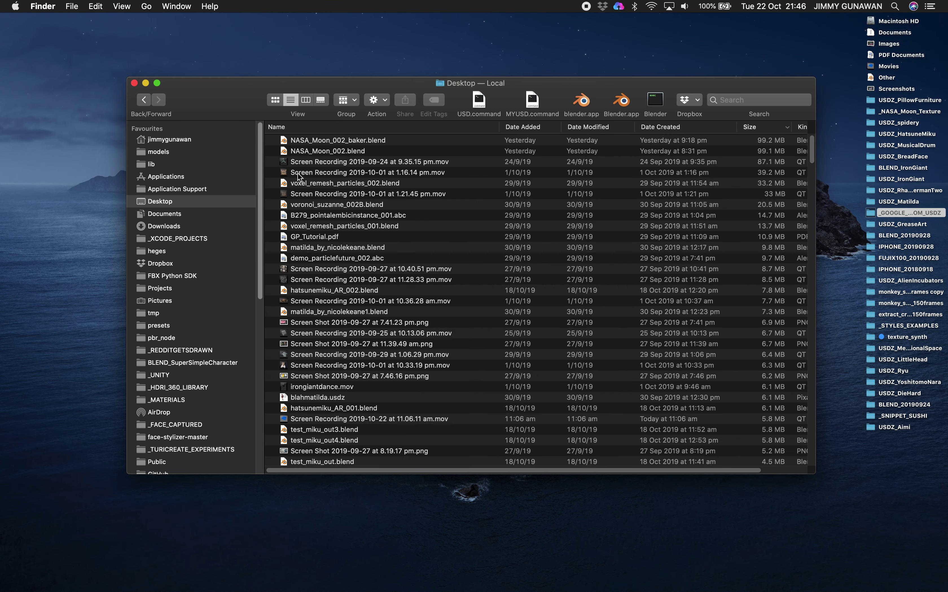
pyautogui.click(543, 124)
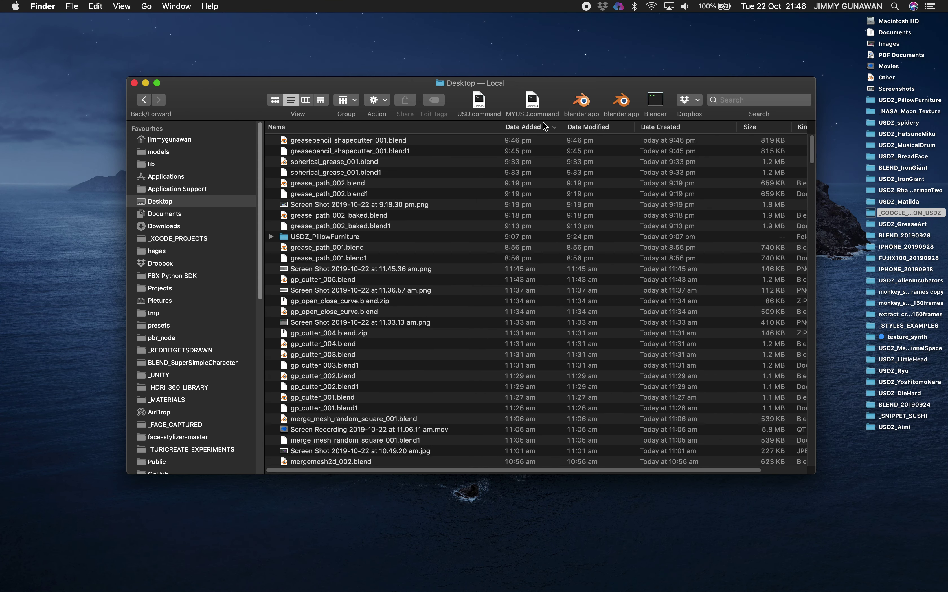
pyautogui.click(587, 128)
pyautogui.doubleClick(365, 183)
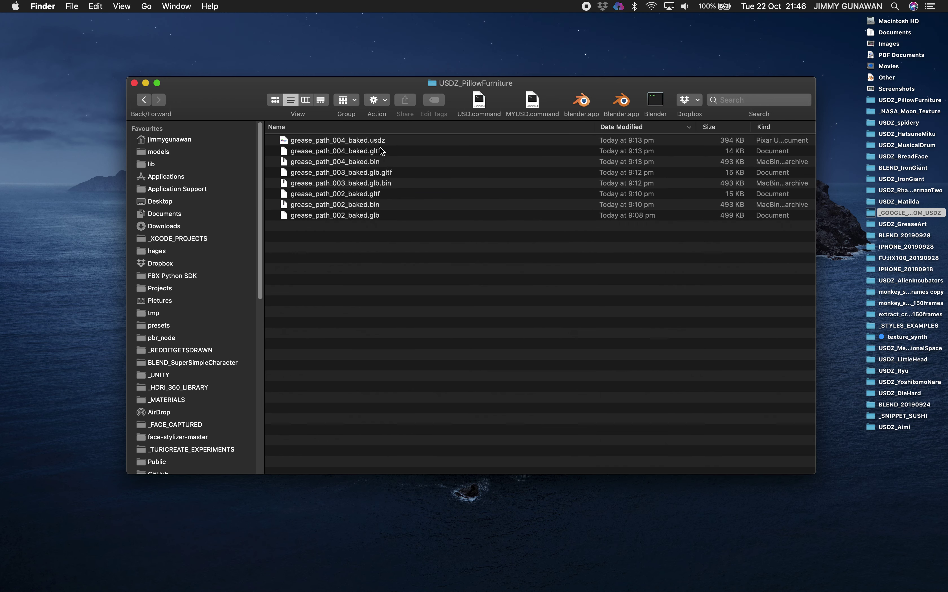
# Step: Preview the pillow furniture model grease_path_004_baked.usdz and switch back to Blender
pyautogui.press('Down')
pyautogui.press('space')
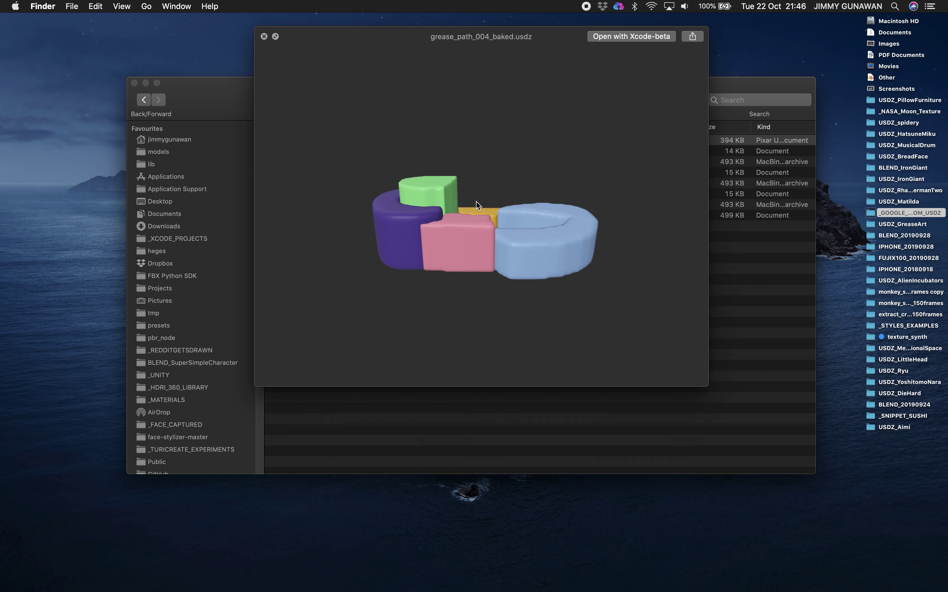
pyautogui.moveTo(529, 37); pyautogui.dragTo(511, 51)
pyautogui.moveTo(493, 240)
pyautogui.mouseDown()
pyautogui.moveTo(527, 245)
pyautogui.moveTo(450, 195)
pyautogui.moveTo(499, 225)
pyautogui.moveTo(421, 265)
pyautogui.moveTo(434, 271)
pyautogui.moveTo(412, 245)
pyautogui.moveTo(424, 266)
pyautogui.moveTo(456, 247)
pyautogui.moveTo(450, 232)
pyautogui.moveTo(539, 225)
pyautogui.moveTo(518, 221)
pyautogui.moveTo(480, 252)
pyautogui.moveTo(466, 250)
pyautogui.moveTo(495, 237)
pyautogui.mouseUp()
pyautogui.hotkey('ctrl', 'Right')
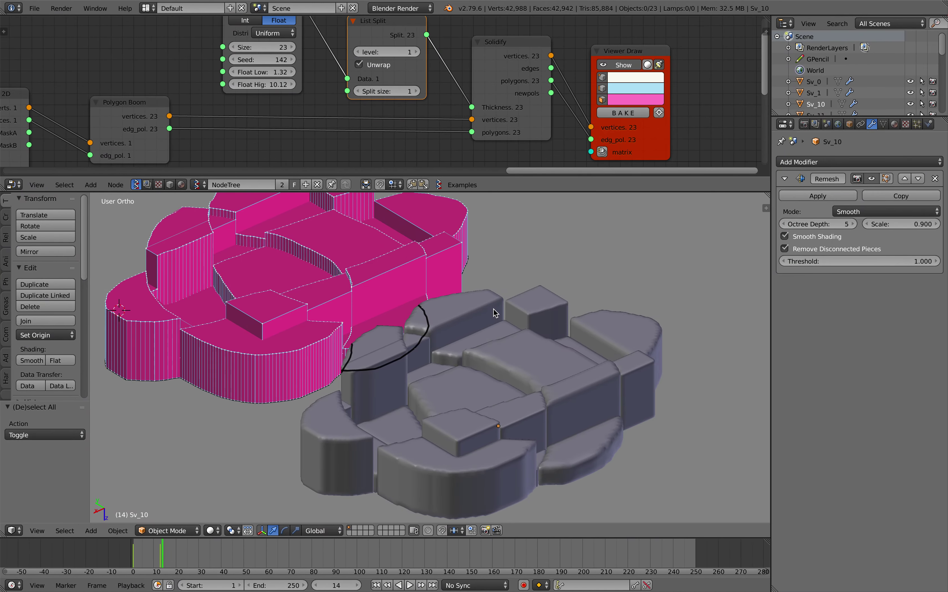
# Step: Set the current frame to 18 in the timeline
pyautogui.moveTo(494, 308); pyautogui.dragTo(335, 452, button='middle')
pyautogui.scroll(-2, 510, 308)
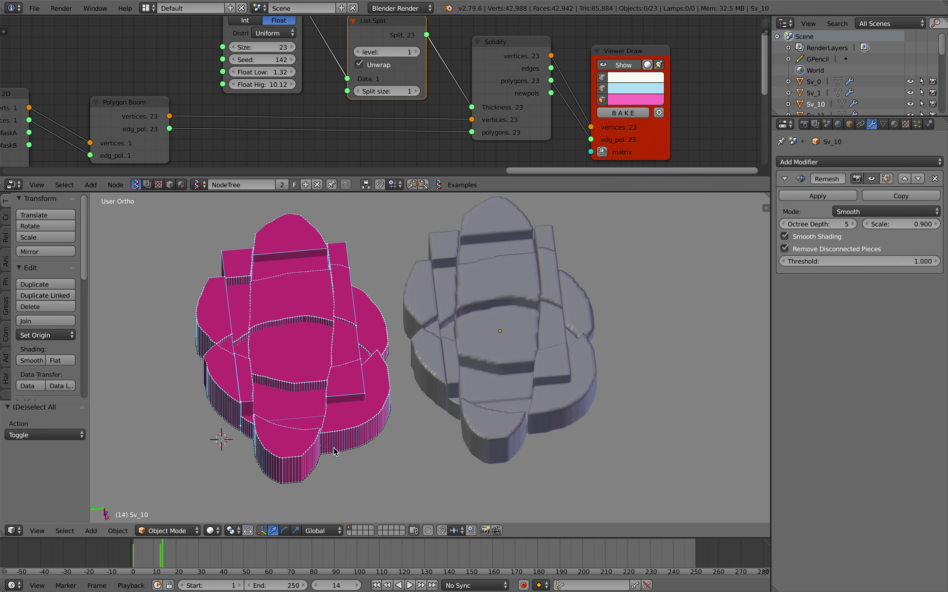
pyautogui.click(152, 552)
pyautogui.moveTo(180, 553)
pyautogui.mouseDown()
pyautogui.moveTo(151, 553)
pyautogui.moveTo(172, 554)
pyautogui.mouseUp()
# Step: Enlarge the node editor and review the whole Sverchok node chain
pyautogui.scroll(-7, 313, 98)
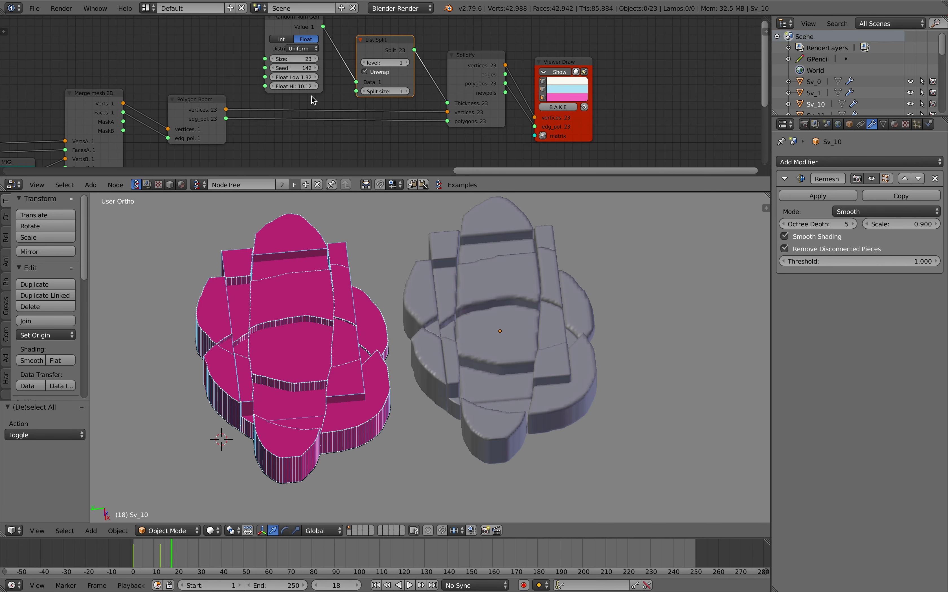
pyautogui.moveTo(298, 101); pyautogui.dragTo(428, 89, button='middle')
pyautogui.scroll(-3, 292, 132)
pyautogui.moveTo(292, 131); pyautogui.dragTo(408, 106, button='middle')
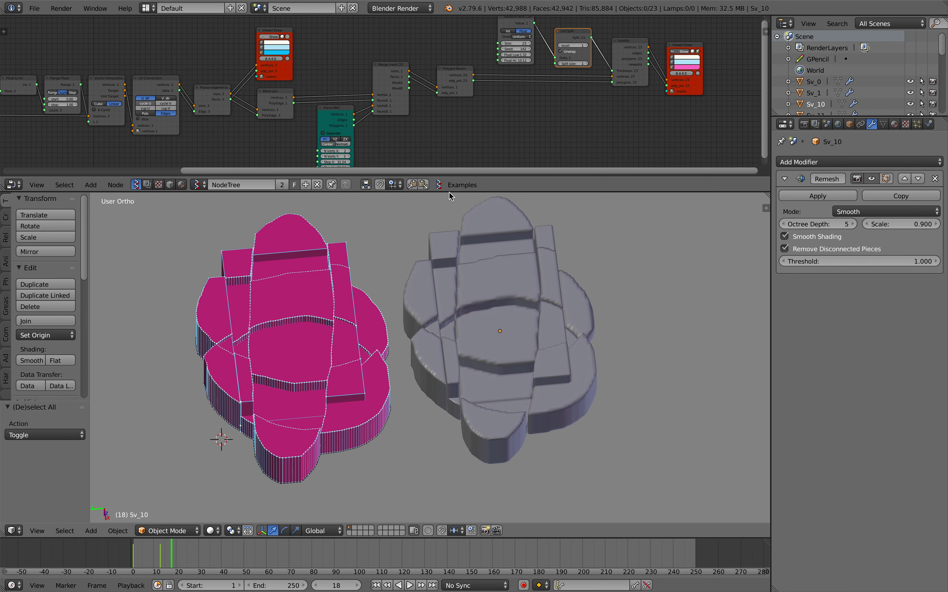
pyautogui.moveTo(449, 192); pyautogui.dragTo(450, 261)
pyautogui.moveTo(416, 154); pyautogui.dragTo(554, 110, button='middle')
# Step: Delete the rounded baked pieces that overhang the front long edge of the rectangular block
pyautogui.moveTo(316, 352); pyautogui.dragTo(344, 360, button='middle')
pyautogui.moveTo(300, 410); pyautogui.dragTo(489, 399, button='middle')
pyautogui.moveTo(437, 356); pyautogui.dragTo(408, 403, button='middle')
pyautogui.rightClick(387, 398)
pyautogui.press('x')
pyautogui.click(414, 405)
pyautogui.rightClick(417, 406)
pyautogui.press('Delete')
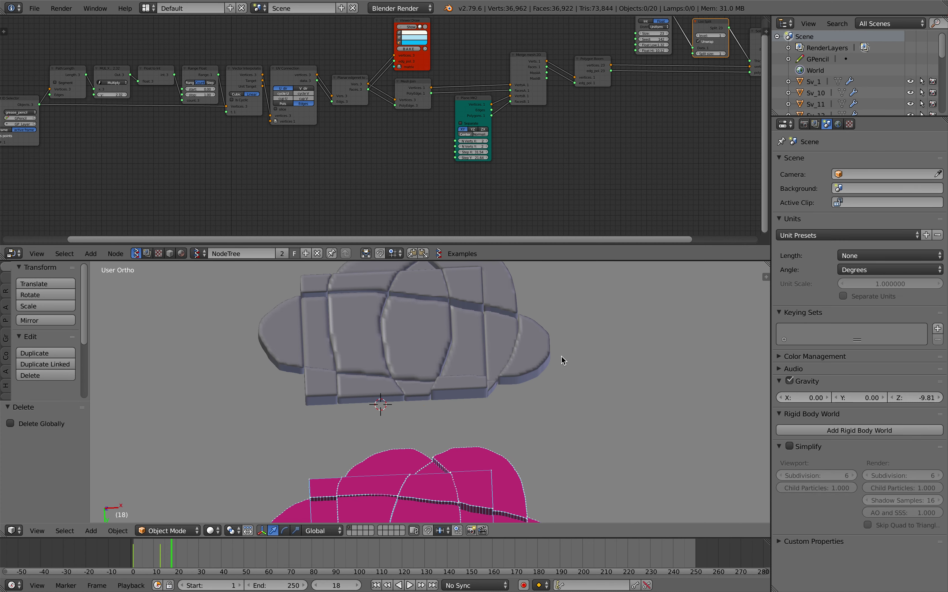
# Step: Delete the rounded baked pieces protruding from the two short ends of the block
pyautogui.rightClick(546, 349)
pyautogui.press('x')
pyautogui.click(545, 349)
pyautogui.rightClick(286, 328)
pyautogui.press('x')
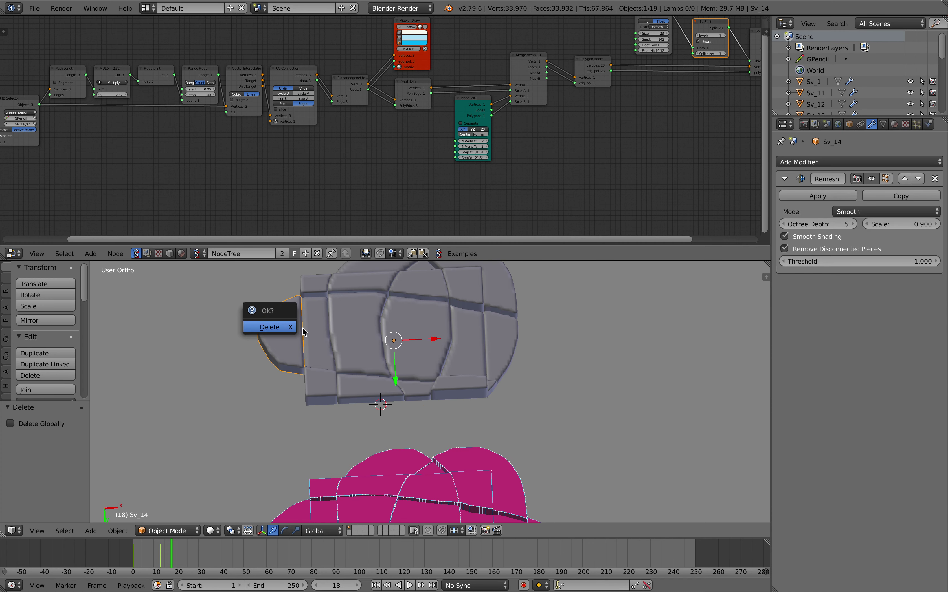
pyautogui.click(288, 331)
# Step: Delete the remaining rounded baked pieces overhanging the block's right side and back long edge
pyautogui.rightClick(508, 337)
pyautogui.press('x')
pyautogui.keyDown('shift'); pyautogui.moveTo(523, 282); pyautogui.dragTo(525, 324, button='middle'); pyautogui.keyUp('shift')
pyautogui.press('x')
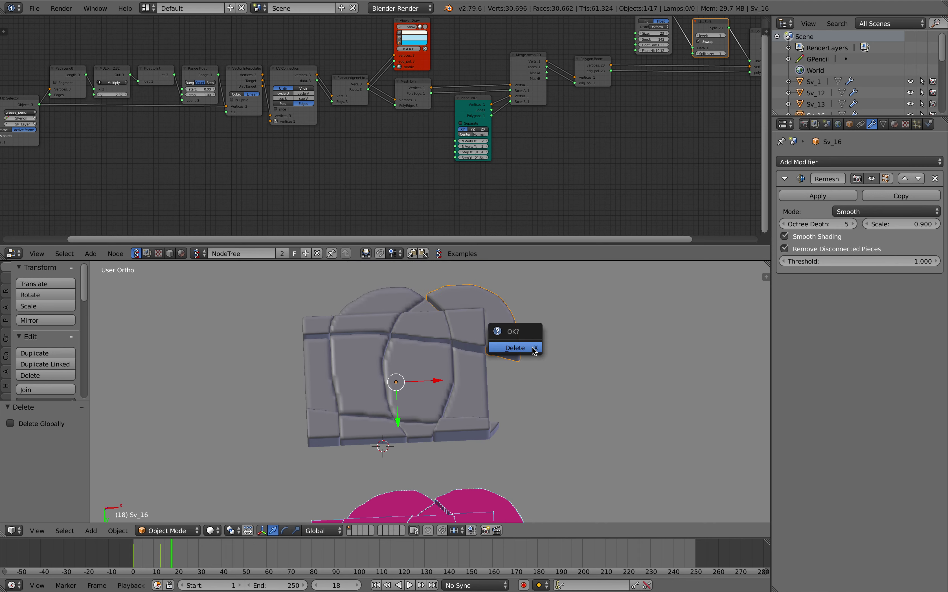
pyautogui.press('Return')
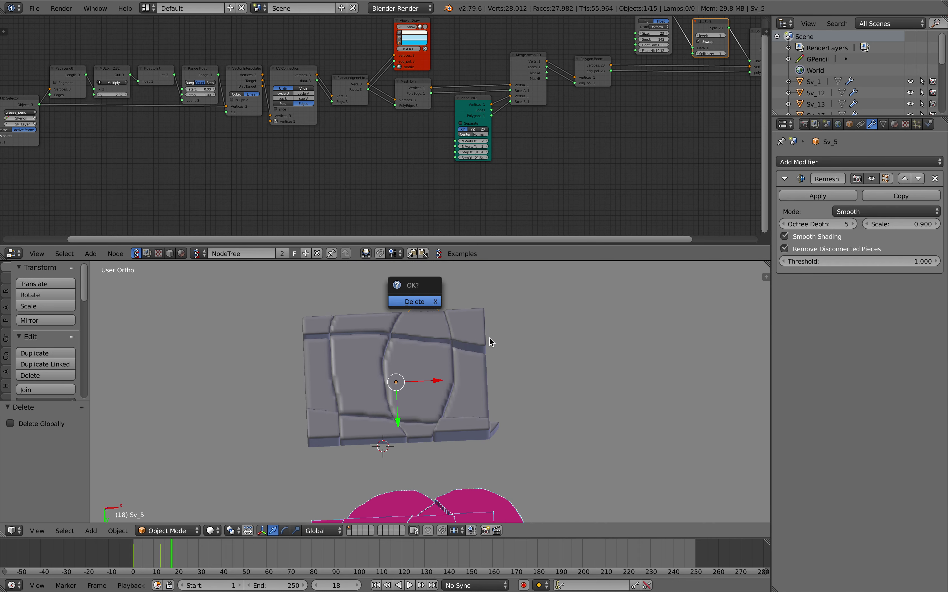
pyautogui.press('Return')
# Step: Delete the leftover sliver piece at the block's front right corner
pyautogui.scroll(3, 490, 339)
pyautogui.moveTo(464, 336); pyautogui.dragTo(449, 322, button='middle')
pyautogui.rightClick(556, 459)
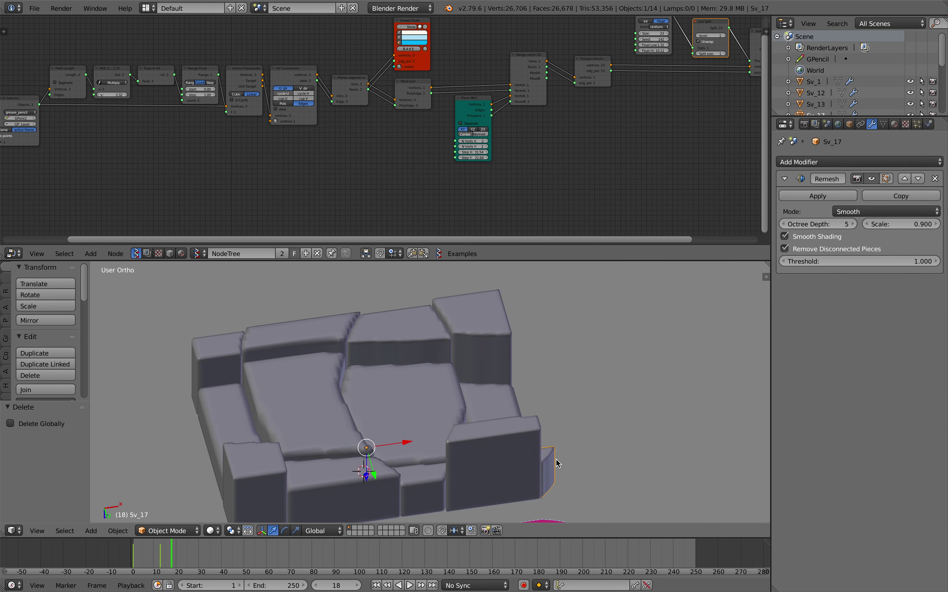
pyautogui.press('x')
pyautogui.press('Return')
# Step: Move the middle-row piece at the block's right end out past the opposite end, about -36.2 in X and -5.3 in Y
pyautogui.moveTo(529, 427); pyautogui.dragTo(518, 407, button='middle')
pyautogui.rightClick(451, 413)
pyautogui.moveTo(462, 419); pyautogui.dragTo(530, 363, button='middle')
pyautogui.rightClick(484, 437)
pyautogui.moveTo(484, 437); pyautogui.dragTo(442, 358, button='middle')
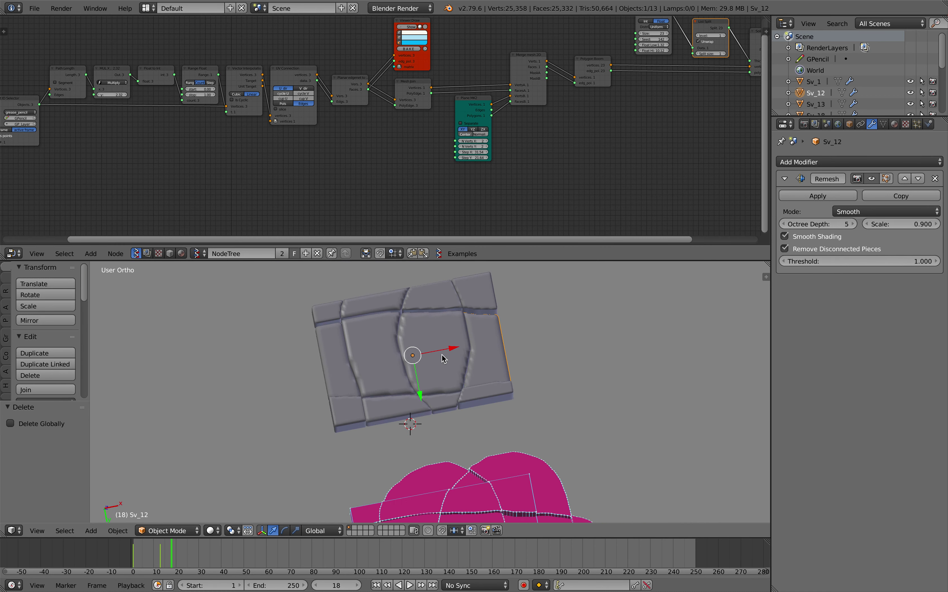
pyautogui.press('g')
pyautogui.click(230, 369)
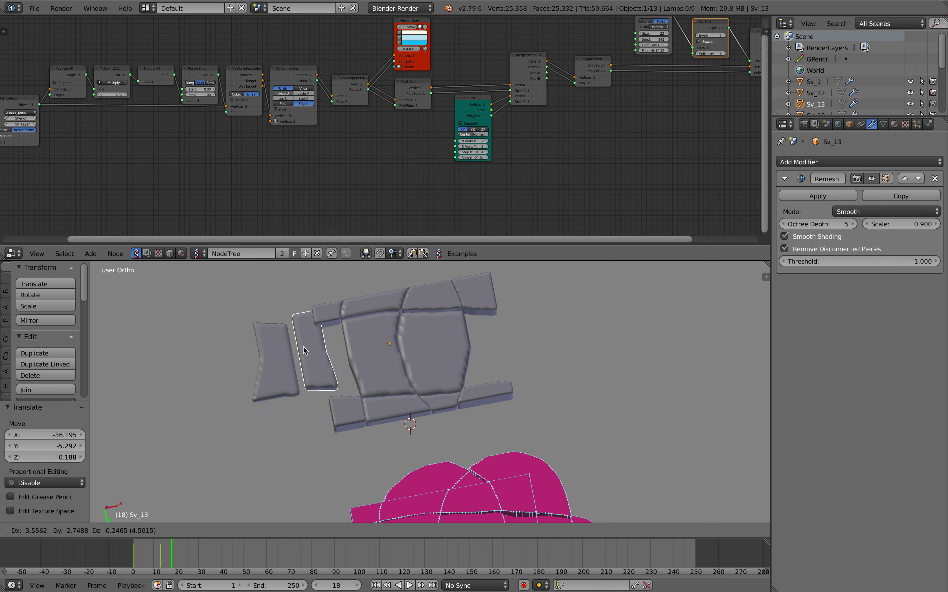
# Step: Pull the back-left corner piece, its neighbouring back piece and the large left-centre piece away from the block
pyautogui.rightClick(320, 317)
pyautogui.press('g')
pyautogui.rightClick(362, 309)
pyautogui.press('g')
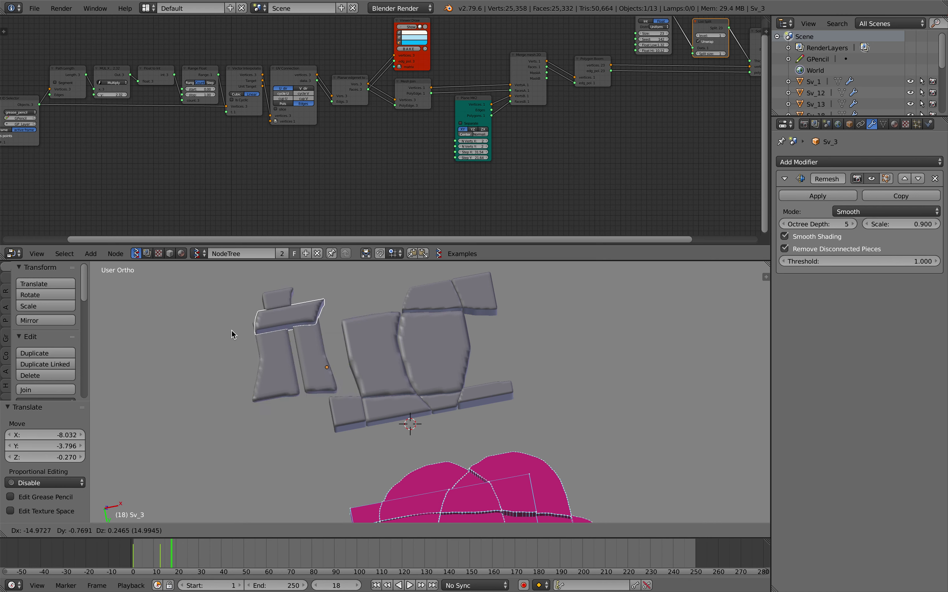
pyautogui.click(196, 349)
pyautogui.press('g')
pyautogui.click(341, 327)
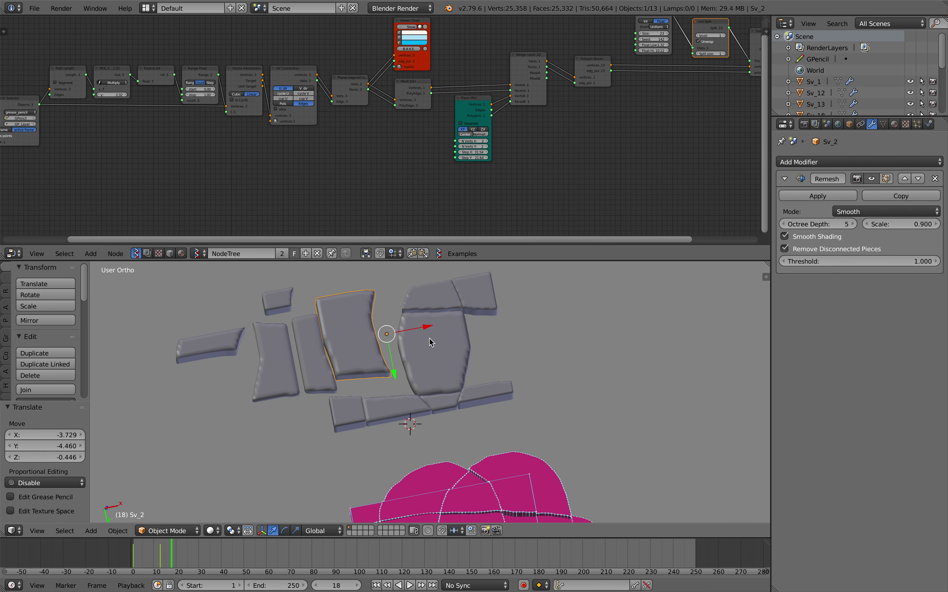
# Step: Move the large right-centre piece to the layout's far left end and the front-left corner piece beside it
pyautogui.rightClick(430, 342)
pyautogui.press('g')
pyautogui.click(297, 408)
pyautogui.press('g')
pyautogui.click(271, 423)
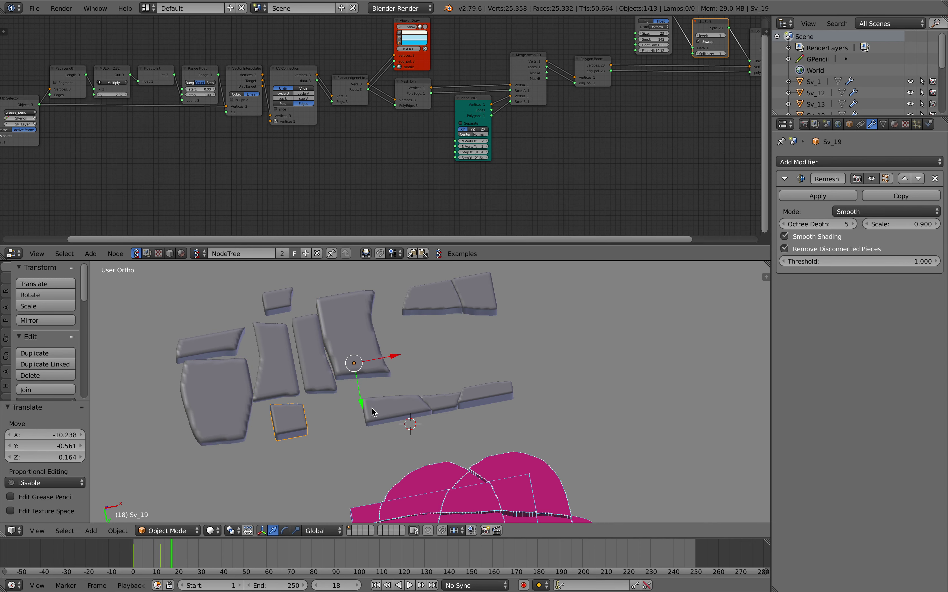
# Step: Separate the remaining front-row pieces by moving the long tapered one, the small wedge and the right-end piece toward the large centre pieces
pyautogui.rightClick(445, 406)
pyautogui.press('g')
pyautogui.click(416, 390)
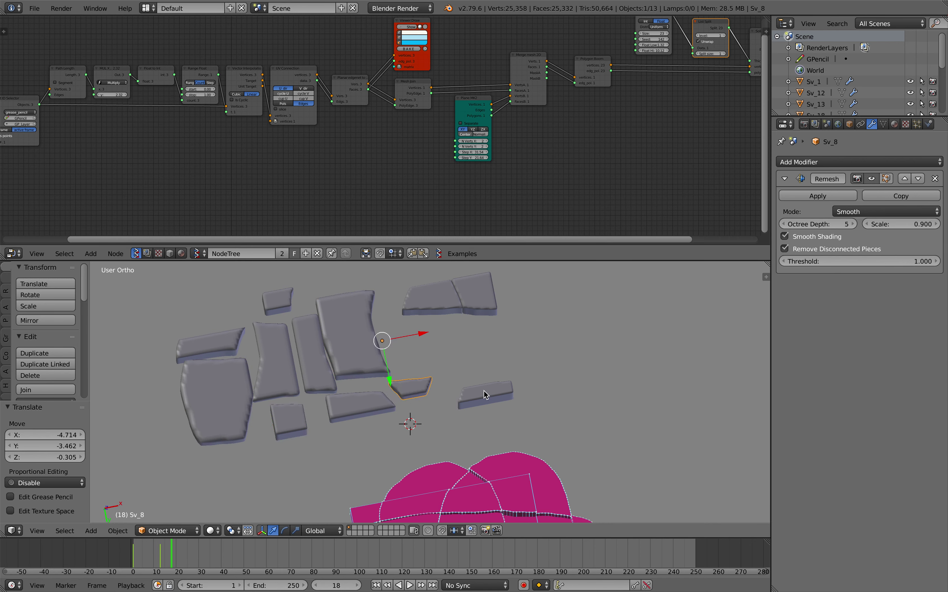
pyautogui.rightClick(486, 393)
pyautogui.press('g')
pyautogui.click(417, 347)
# Step: Separate the two back-right pieces, placing the trapezoid near the large centre piece and the corner piece beside it with a gap
pyautogui.press('g')
pyautogui.click(405, 301)
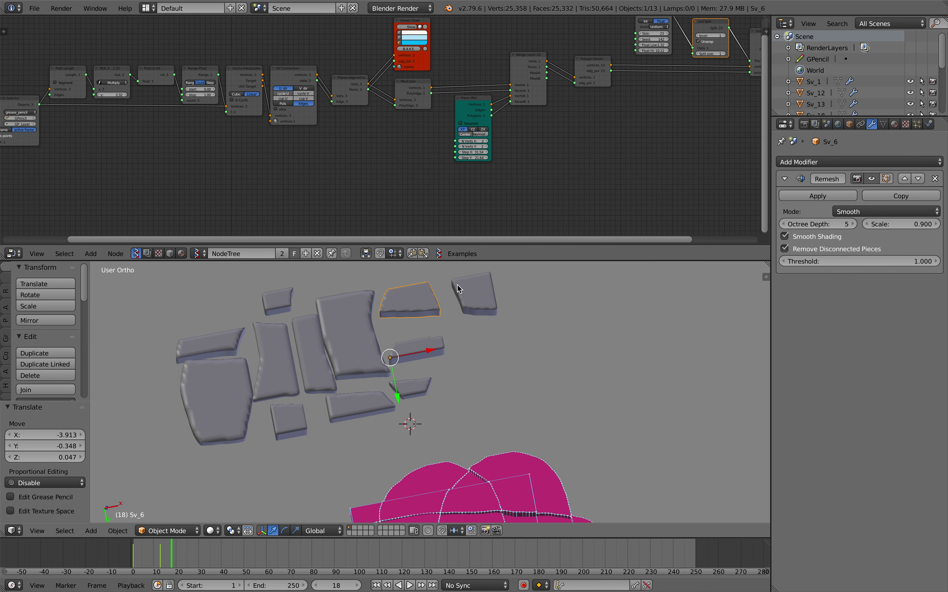
pyautogui.press('g')
pyautogui.click(449, 310)
pyautogui.keyDown('shift'); pyautogui.moveTo(447, 308); pyautogui.dragTo(527, 320, button='middle'); pyautogui.keyUp('shift')
pyautogui.moveTo(526, 319); pyautogui.dragTo(537, 341, button='middle')
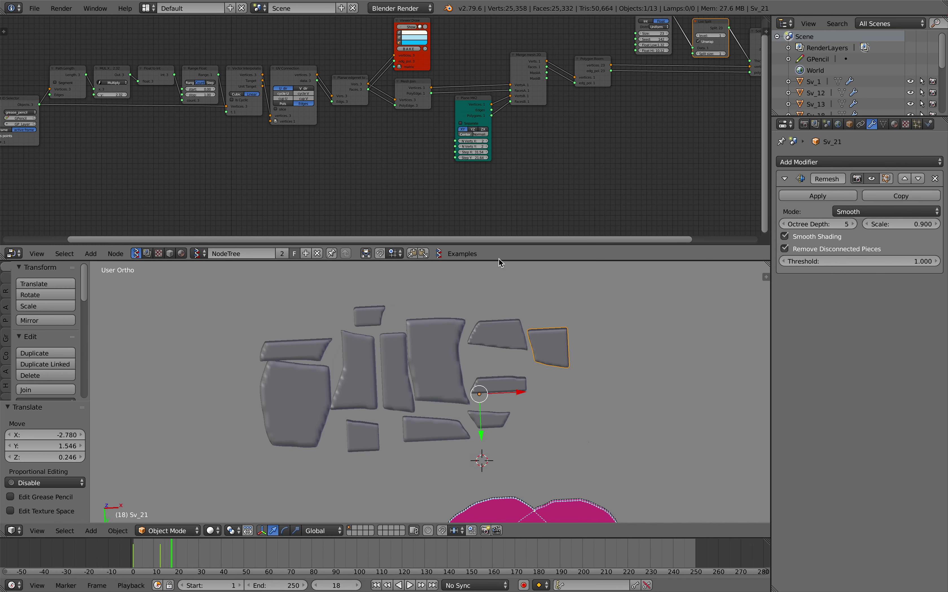
# Step: Enlarge the node editor and examine the node chain from the path length nodes through to the Polygon Boom node
pyautogui.rightClick(438, 333)
pyautogui.scroll(-2, 482, 210)
pyautogui.moveTo(487, 183); pyautogui.dragTo(483, 205, button='middle')
pyautogui.moveTo(305, 148); pyautogui.dragTo(376, 141, button='middle')
pyautogui.scroll(2, 372, 150)
pyautogui.scroll(2, 363, 129)
pyautogui.moveTo(363, 94); pyautogui.dragTo(343, 94, button='middle')
pyautogui.moveTo(467, 101); pyautogui.dragTo(332, 92, button='middle')
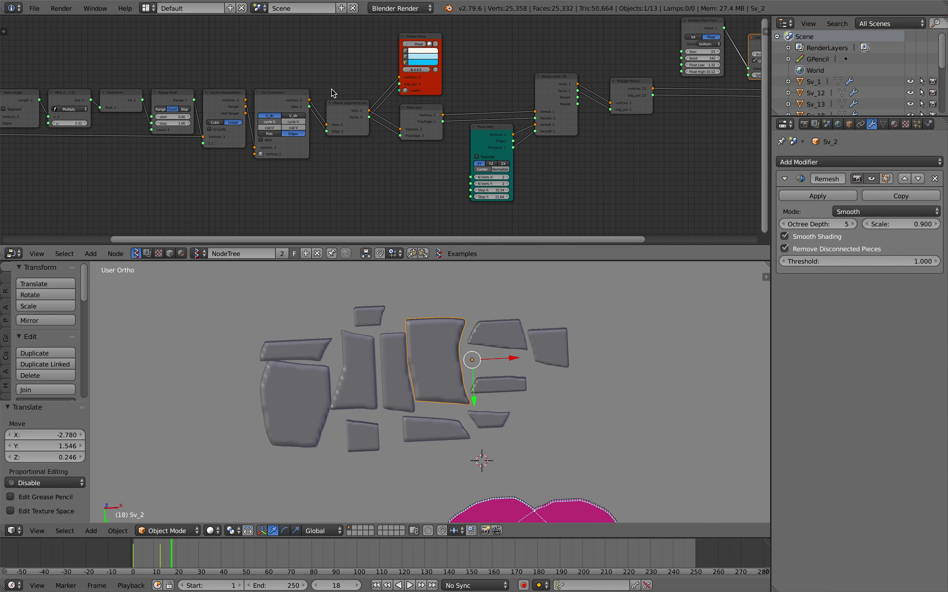
pyautogui.scroll(6, 343, 92)
pyautogui.moveTo(475, 98); pyautogui.dragTo(421, 105, button='middle')
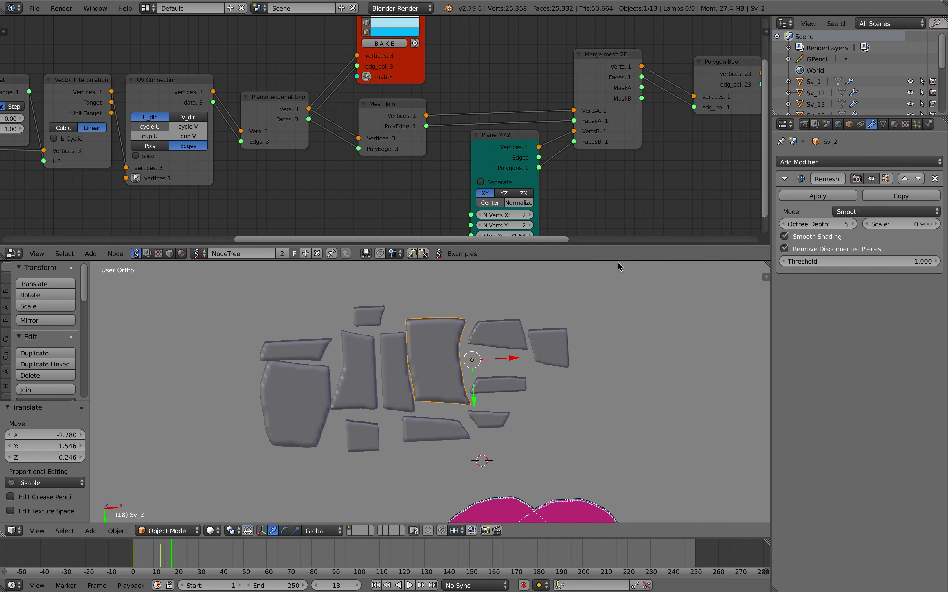
pyautogui.moveTo(620, 260); pyautogui.dragTo(619, 296)
pyautogui.scroll(-2, 121, 118)
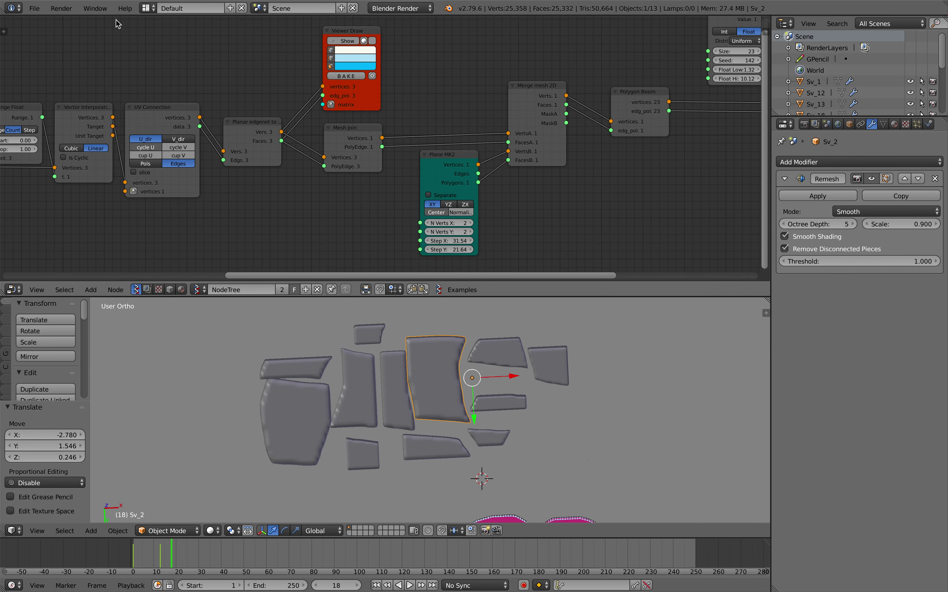
# Step: Show the splash screen to check the Blender version and build details, and dismiss it
pyautogui.click(124, 9)
pyautogui.click(153, 155)
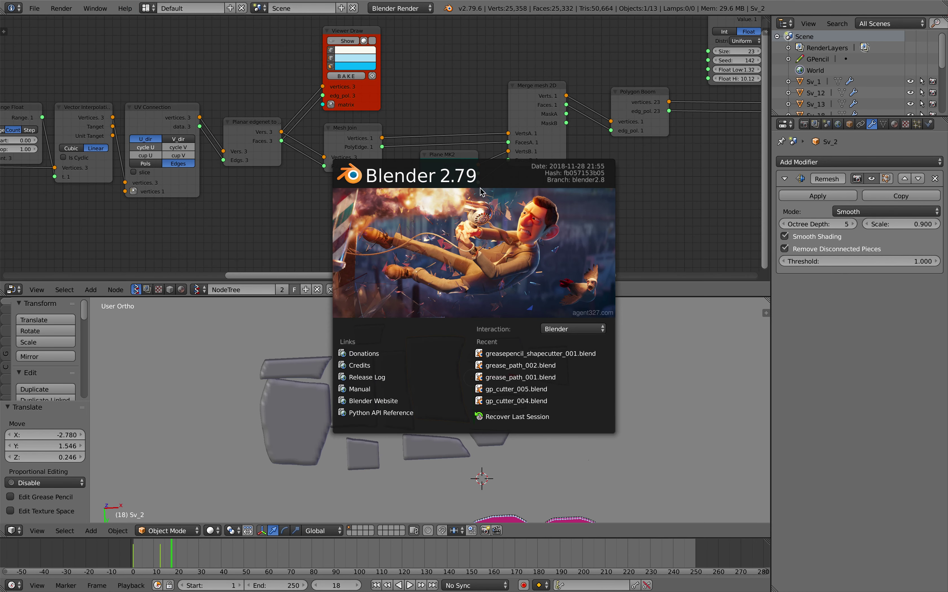
pyautogui.click(468, 111)
# Step: Tighten the end of the node chain by moving the random number, List Split, Solidify and final Viewer Draw nodes closer together
pyautogui.scroll(-4, 469, 113)
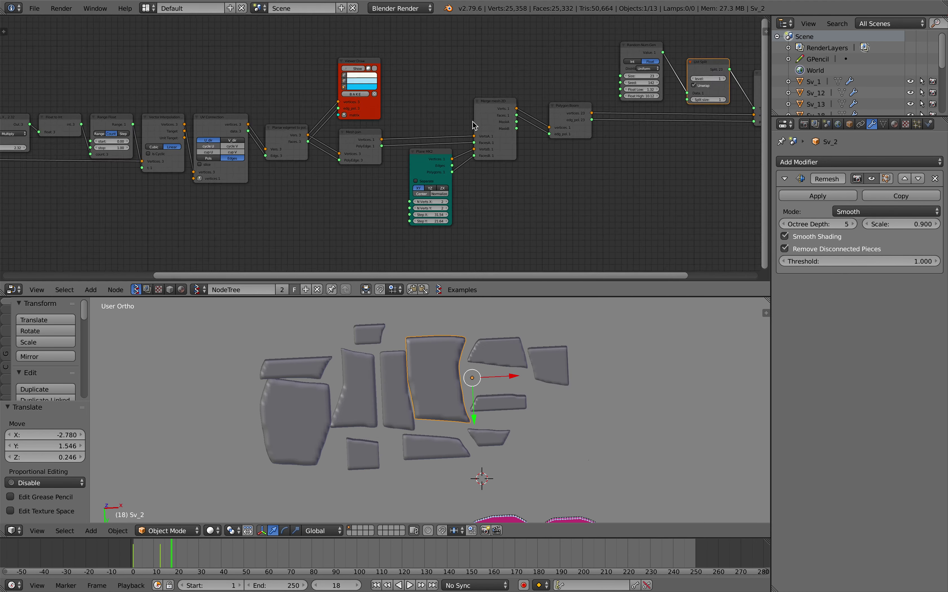
pyautogui.moveTo(469, 117); pyautogui.dragTo(423, 107, button='middle')
pyautogui.scroll(2, 424, 107)
pyautogui.moveTo(579, 158); pyautogui.dragTo(349, 179, button='middle')
pyautogui.scroll(3, 401, 160)
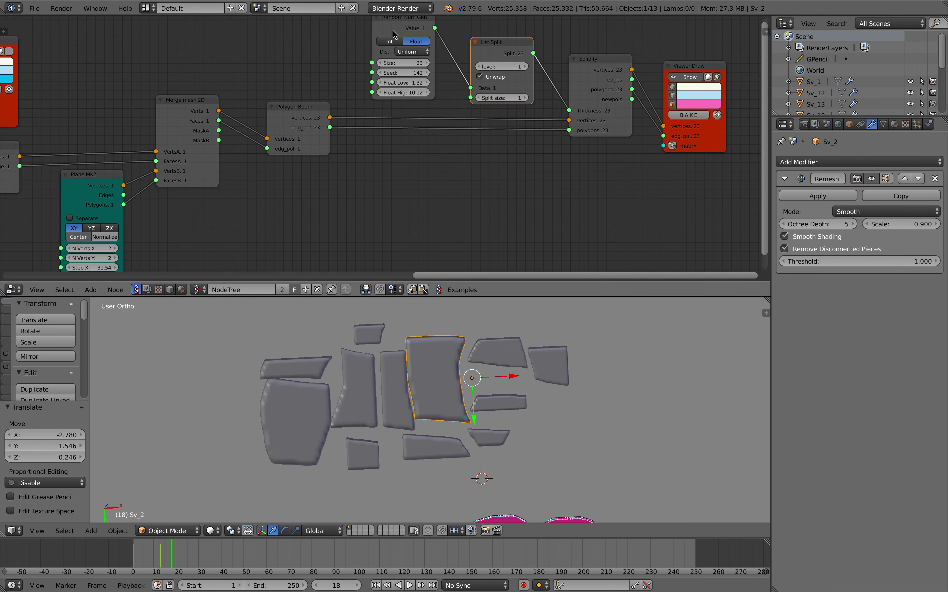
pyautogui.moveTo(403, 18); pyautogui.dragTo(362, 11)
pyautogui.moveTo(505, 41); pyautogui.dragTo(478, 42)
pyautogui.moveTo(604, 62); pyautogui.dragTo(576, 67)
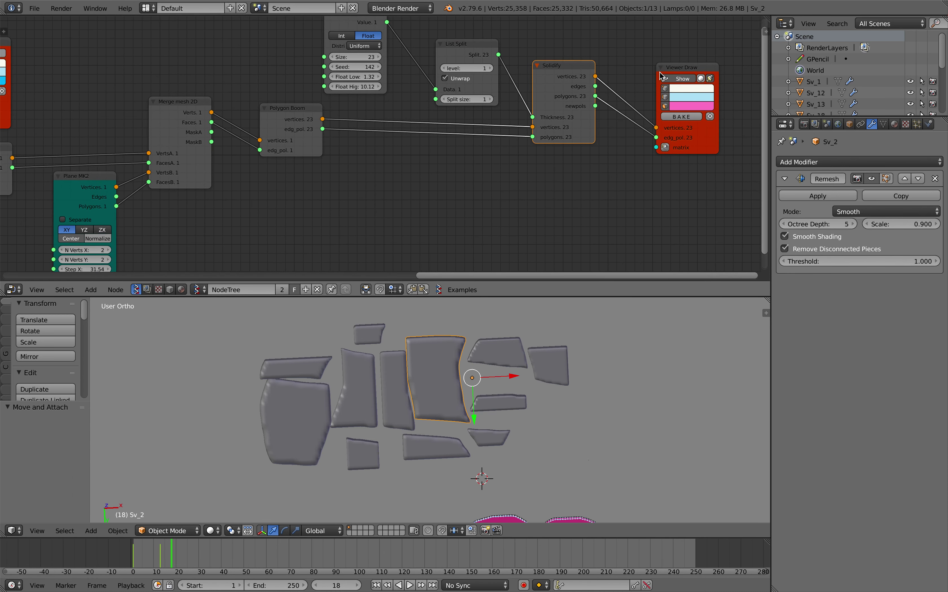
pyautogui.moveTo(684, 67); pyautogui.dragTo(629, 64)
# Step: Rearrange the smaller pieces: corner piece behind the right-hand column, wedge at its front, long tapered piece and small square on its outer side
pyautogui.moveTo(509, 359); pyautogui.dragTo(494, 319, button='right')
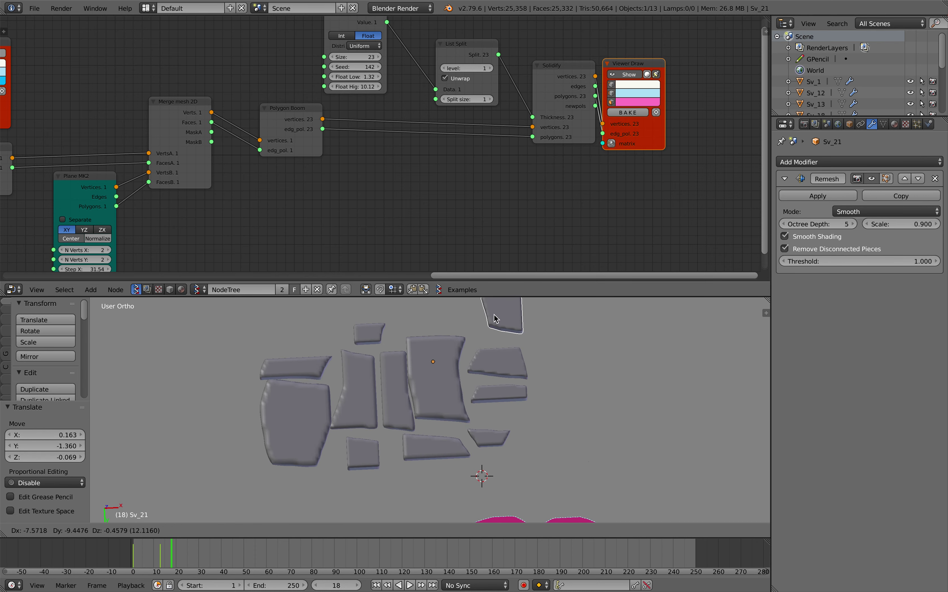
pyautogui.moveTo(480, 414); pyautogui.dragTo(477, 420, button='middle')
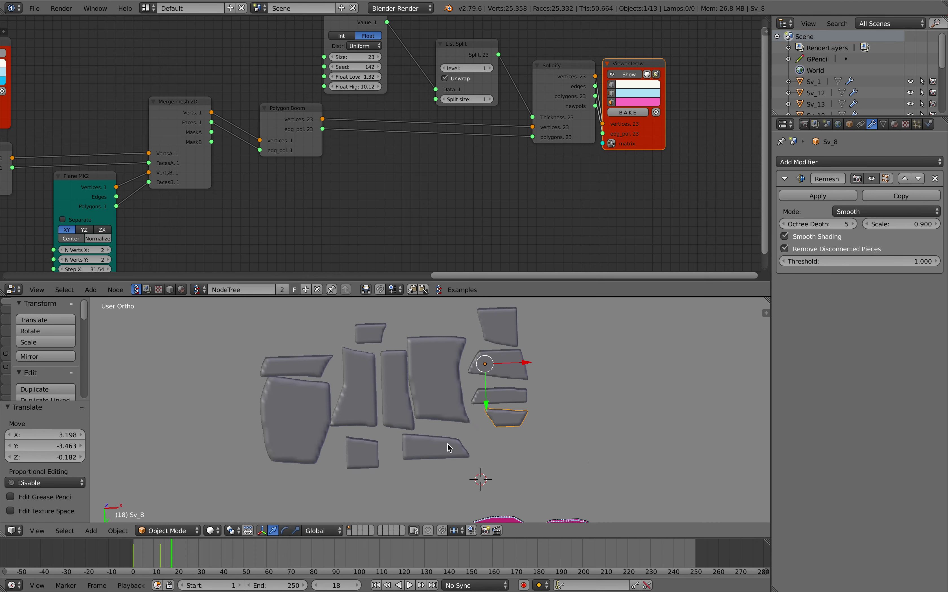
pyautogui.moveTo(446, 443); pyautogui.dragTo(383, 445, button='right')
pyautogui.moveTo(462, 402); pyautogui.dragTo(435, 388, button='right')
pyautogui.moveTo(366, 443); pyautogui.dragTo(519, 413, button='right')
pyautogui.moveTo(682, 361); pyautogui.dragTo(685, 349, button='right')
# Step: Examine the whole node tree from the final Viewer Draw back to the first input node
pyautogui.scroll(-3, 410, 201)
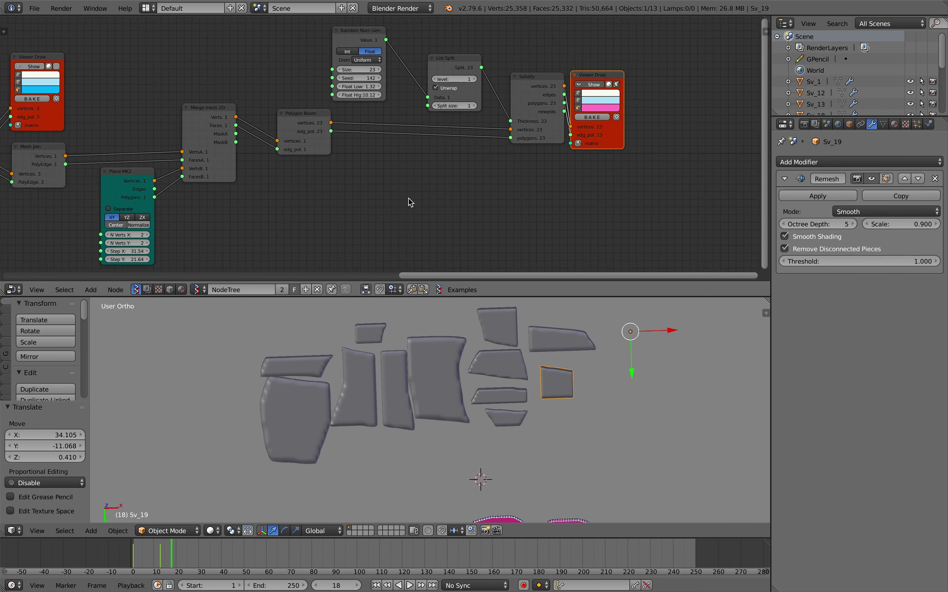
pyautogui.moveTo(379, 179); pyautogui.dragTo(596, 170, button='middle')
pyautogui.scroll(-3, 593, 170)
pyautogui.moveTo(451, 176); pyautogui.dragTo(591, 138, button='middle')
pyautogui.scroll(-1, 593, 142)
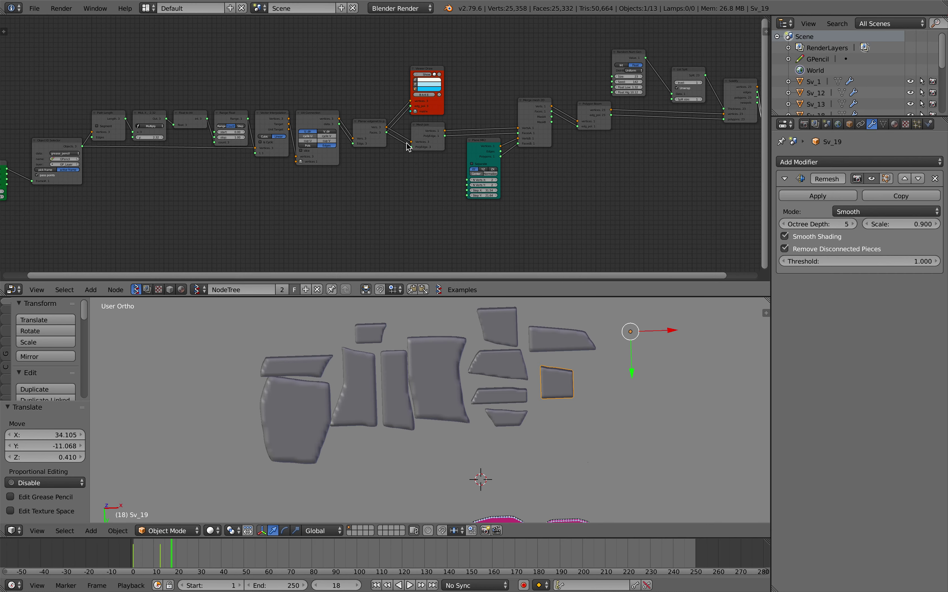
pyautogui.keyDown('ctrl'); pyautogui.hscroll(-8, 592, 142); pyautogui.keyUp('ctrl')
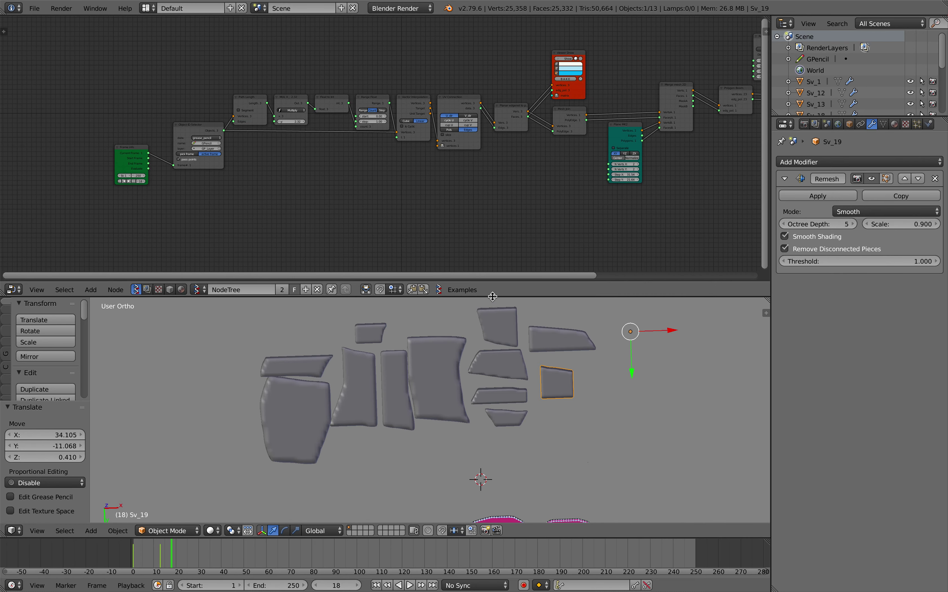
# Step: Enlarge the 3D view and inspect the rearranged pillow pieces next to the magenta source block at an angle
pyautogui.moveTo(492, 296); pyautogui.dragTo(493, 192)
pyautogui.moveTo(486, 298); pyautogui.dragTo(567, 318, button='middle')
pyautogui.scroll(3, 526, 328)
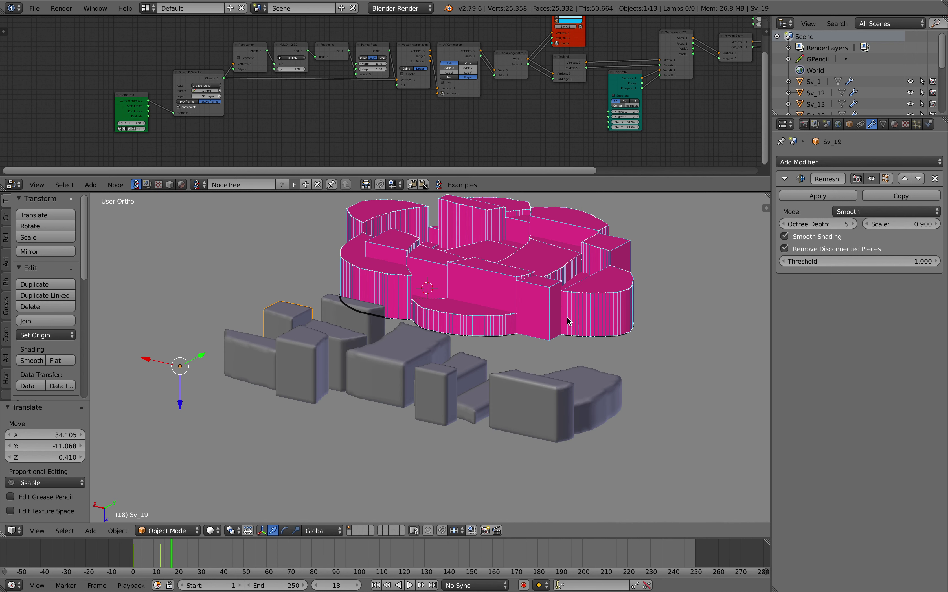